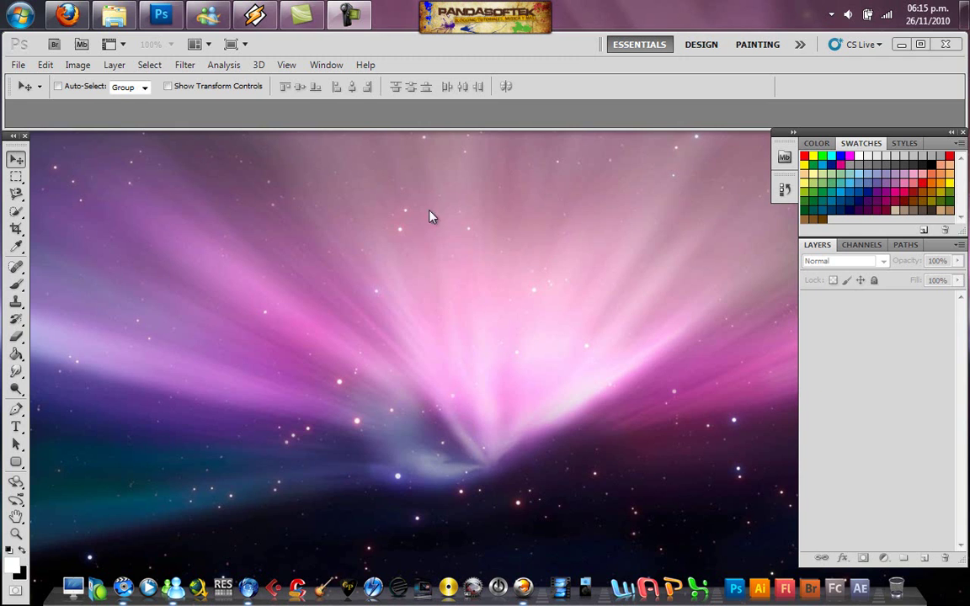
Create a new 600 × 250 px document and enlarge its window.
left_click(117, 115)
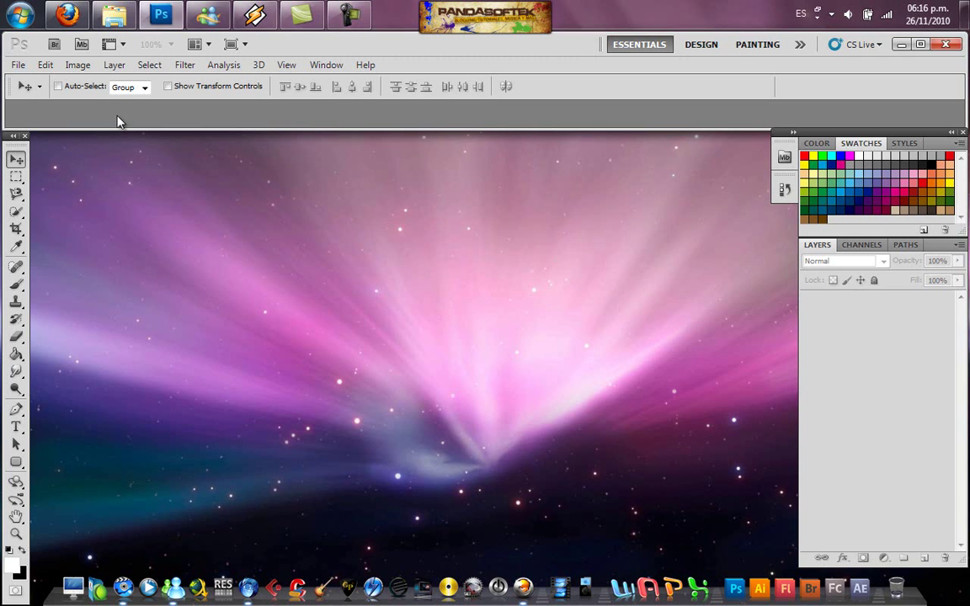
key("ctrl+n")
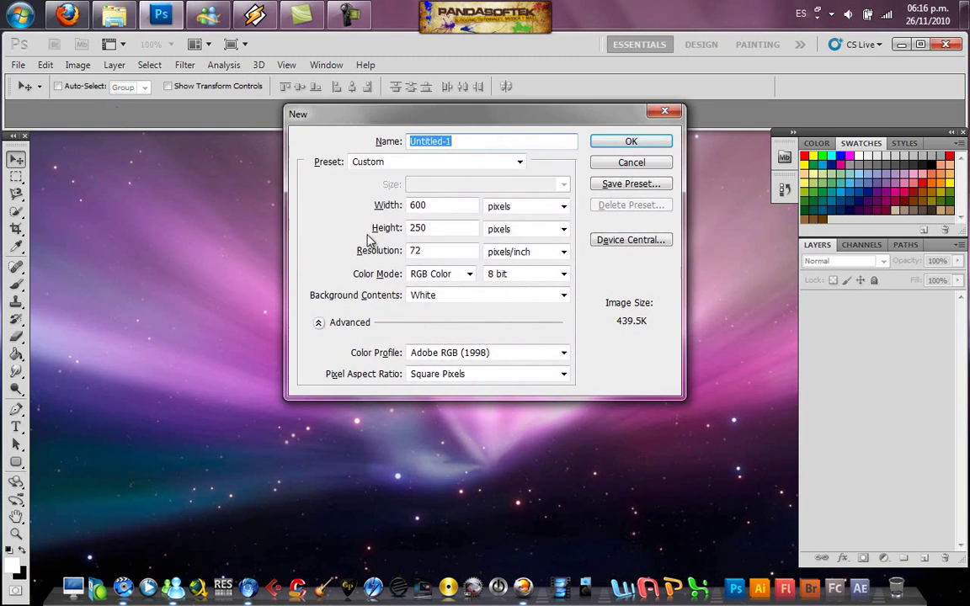
double_click(440, 229)
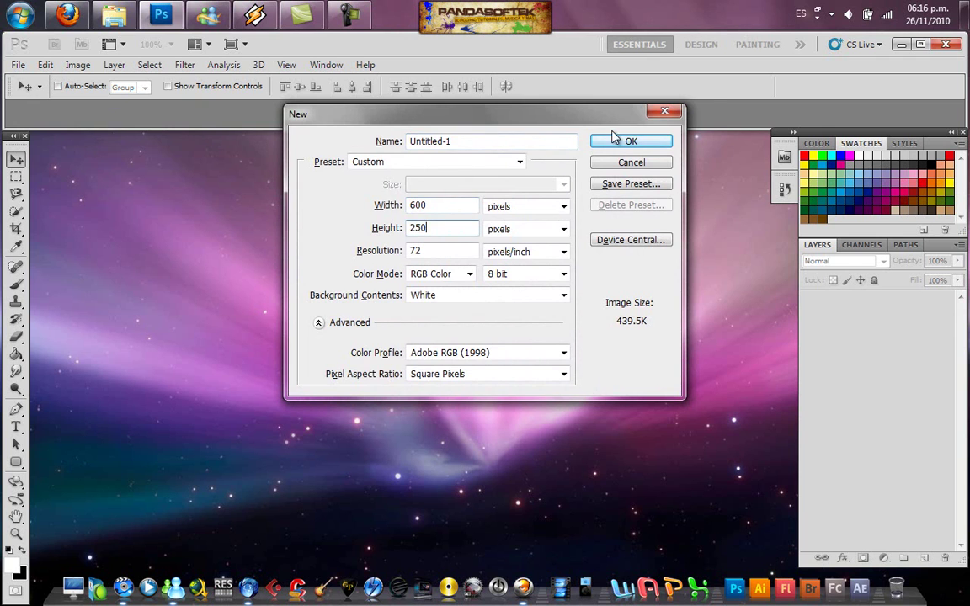
left_click(630, 140)
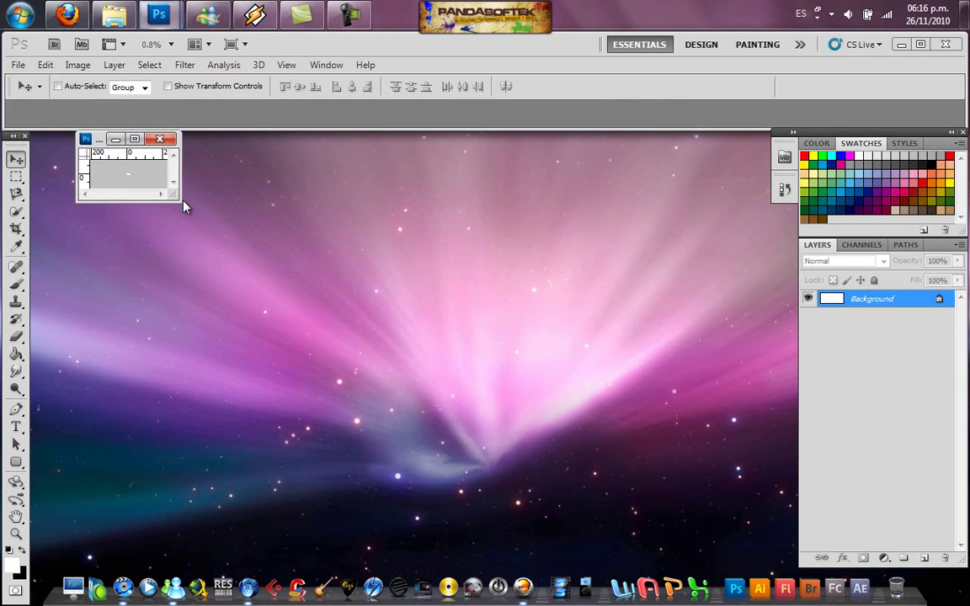
mouse_move(179, 200)
left_mouse_down()
mouse_move(580, 366)
mouse_move(667, 376)
left_mouse_up()
scroll(494, 305, "up", 2)
scroll(494, 305, "up", 2)
scroll(494, 304, "up", 2)
scroll(494, 305, "up", 2)
scroll(493, 305, "up", 1)
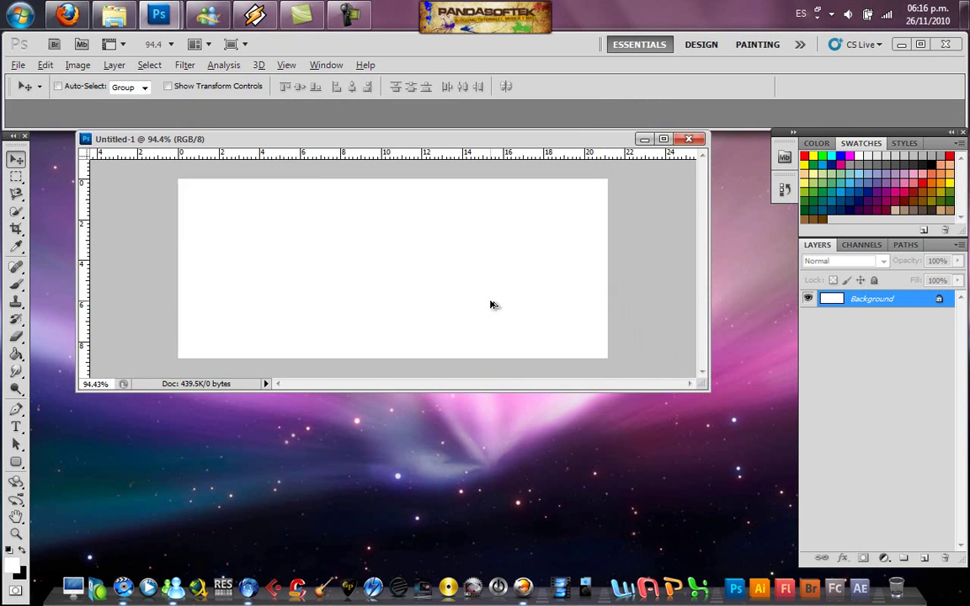
scroll(493, 305, "up", 1)
Convert the Background into a layer named fondo and fill it solid black.
key("alt")
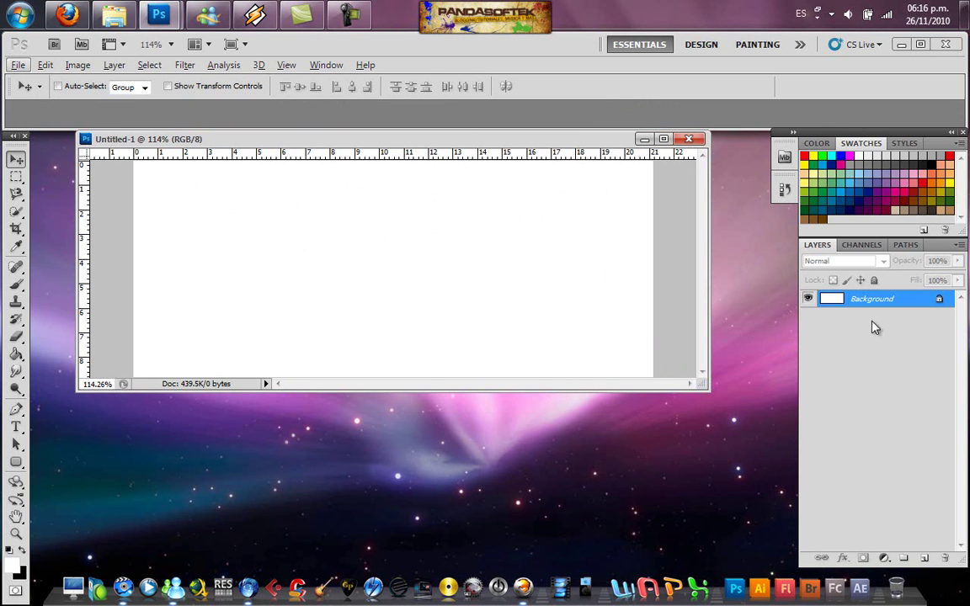
double_click(875, 303)
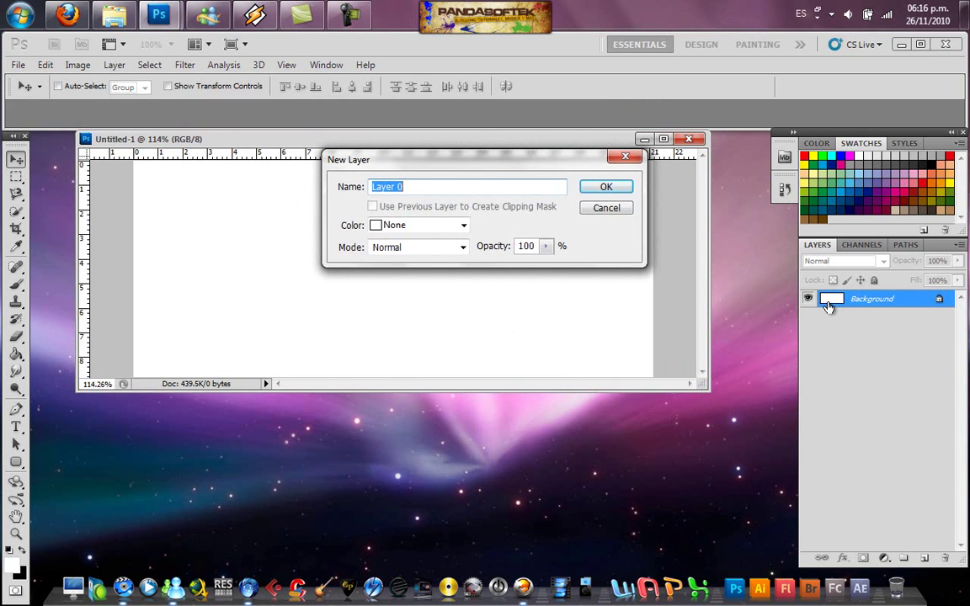
type("fondo")
key("Return")
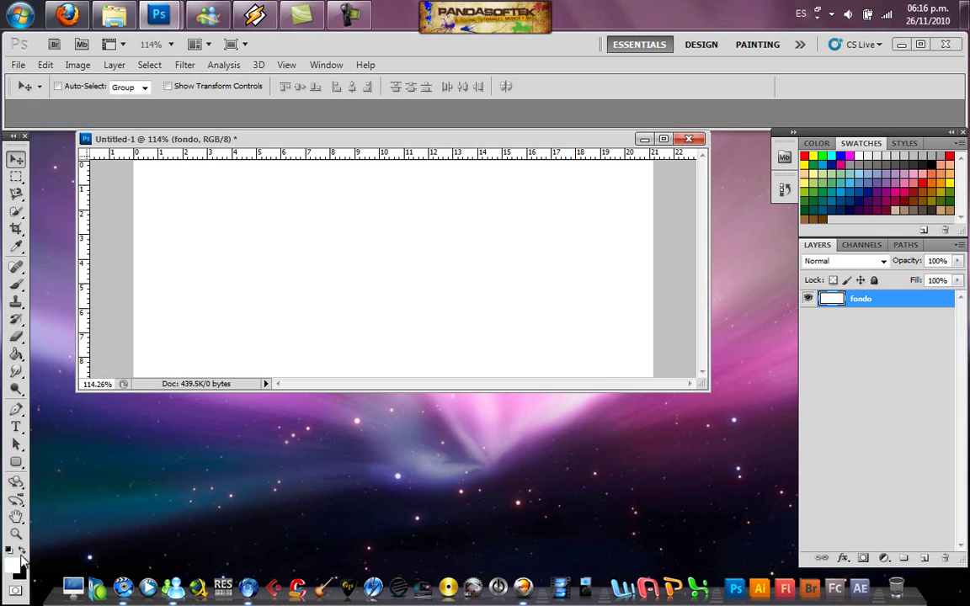
left_click(16, 354)
left_click(331, 275)
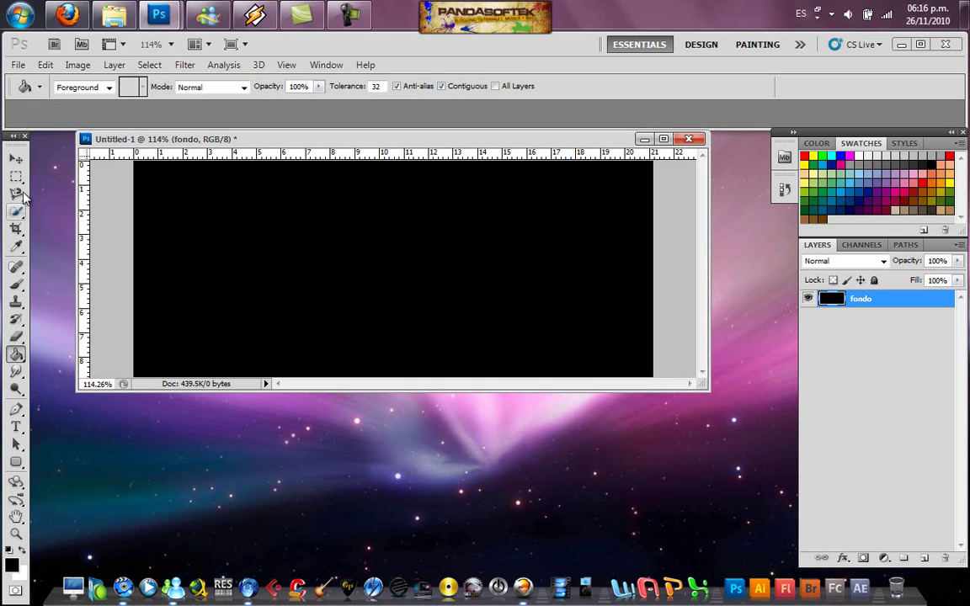
left_click(16, 158)
Type PANDA in white Gill Sans Ultra Bold, 85 pt, across the banner.
left_click(16, 427)
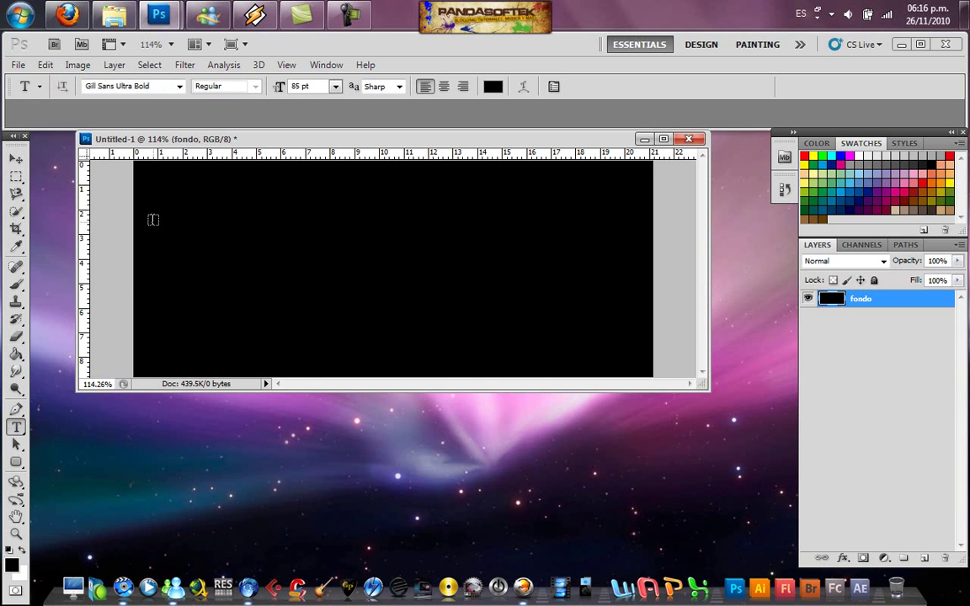
left_click_drag(163, 205, 629, 345)
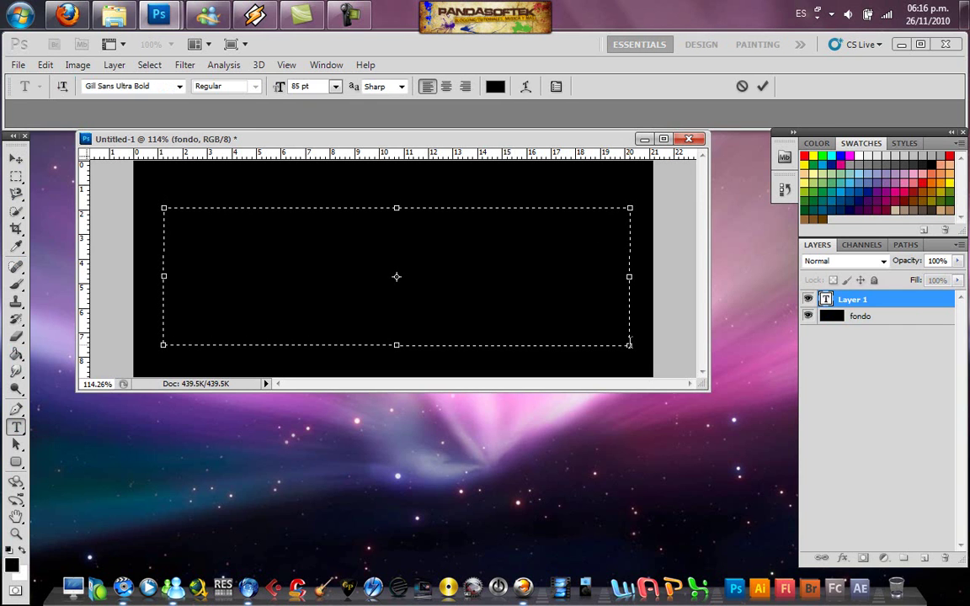
key("Caps_Lock")
type("NDA")
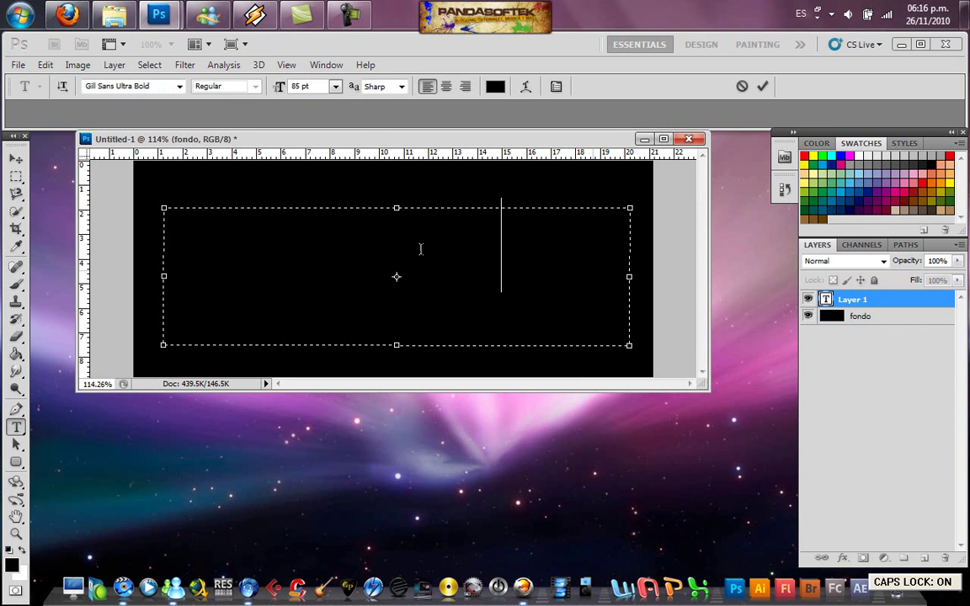
key("ctrl+a")
left_click(495, 86)
left_click(299, 100)
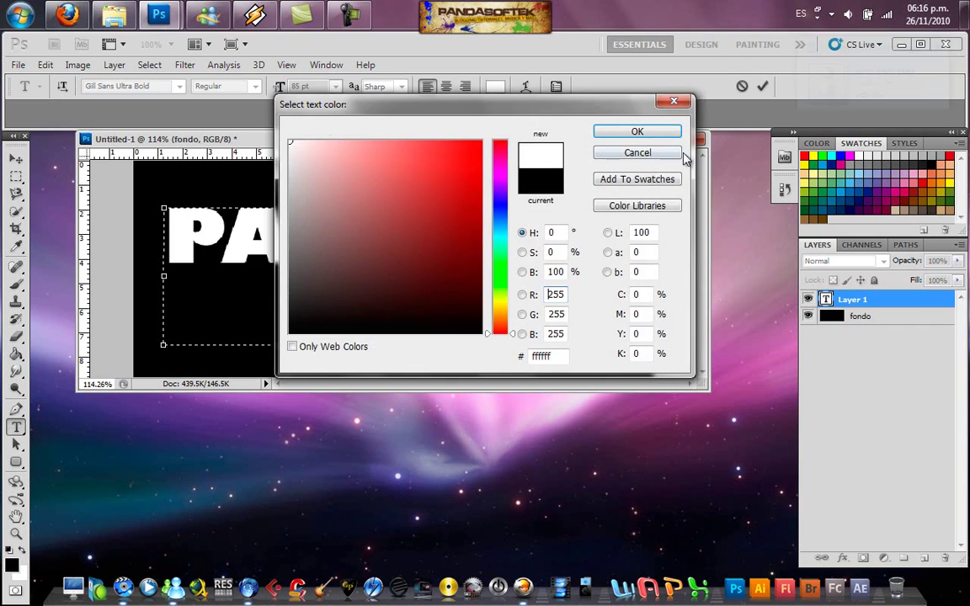
left_click(660, 134)
left_click_drag(627, 347, 506, 298)
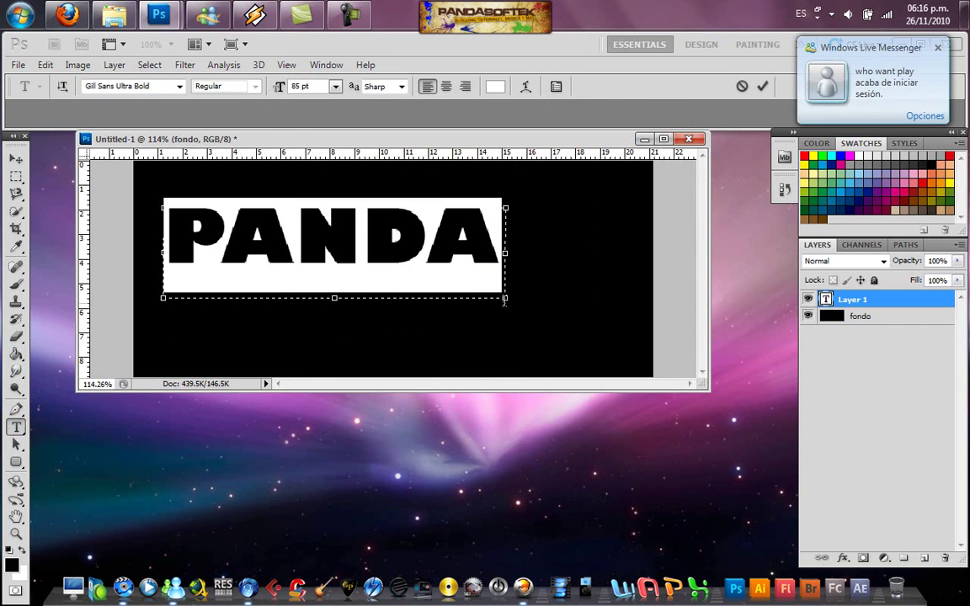
left_click(16, 158)
Scale the PANDA text to about 131% and centre it on the banner.
left_click_drag(264, 240, 280, 235)
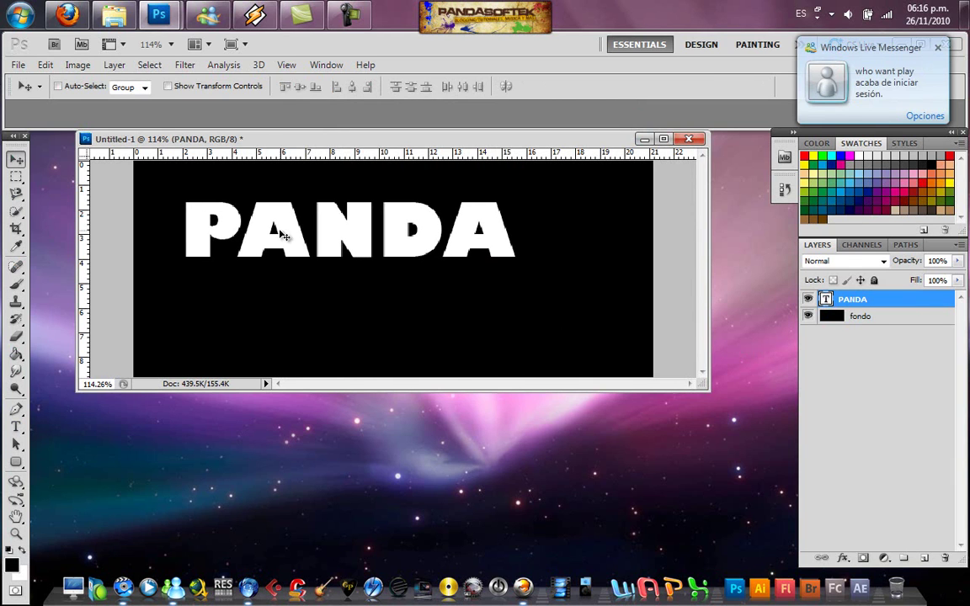
key("ctrl+t")
mouse_move(514, 288)
left_mouse_down()
mouse_move(573, 330)
mouse_move(608, 342)
mouse_move(622, 329)
left_mouse_up()
mouse_move(546, 269)
left_mouse_down()
mouse_move(546, 289)
mouse_move(507, 282)
left_mouse_up()
key("Return")
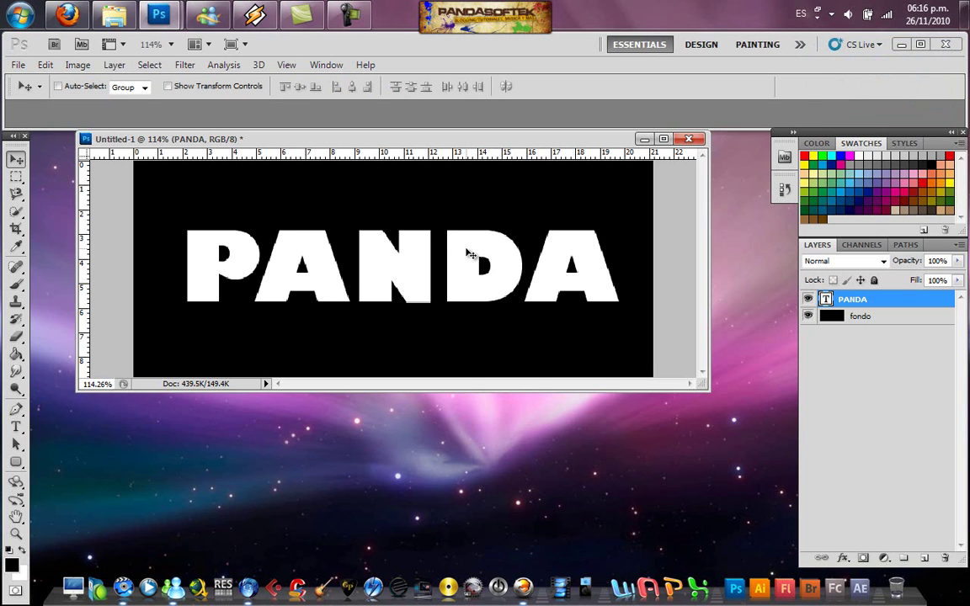
scroll(438, 252, "down", 1)
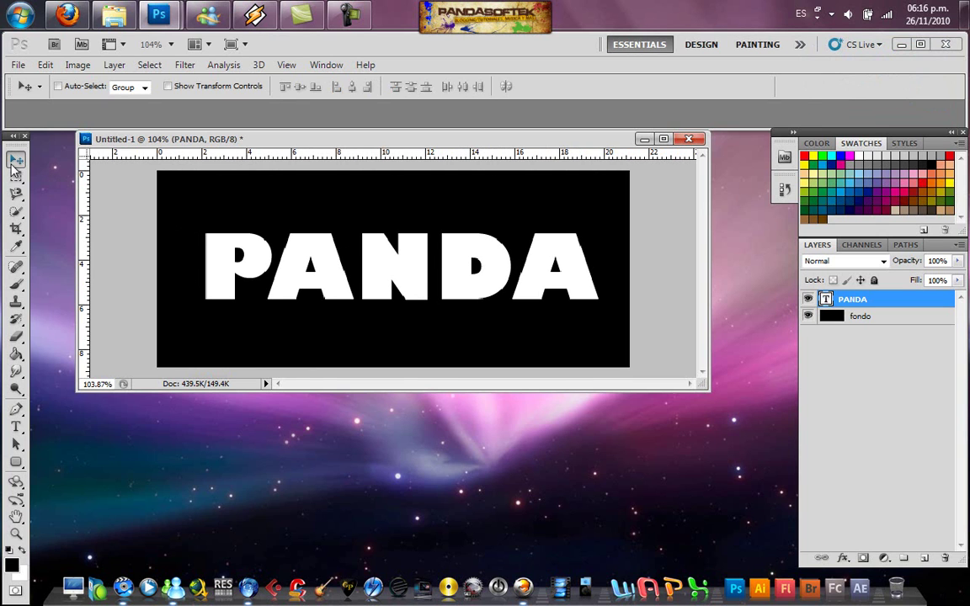
Open the desktop Images folder and drag 1063678_smoke.jpg into Photoshop.
left_click(901, 43)
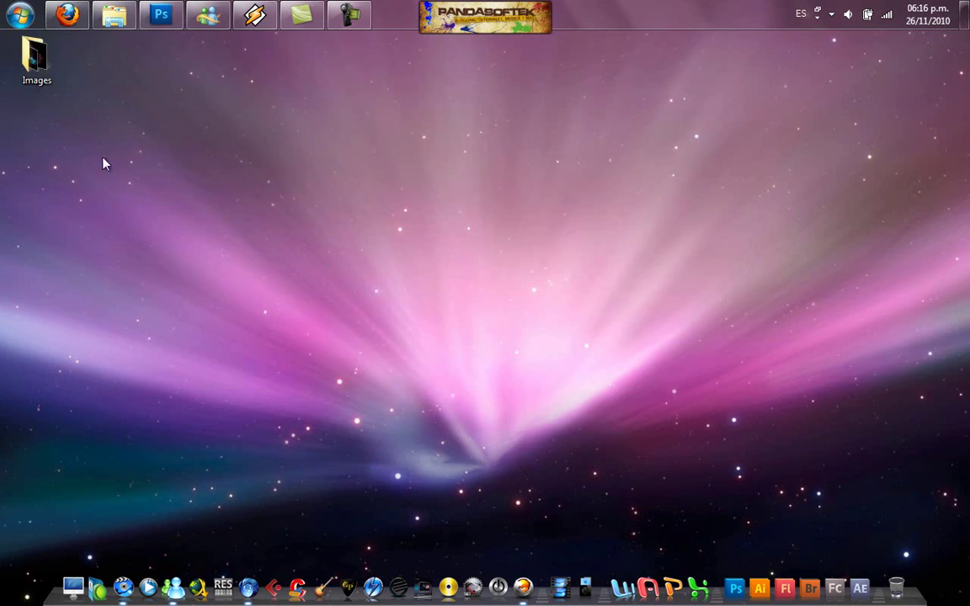
double_click(32, 52)
left_click(153, 147)
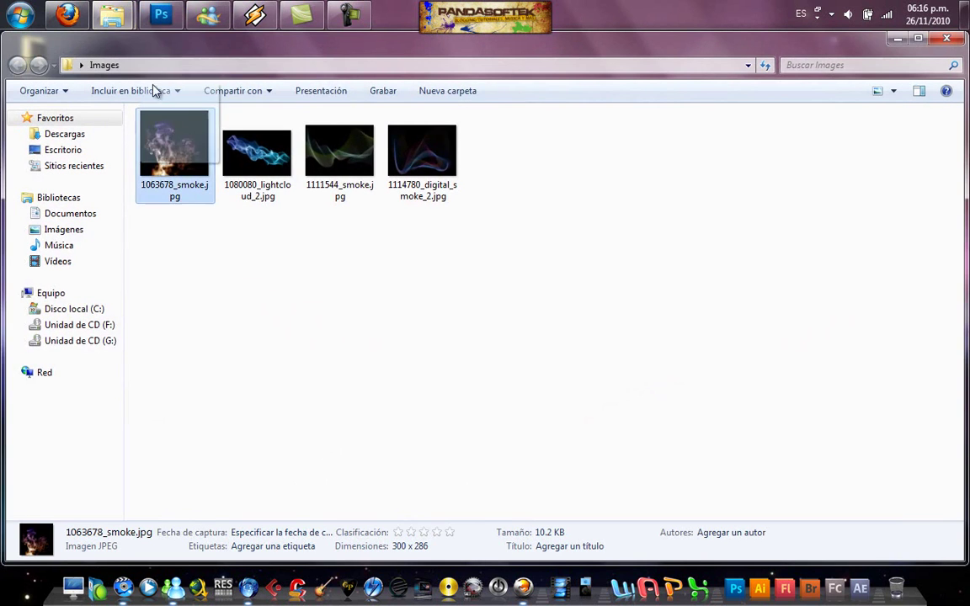
left_click(160, 13)
left_click_drag(174, 126, 155, 105)
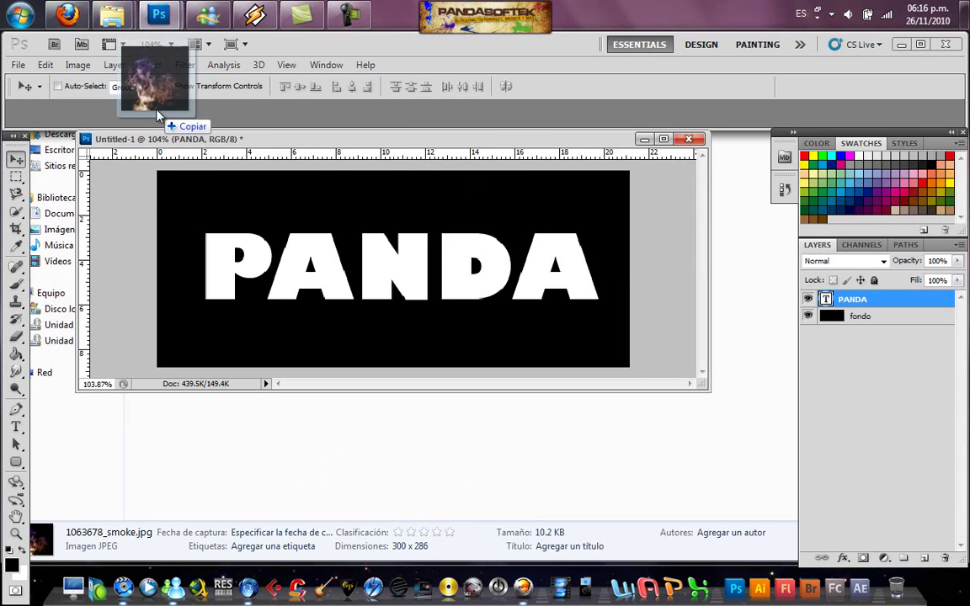
Select the three remaining smoke pictures and drag them into Photoshop.
left_click(901, 44)
left_click_drag(530, 271, 244, 128)
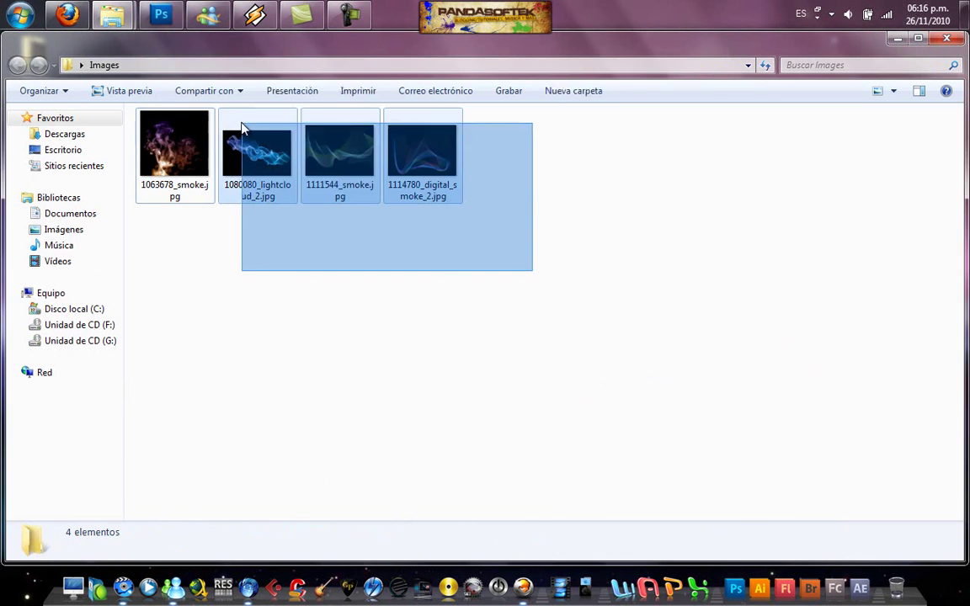
left_click(327, 227)
left_click_drag(512, 282, 202, 101)
mouse_move(257, 152)
left_mouse_down()
mouse_move(160, 9)
mouse_move(212, 109)
left_mouse_up()
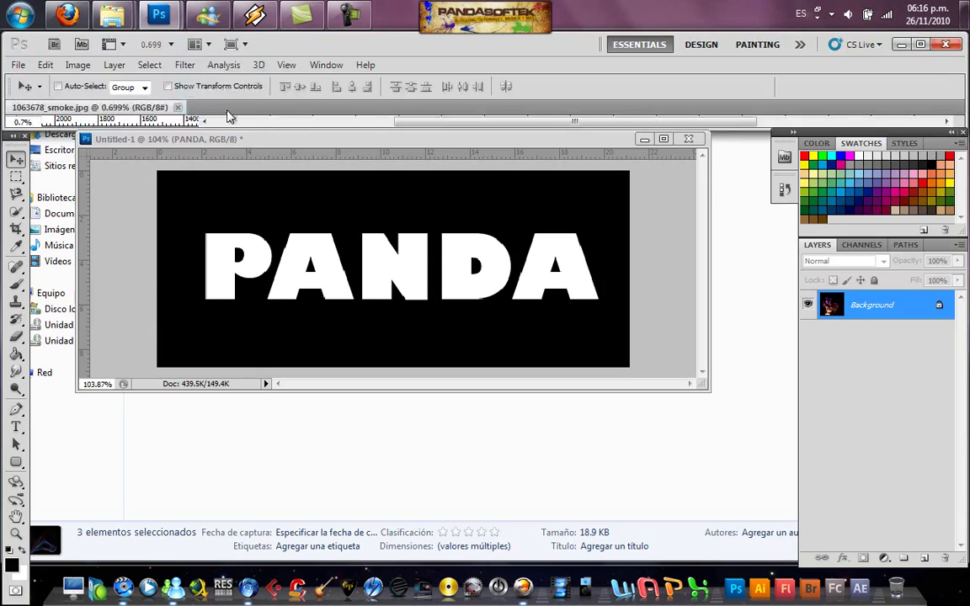
Copy 1063678_smoke.jpg into Untitled-1 as Layer 1 and move it left over PANDA.
left_click(899, 42)
left_click(898, 38)
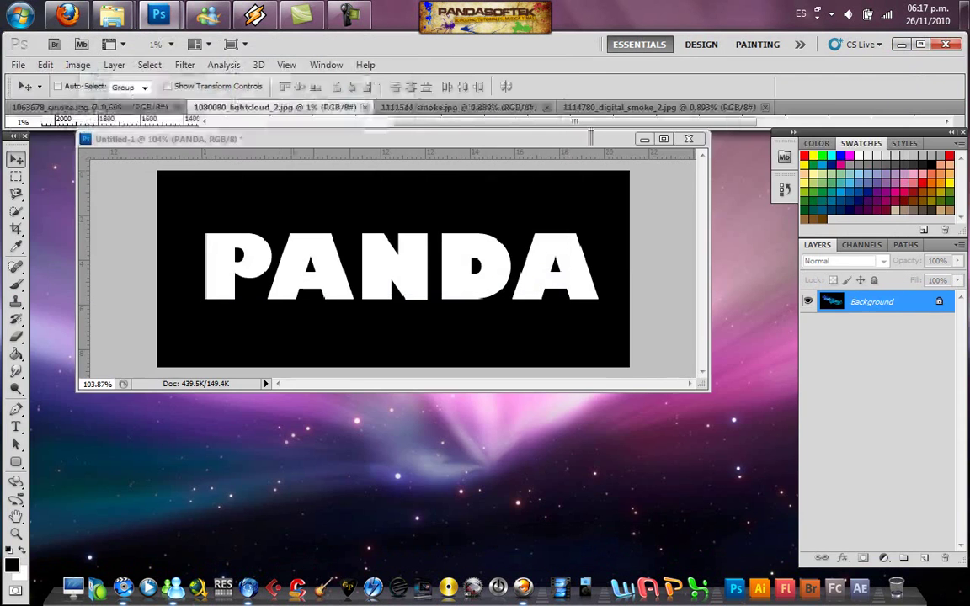
left_click_drag(115, 111, 193, 231)
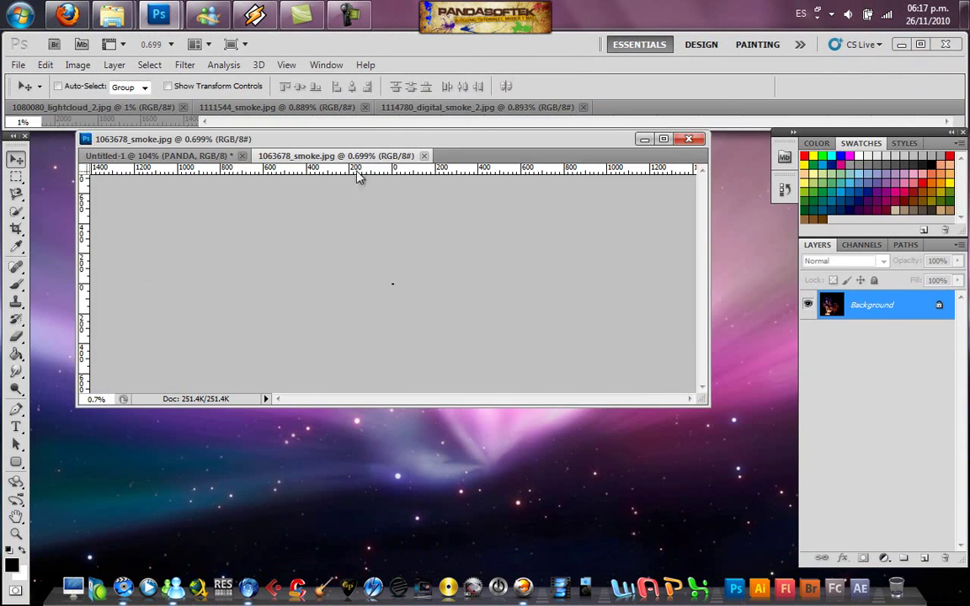
left_click_drag(337, 156, 656, 227)
left_click_drag(665, 386, 303, 259)
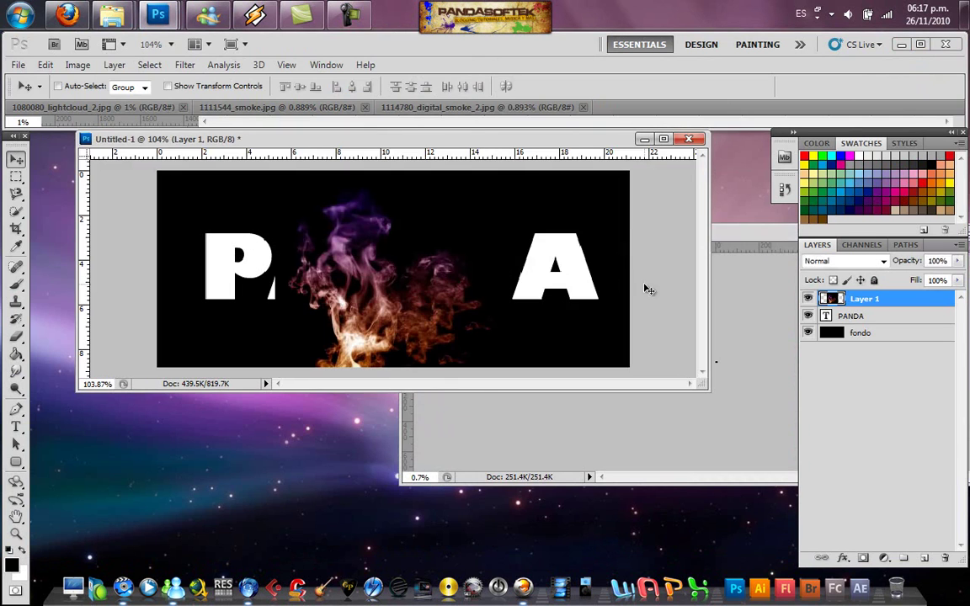
left_click_drag(738, 251, 688, 266)
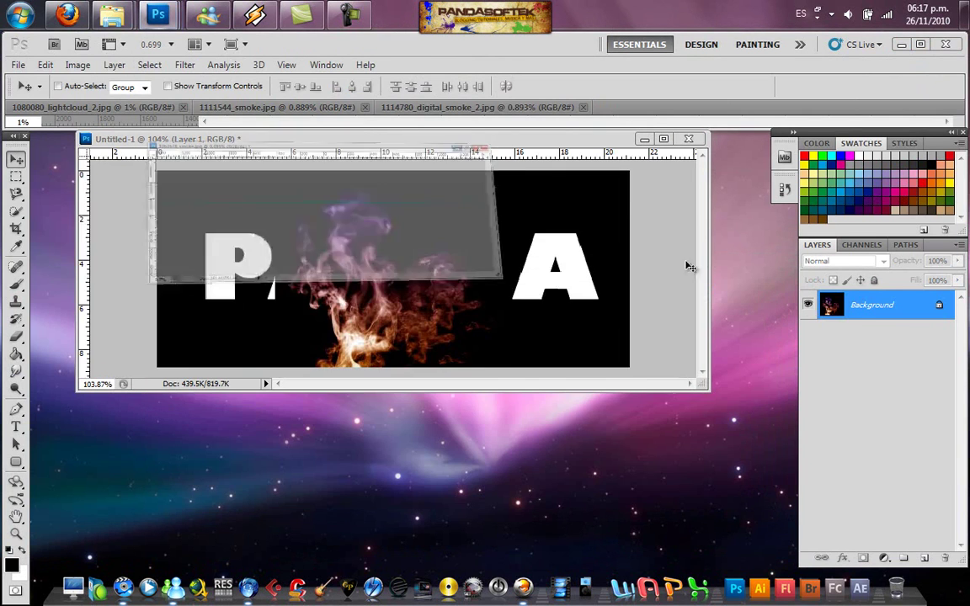
left_click(366, 234)
mouse_move(376, 297)
left_mouse_down()
mouse_move(266, 280)
mouse_move(296, 283)
mouse_move(288, 278)
left_mouse_up()
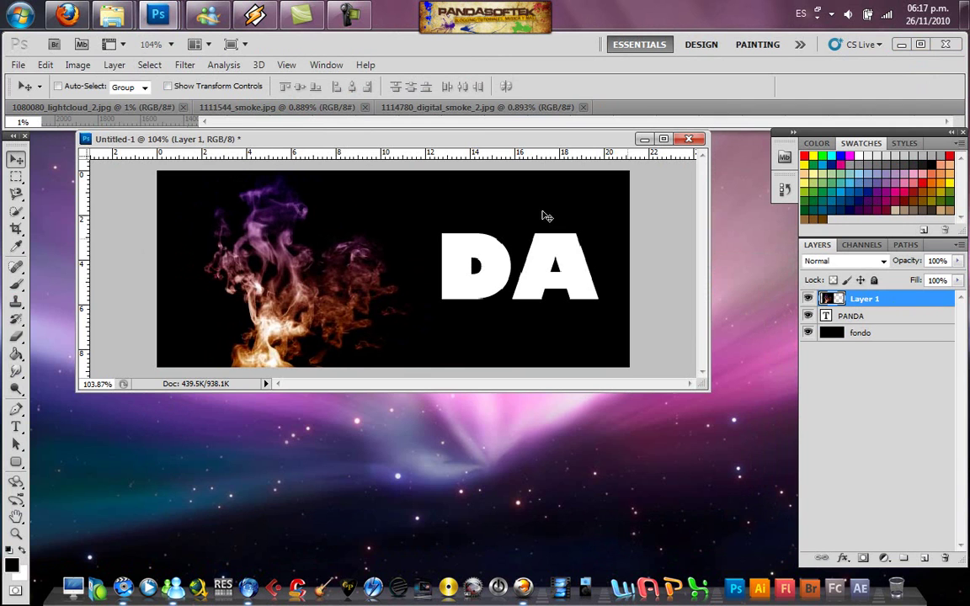
Desaturate Layer 1's smoke and erase it off the P, A and N, undoing the last stroke.
left_click(78, 64)
mouse_move(102, 103)
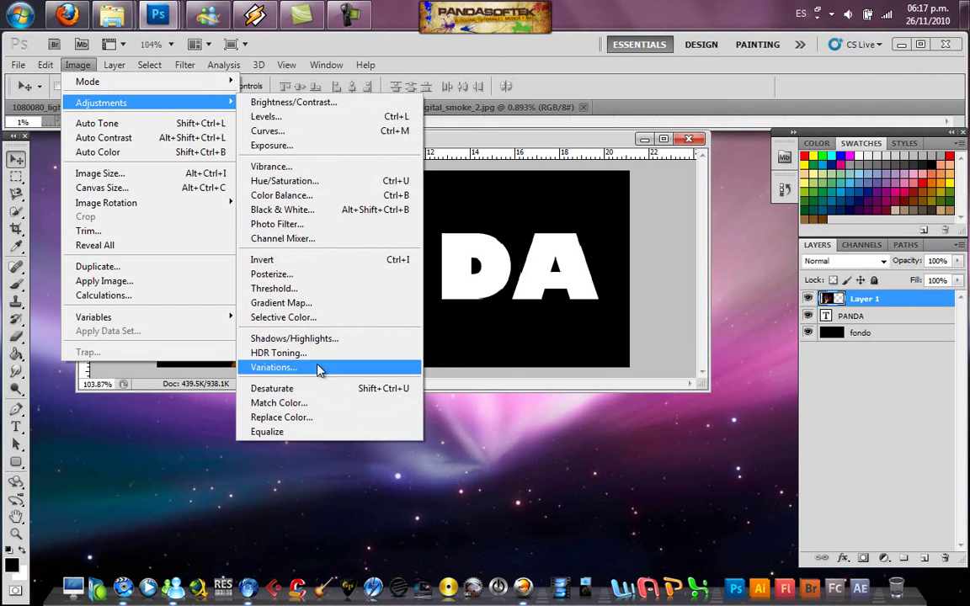
left_click(272, 389)
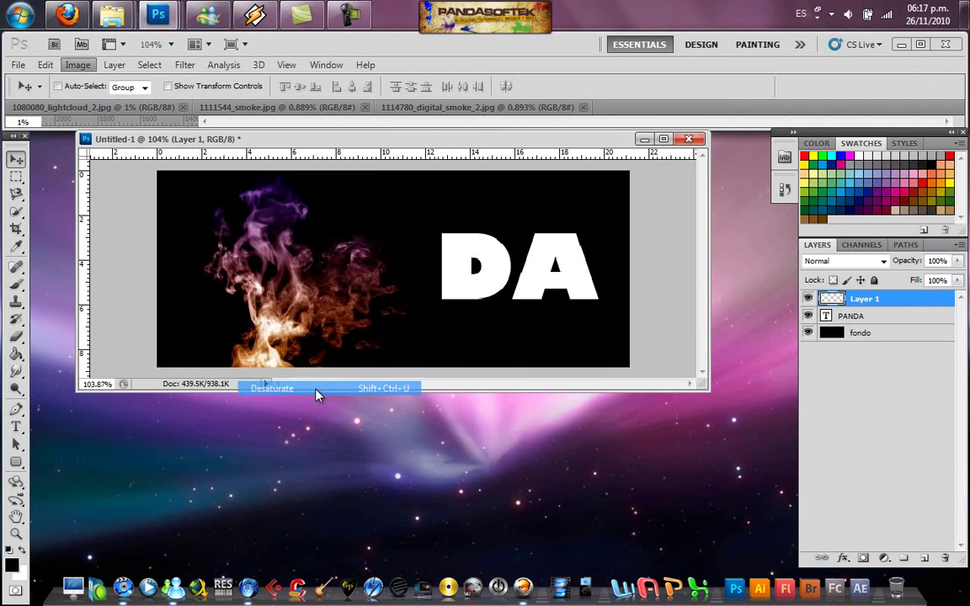
left_click(19, 336)
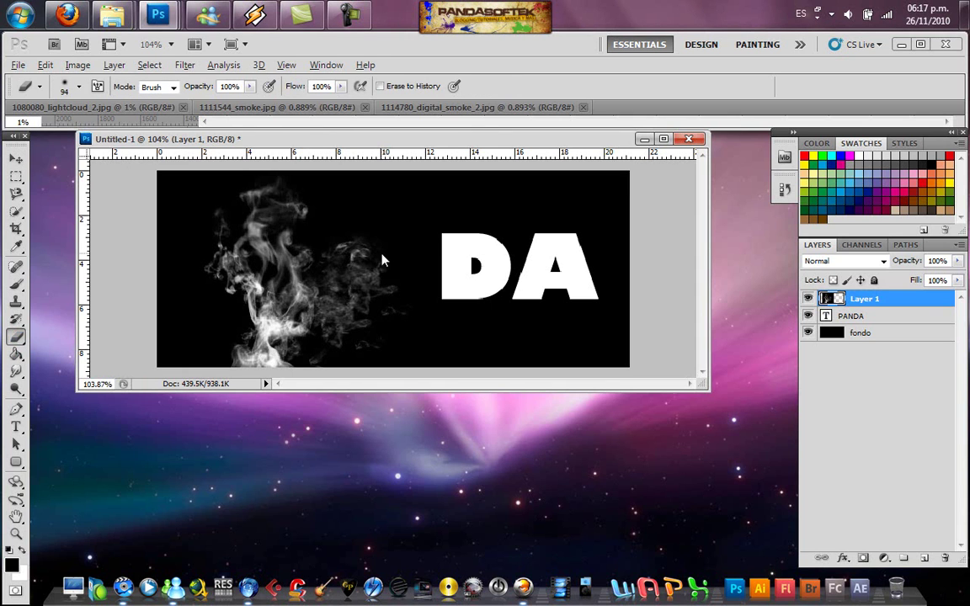
left_click_drag(405, 253, 453, 308)
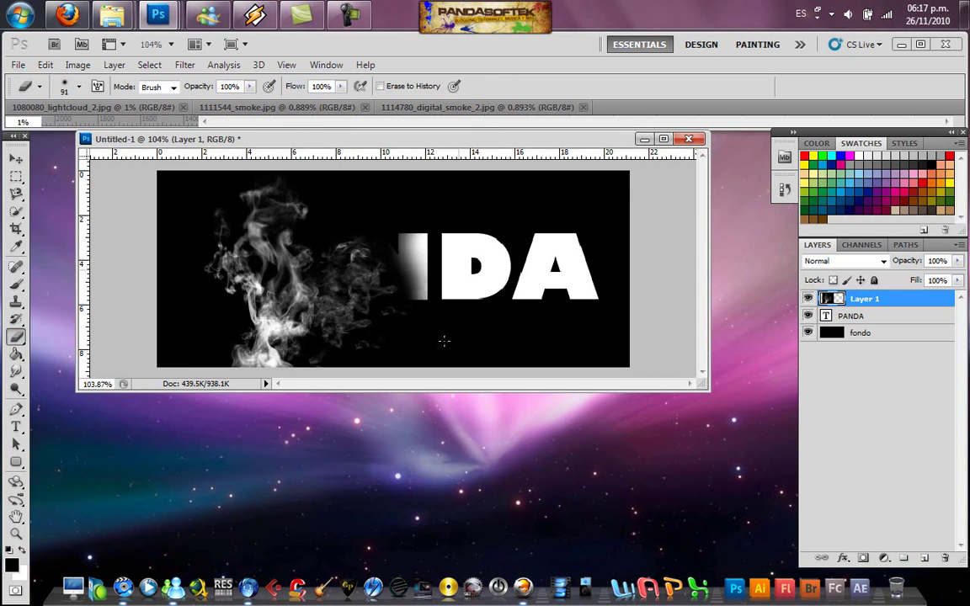
left_click_drag(467, 255, 345, 199)
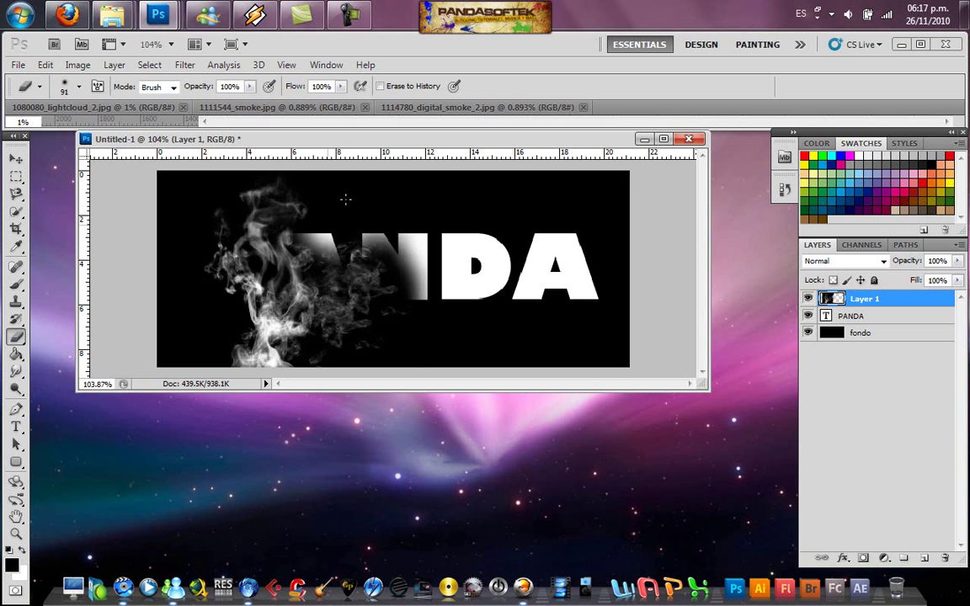
mouse_move(202, 181)
left_mouse_down()
mouse_move(195, 277)
mouse_move(206, 341)
left_mouse_up()
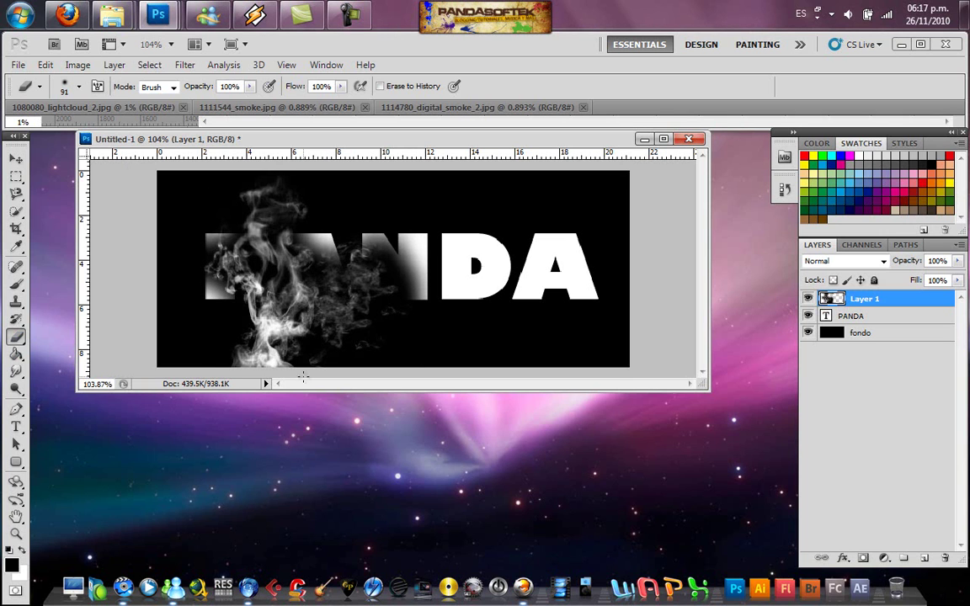
mouse_move(401, 299)
left_mouse_down()
mouse_move(335, 209)
mouse_move(350, 236)
left_mouse_up()
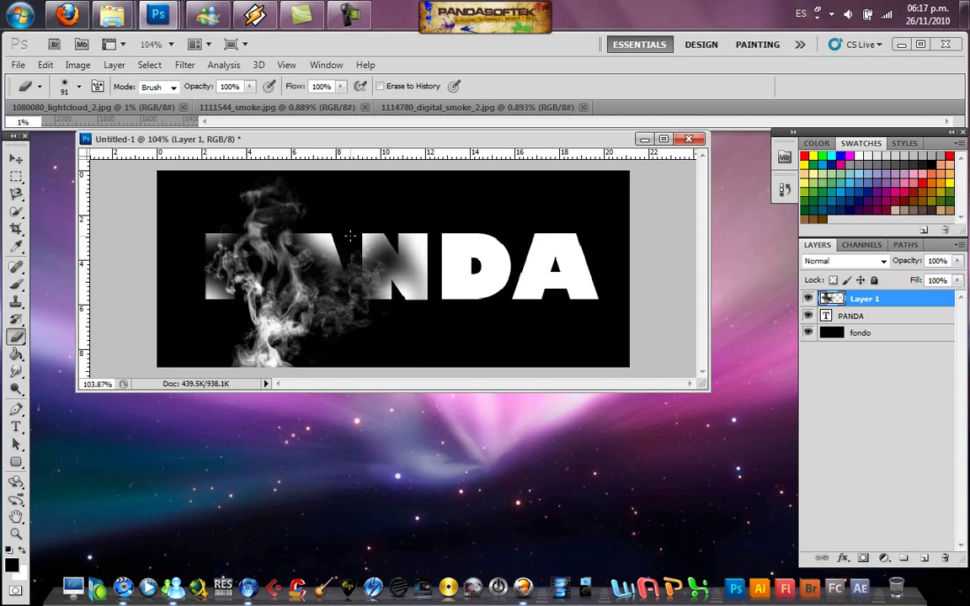
left_click_drag(270, 270, 327, 329)
key("ctrl+z")
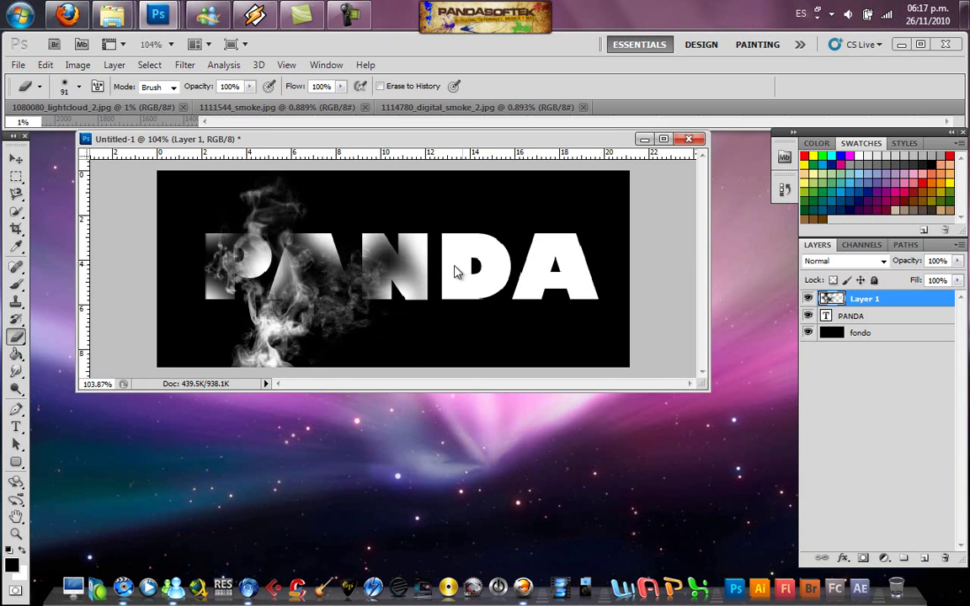
Duplicate the PANDA layer and give the rasterized copy a 90°, 20-pixel Motion Blur.
left_click(860, 316)
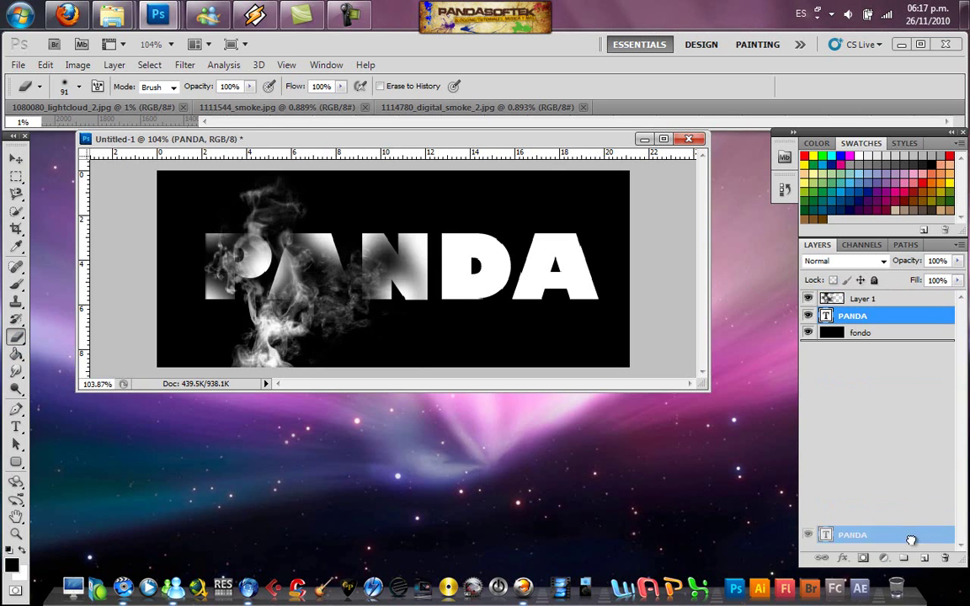
left_click_drag(867, 324, 924, 558)
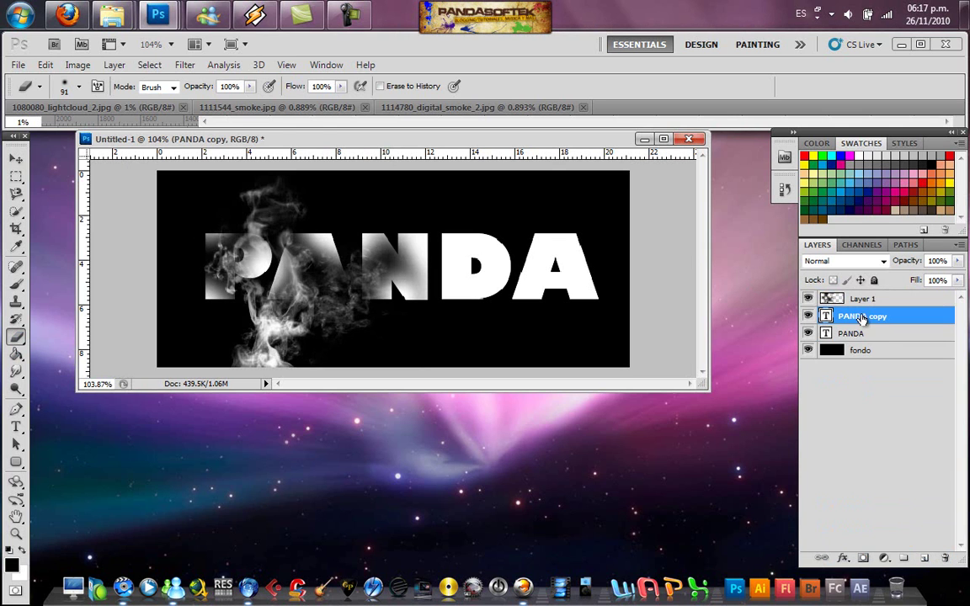
left_click(143, 64)
mouse_move(193, 203)
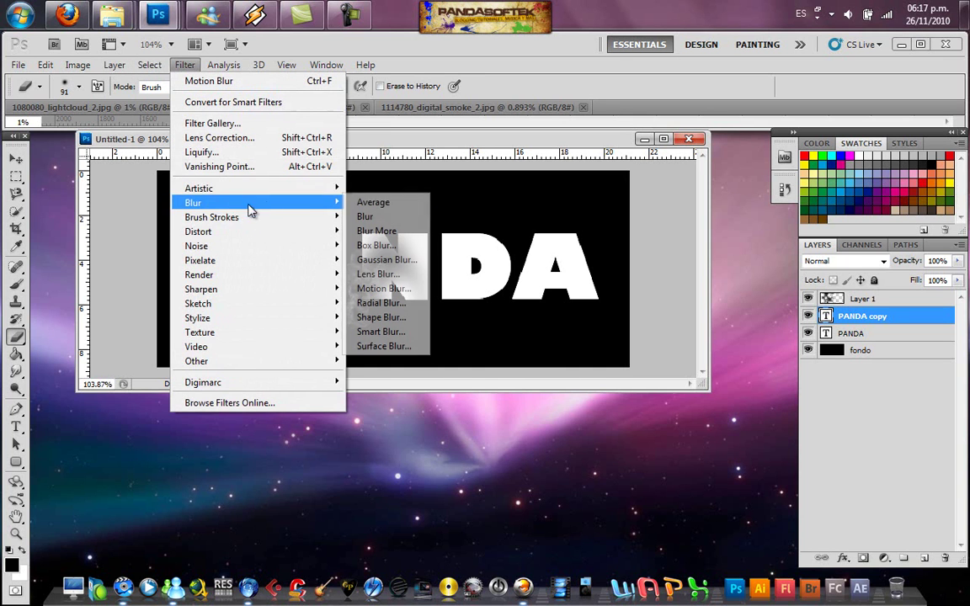
left_click(407, 308)
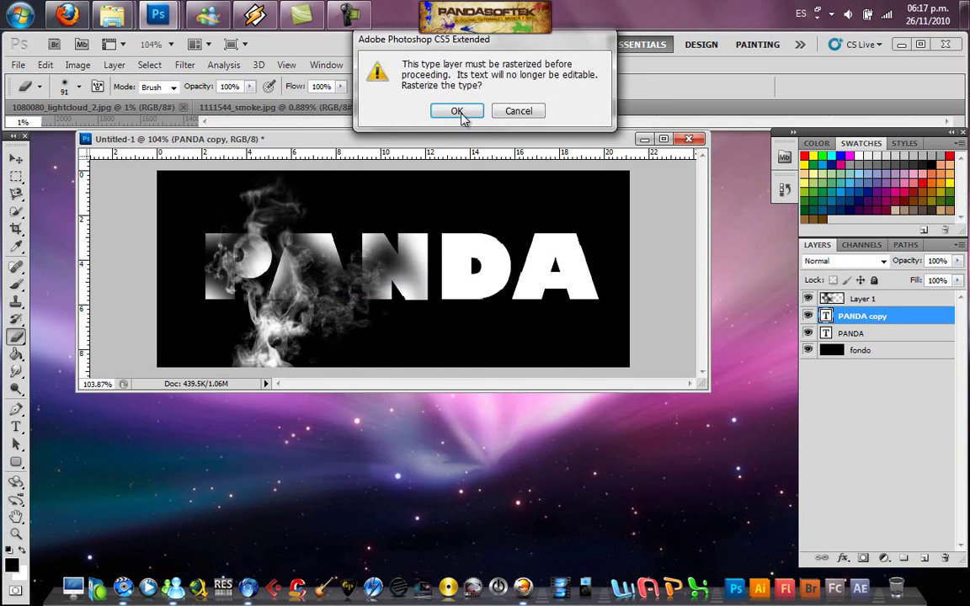
left_click(457, 112)
mouse_move(391, 369)
left_mouse_down()
mouse_move(430, 370)
mouse_move(399, 370)
left_mouse_up()
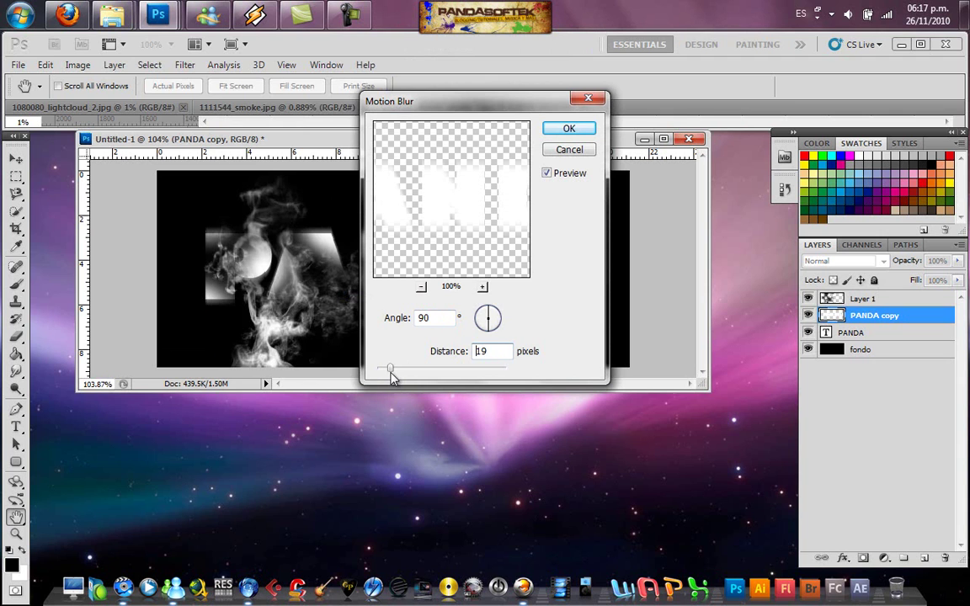
left_click_drag(393, 376, 391, 371)
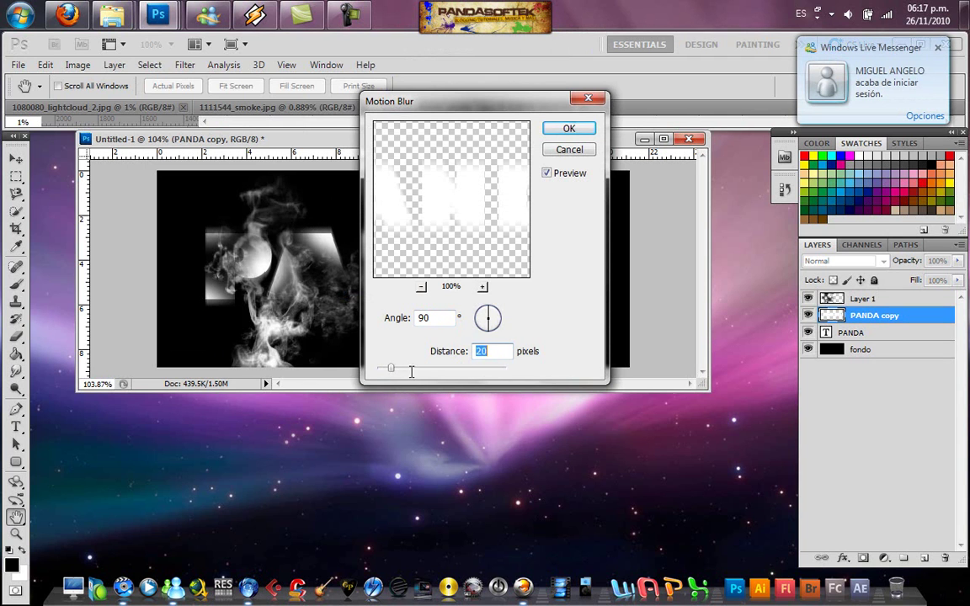
left_click(570, 129)
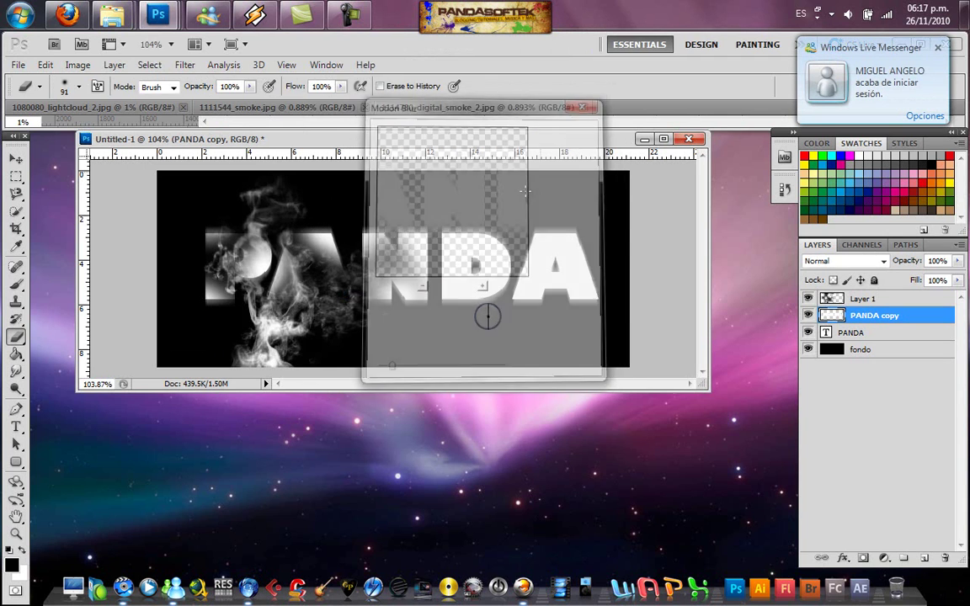
Erase more of Layer 1's smoke over the P and A.
left_click(875, 300)
mouse_move(313, 236)
left_mouse_down()
mouse_move(278, 214)
mouse_move(252, 269)
mouse_move(318, 300)
left_mouse_up()
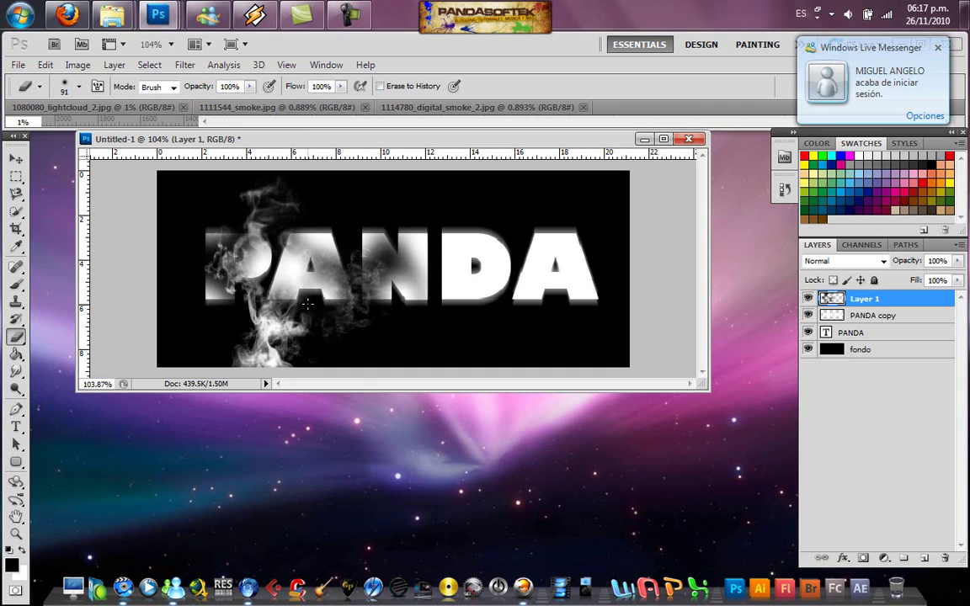
left_click_drag(228, 236, 252, 267)
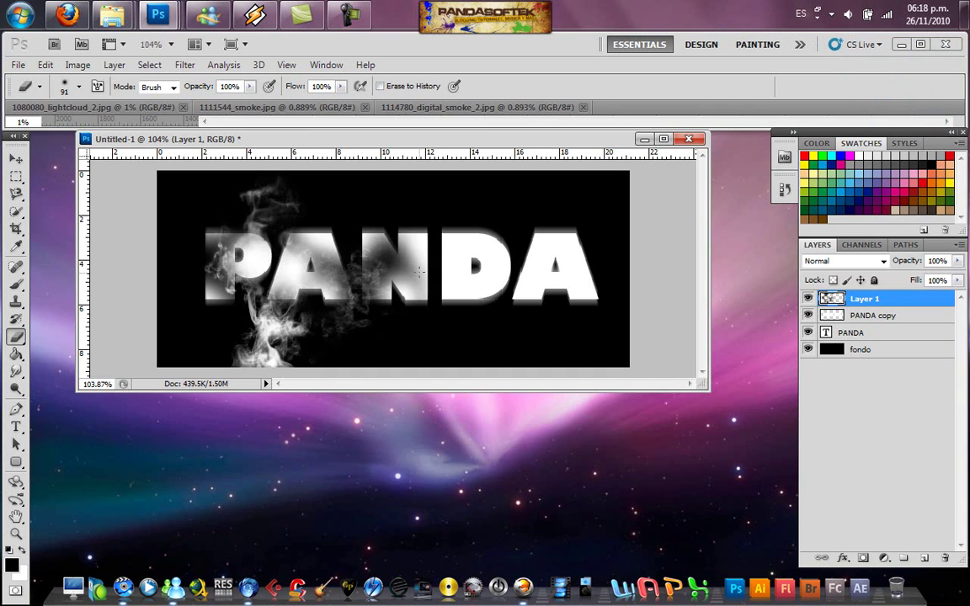
Bring the 1080080_lightcloud_2.jpg image forward in its own floating window.
left_click(209, 118)
mouse_move(209, 109)
left_mouse_down()
mouse_move(257, 232)
mouse_move(342, 280)
left_mouse_up()
key("v")
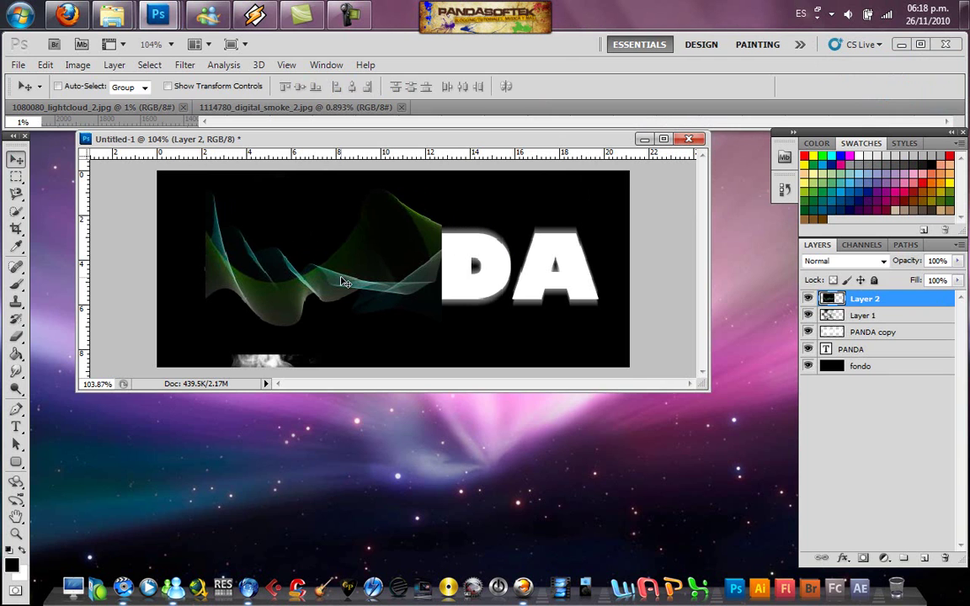
Stretch the wave layer across the whole word and desaturate it to grey.
key("ctrl+t")
left_click_drag(444, 270, 598, 269)
key("Return")
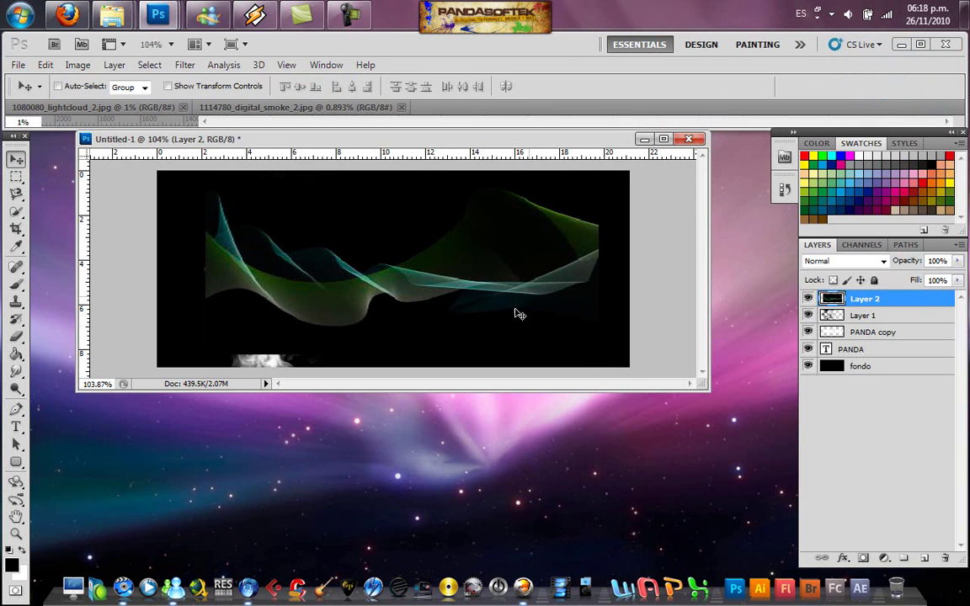
left_click(77, 65)
mouse_move(101, 103)
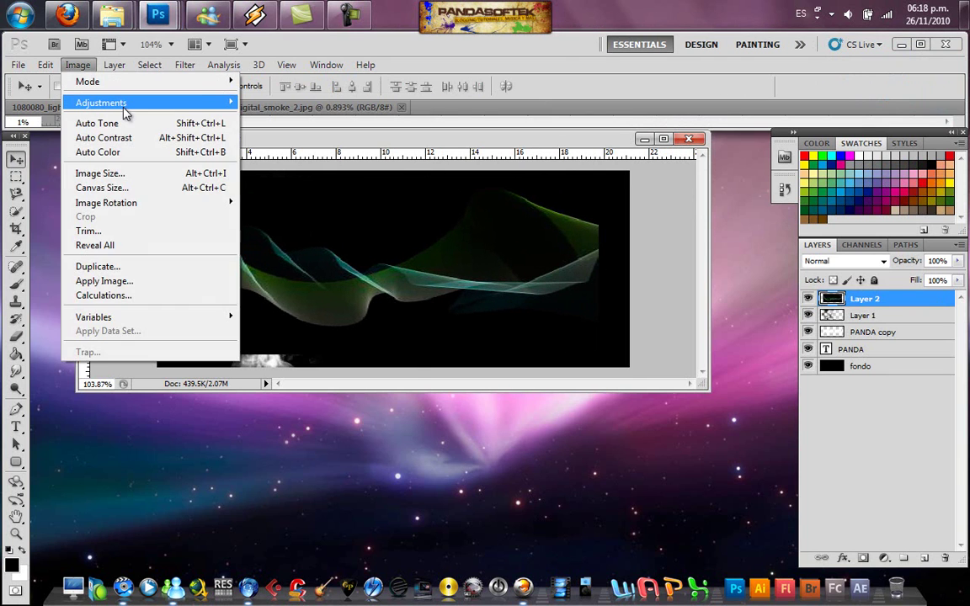
left_click(305, 389)
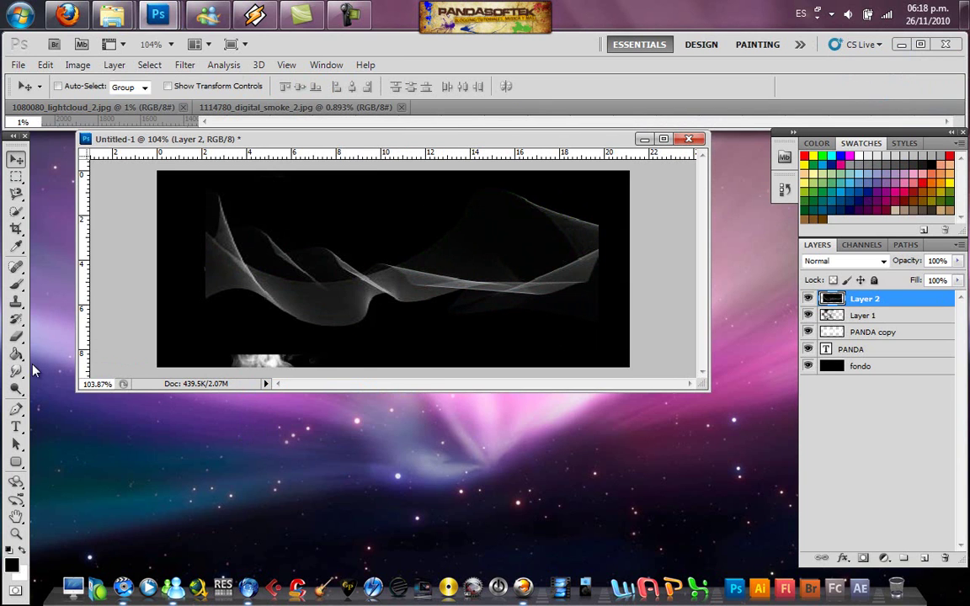
Erase the grey wave over the letters so PANDA shows through, then bring up the digital smoke image.
left_click(16, 336)
left_click_drag(167, 336, 198, 336)
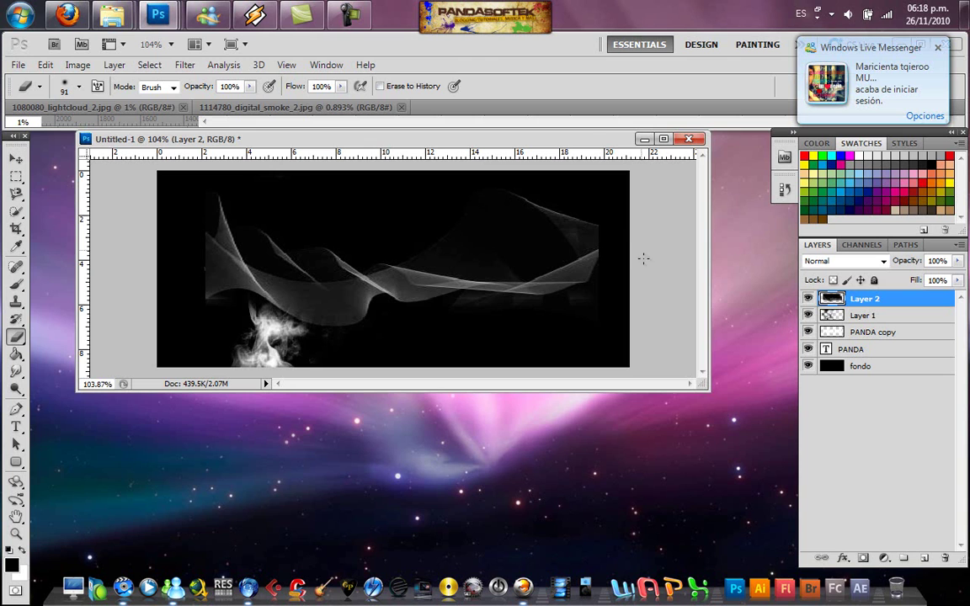
left_click_drag(642, 258, 646, 262)
mouse_move(547, 190)
left_mouse_down()
mouse_move(387, 215)
mouse_move(192, 205)
mouse_move(355, 210)
left_mouse_up()
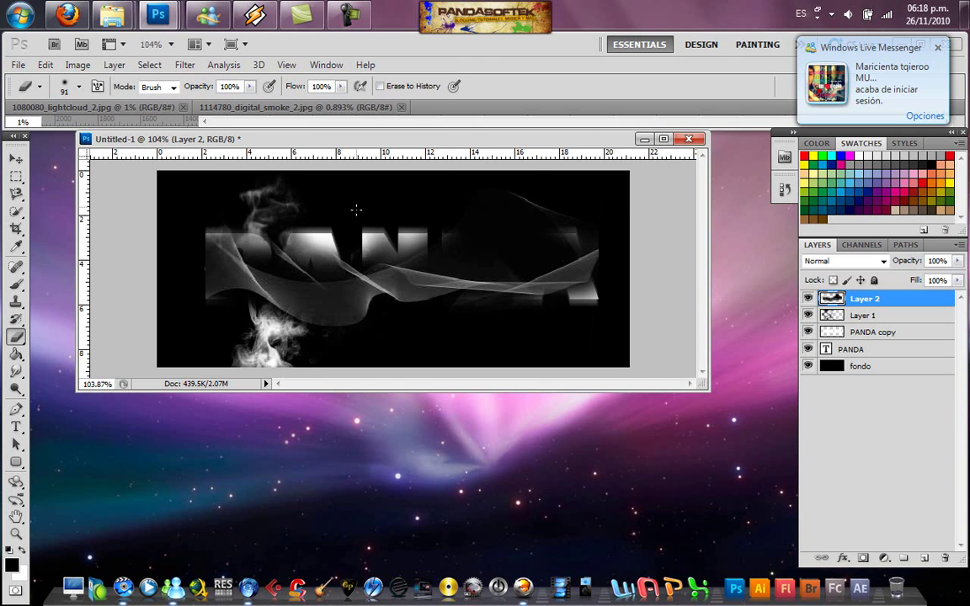
left_click_drag(330, 326, 504, 286)
mouse_move(511, 218)
left_mouse_down()
mouse_move(430, 224)
mouse_move(362, 279)
left_mouse_up()
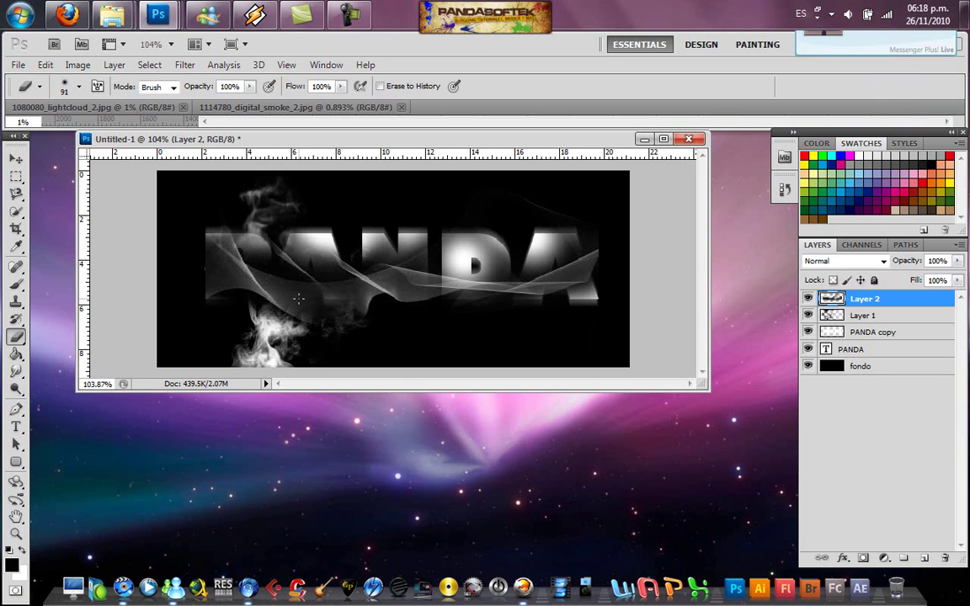
mouse_move(370, 323)
left_mouse_down()
mouse_move(512, 303)
mouse_move(584, 223)
mouse_move(560, 205)
left_mouse_up()
left_click_drag(462, 320, 247, 320)
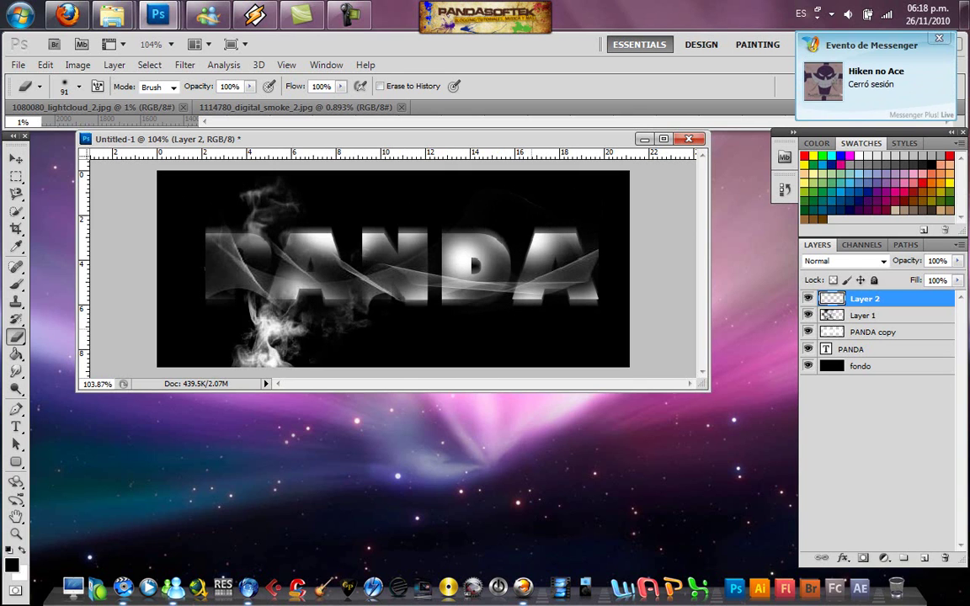
mouse_move(248, 245)
left_mouse_down()
mouse_move(294, 292)
mouse_move(253, 224)
left_mouse_up()
mouse_move(390, 263)
left_mouse_down()
mouse_move(336, 245)
mouse_move(423, 226)
left_mouse_up()
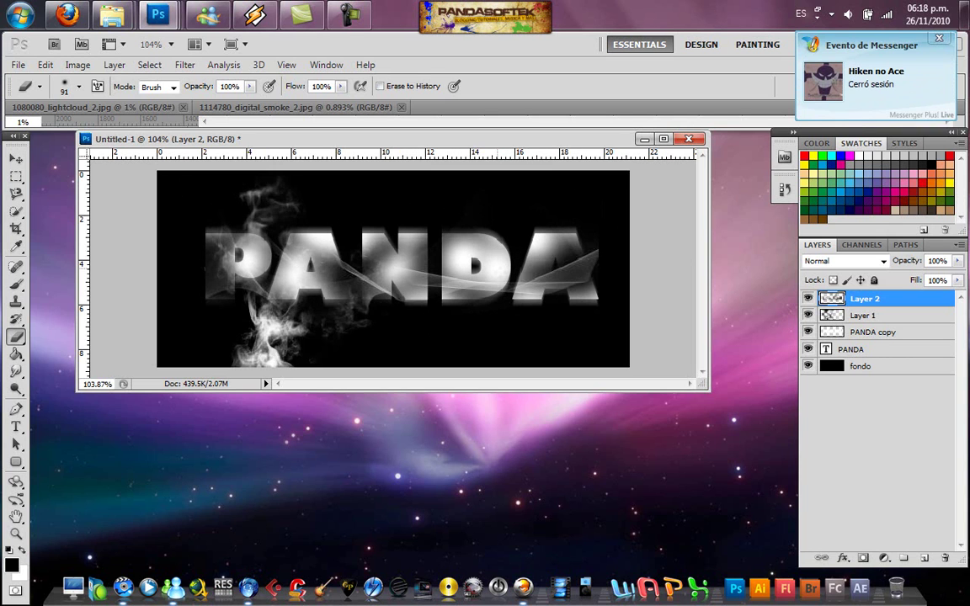
left_click_drag(555, 265, 547, 258)
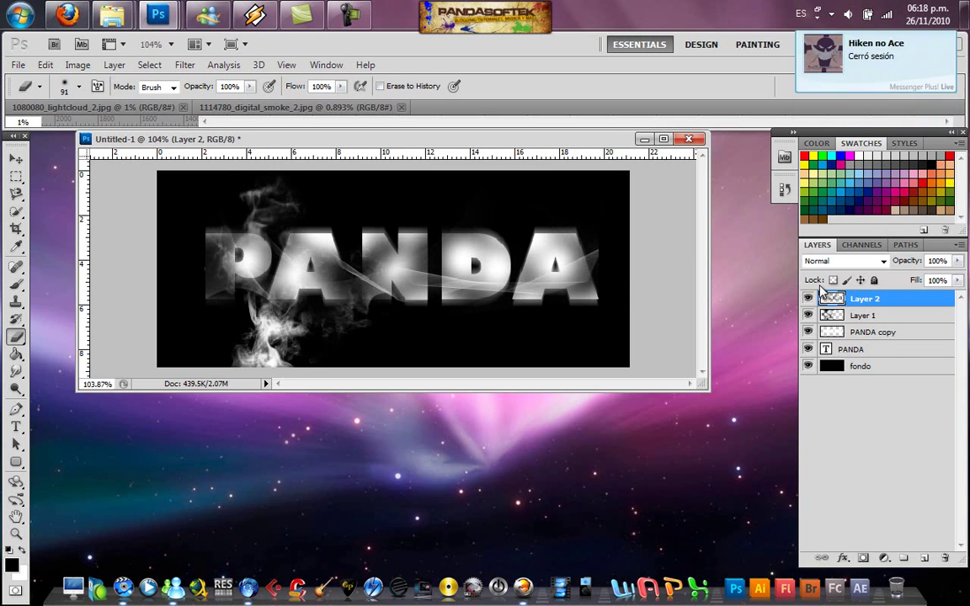
mouse_move(122, 107)
left_mouse_down()
mouse_move(156, 139)
mouse_move(135, 122)
left_mouse_up()
Bring the blue smoke into the banner, scale it to about 180% and shift it left and up.
left_click(16, 158)
mouse_move(71, 150)
left_mouse_down()
mouse_move(361, 268)
mouse_move(238, 251)
left_mouse_up()
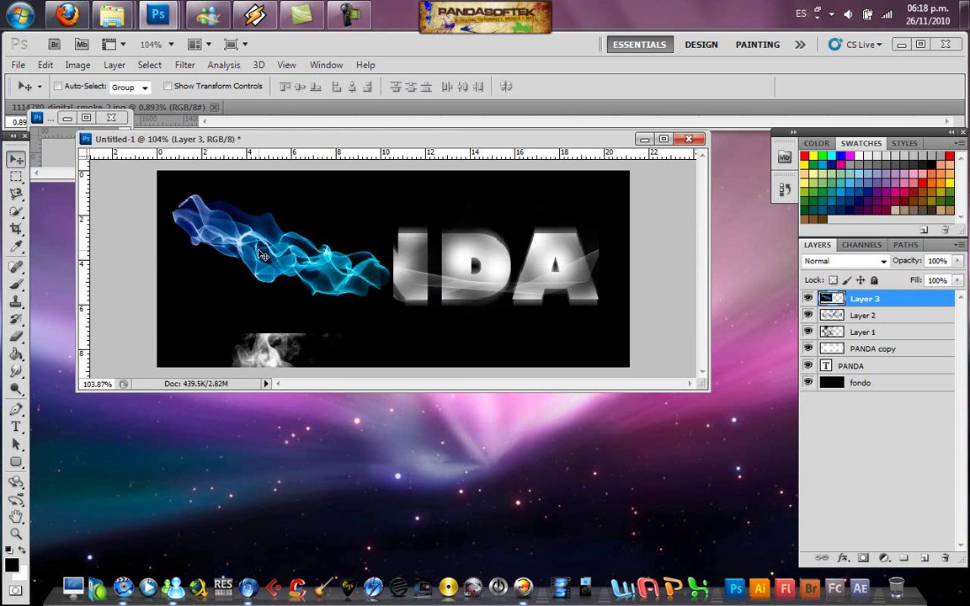
key("ctrl+t")
left_click_drag(392, 333, 559, 445)
mouse_move(360, 284)
left_mouse_down()
mouse_move(401, 249)
mouse_move(419, 271)
left_mouse_up()
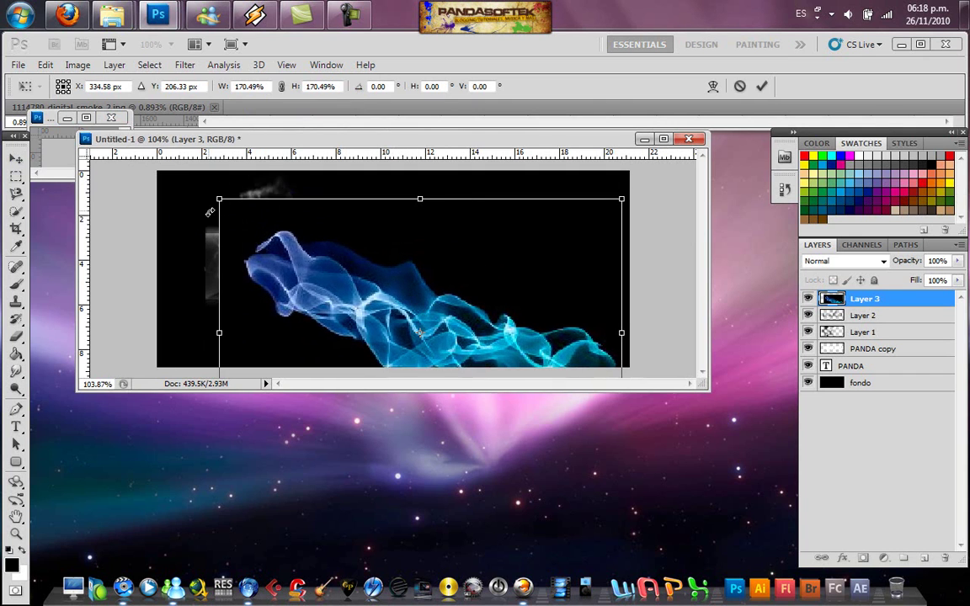
left_click_drag(217, 186, 207, 185)
left_click_drag(301, 240, 280, 207)
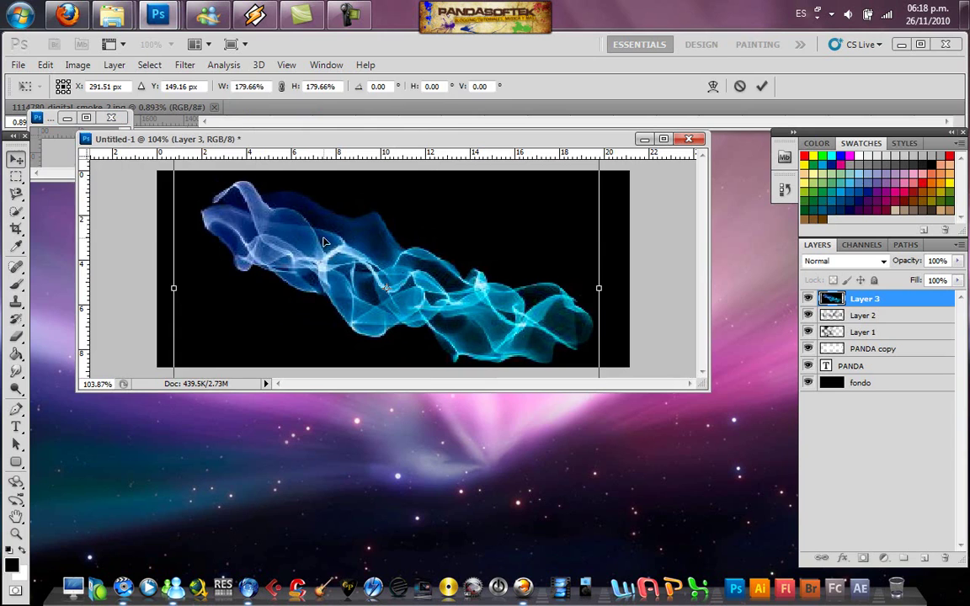
key("Return")
Desaturate the blue smoke to grey and erase it around the PANDA letters.
left_click(77, 65)
mouse_move(101, 102)
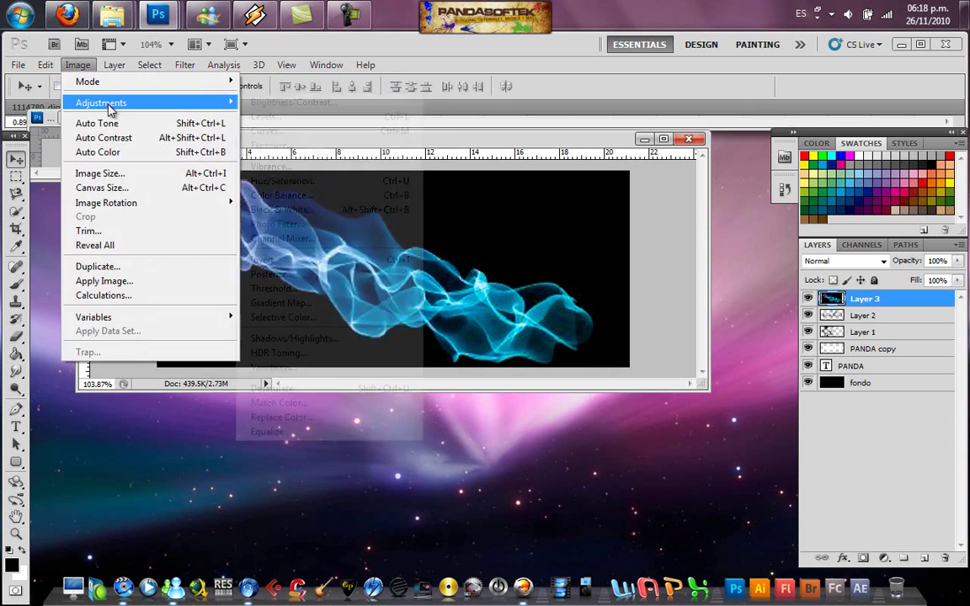
left_click(319, 390)
left_click(16, 335)
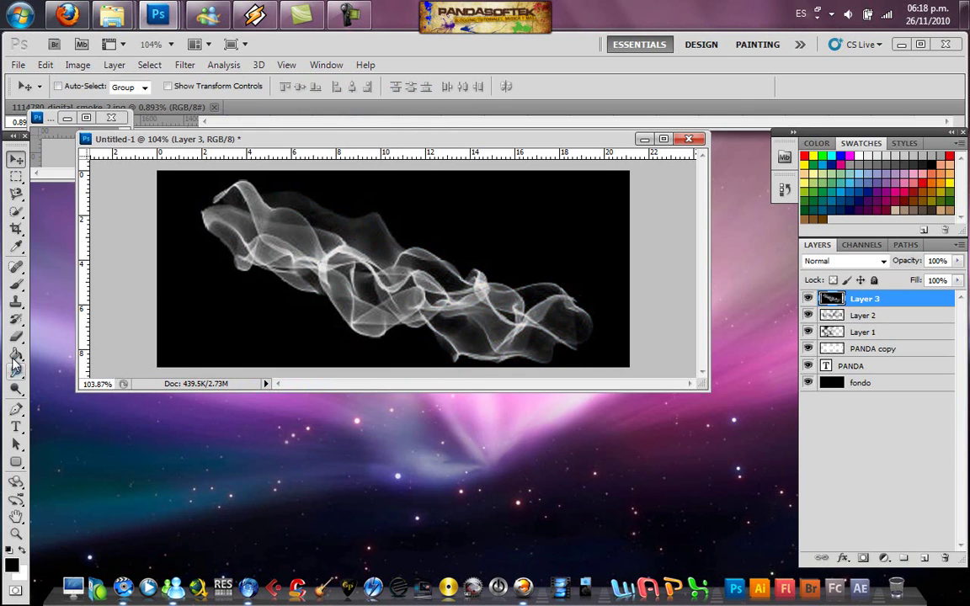
mouse_move(404, 223)
left_mouse_down()
mouse_move(436, 199)
mouse_move(509, 236)
mouse_move(305, 193)
left_mouse_up()
mouse_move(300, 240)
left_mouse_down()
mouse_move(243, 230)
mouse_move(427, 270)
mouse_move(389, 282)
mouse_move(280, 250)
left_mouse_up()
mouse_move(421, 269)
left_mouse_down()
mouse_move(337, 227)
mouse_move(258, 229)
left_mouse_up()
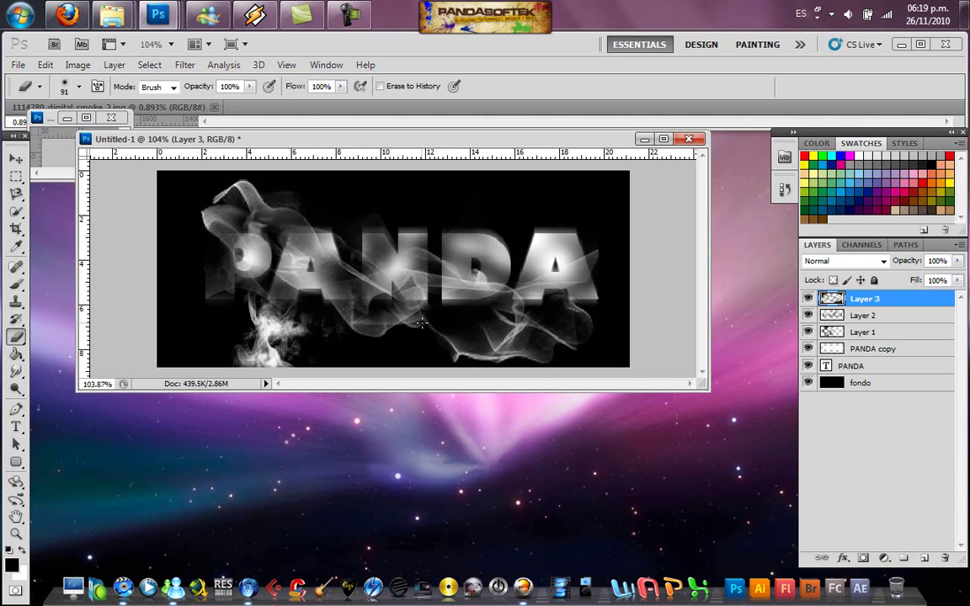
left_click_drag(422, 323, 368, 299)
Nudge the grey smoke layer into place and reselect the wave layer Layer 2.
left_click(16, 158)
mouse_move(352, 262)
left_mouse_down()
mouse_move(346, 293)
mouse_move(355, 283)
left_mouse_up()
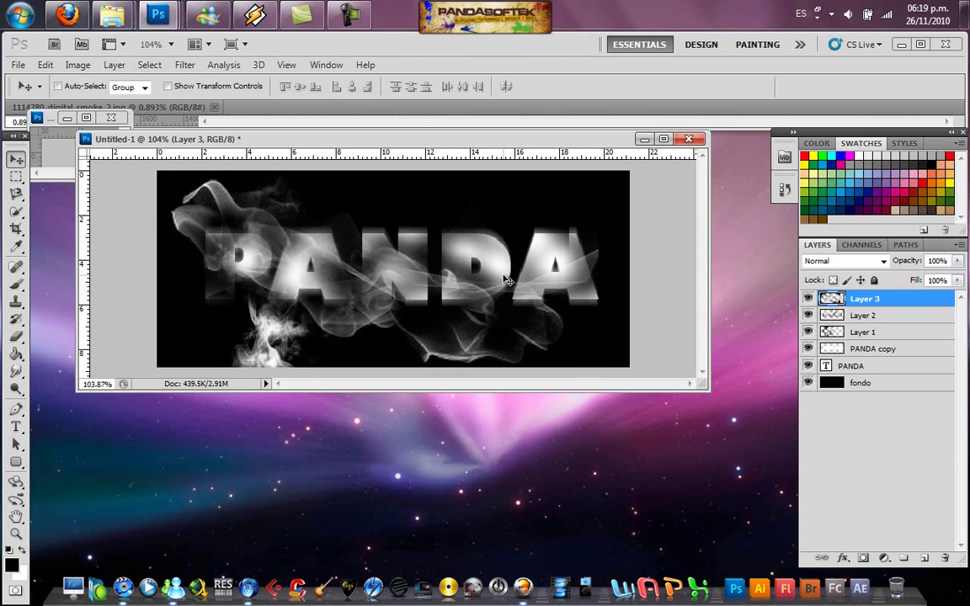
left_click(16, 336)
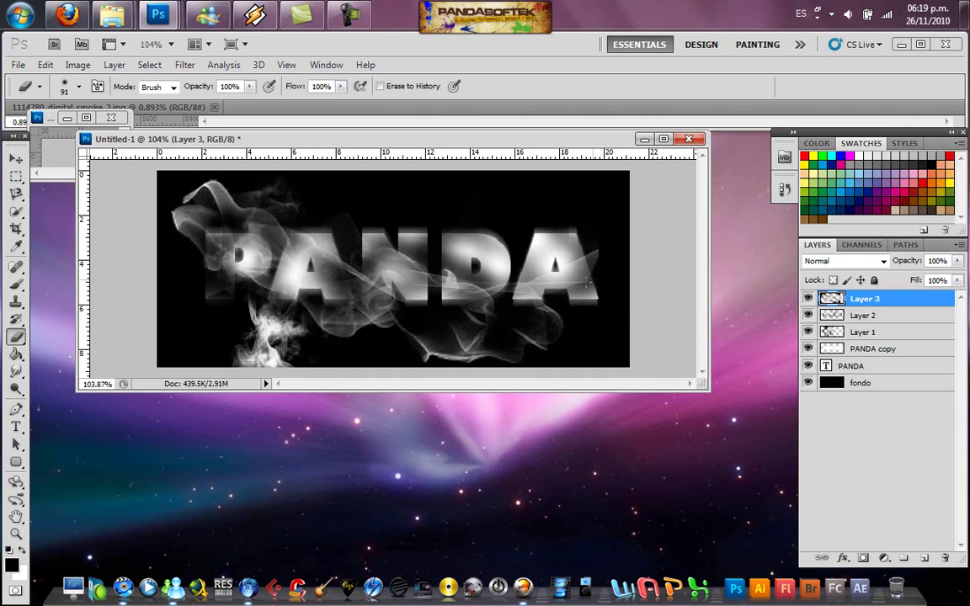
left_click(872, 318)
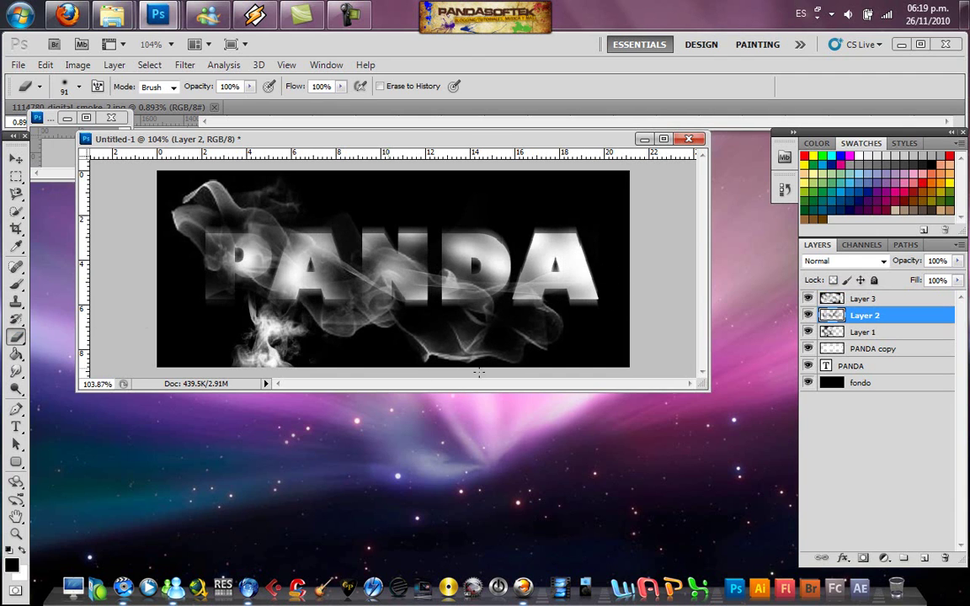
Erase leftover smoke near the bottom edge on Layer 3 and the lower-left plume on Layer 1.
left_click(859, 299)
left_click_drag(392, 361, 437, 354)
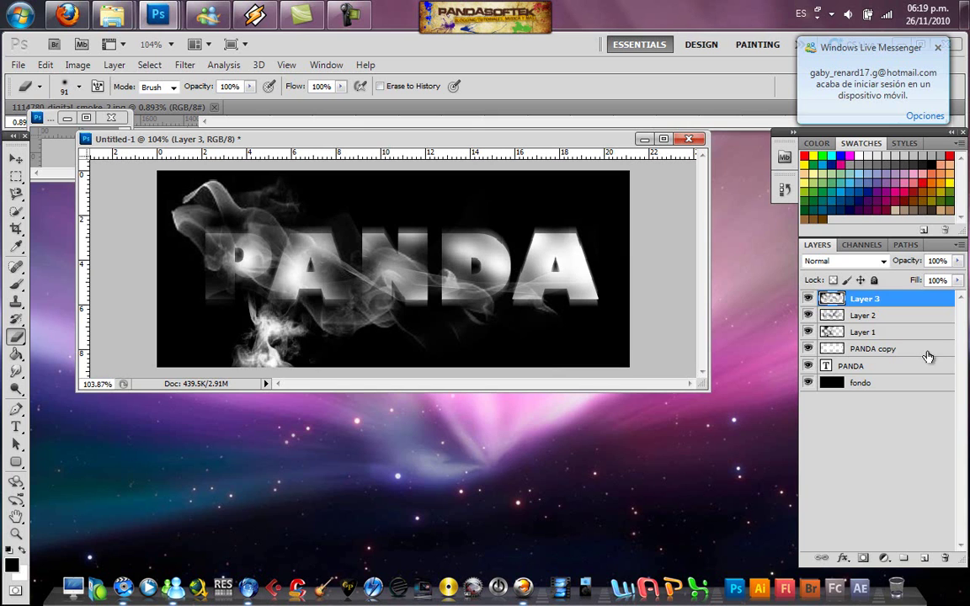
left_click(867, 332)
mouse_move(269, 303)
left_mouse_down()
mouse_move(290, 360)
mouse_move(253, 353)
left_mouse_up()
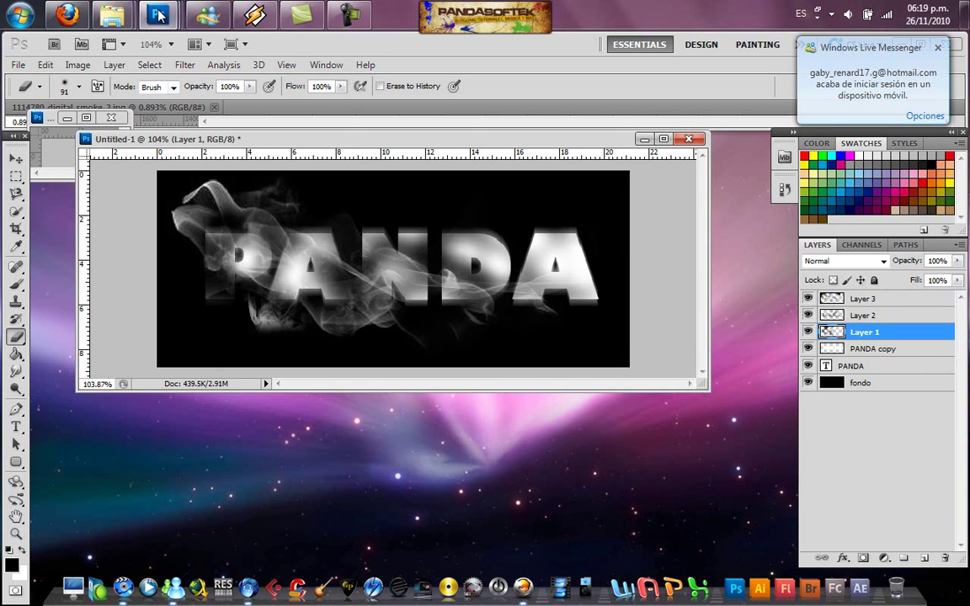
mouse_move(157, 14)
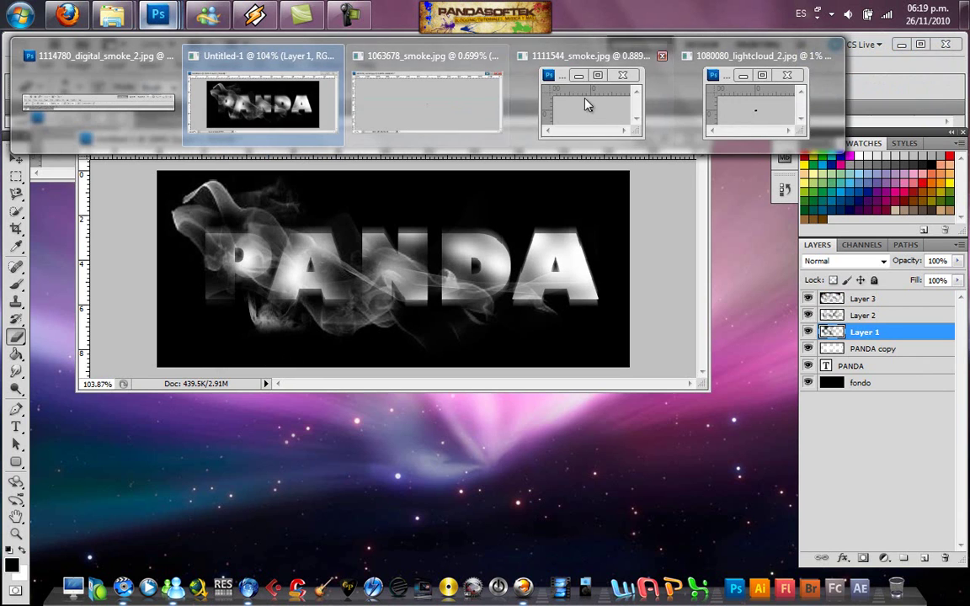
Bring 1111544_smoke.jpg into the banner as Layer 4, flipped horizontally and nudged slightly right.
left_click(590, 105)
left_click(16, 158)
mouse_move(240, 202)
left_mouse_down()
mouse_move(421, 227)
mouse_move(500, 253)
left_mouse_up()
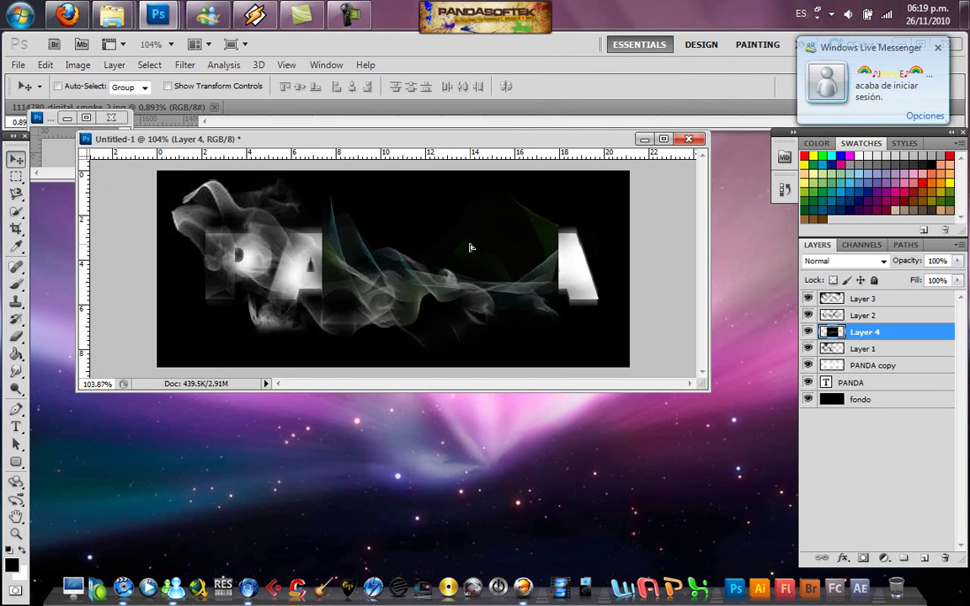
key("ctrl+t")
right_click(507, 257)
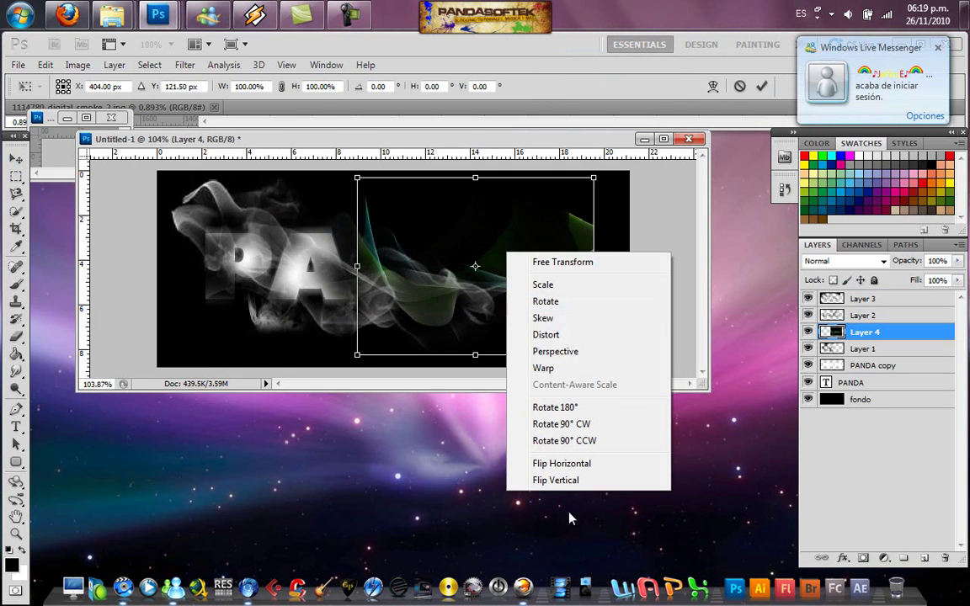
left_click(584, 460)
left_click_drag(541, 316, 552, 320)
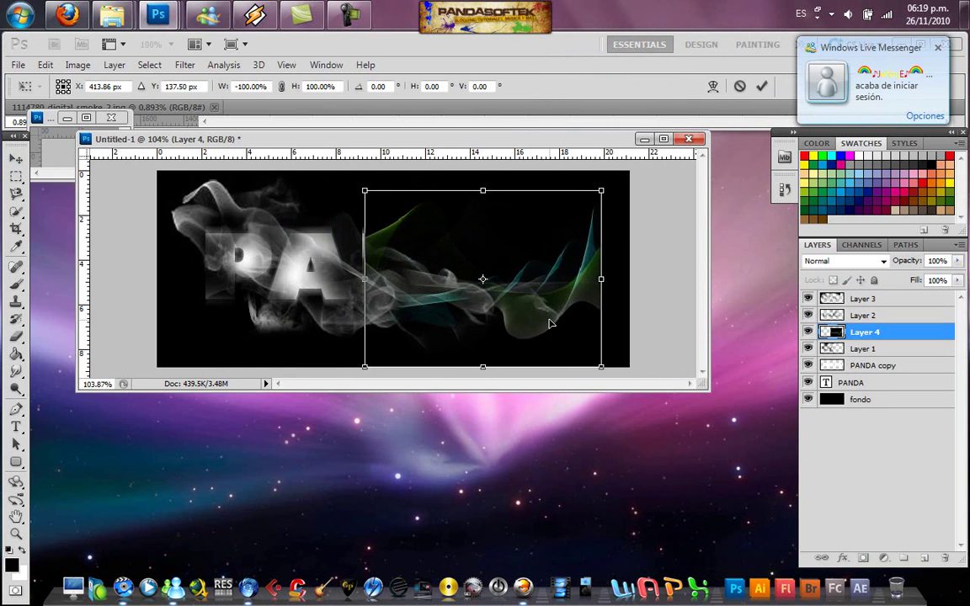
key("Return")
Desaturate the mirrored smoke and erase it off the NDA letters.
left_click(78, 64)
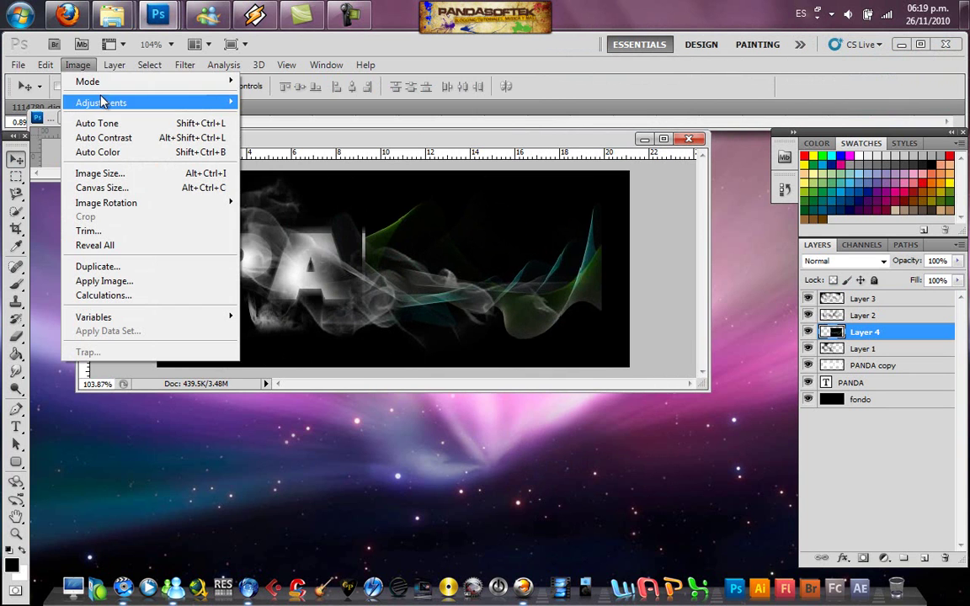
mouse_move(101, 103)
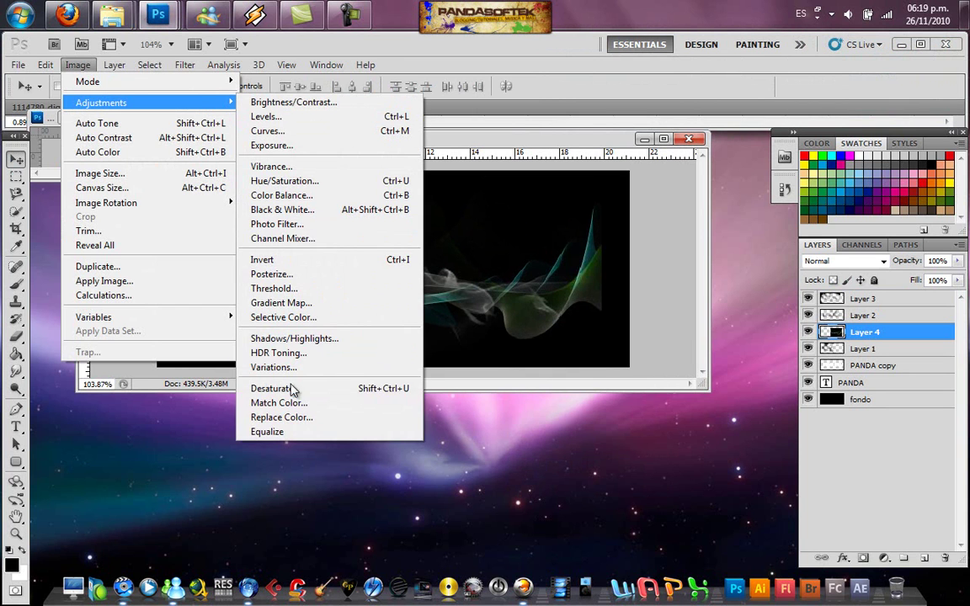
left_click(303, 391)
left_click(19, 338)
mouse_move(460, 242)
left_mouse_down()
mouse_move(496, 225)
mouse_move(432, 227)
mouse_move(505, 331)
mouse_move(577, 339)
mouse_move(522, 270)
mouse_move(438, 240)
mouse_move(345, 257)
mouse_move(545, 286)
left_mouse_up()
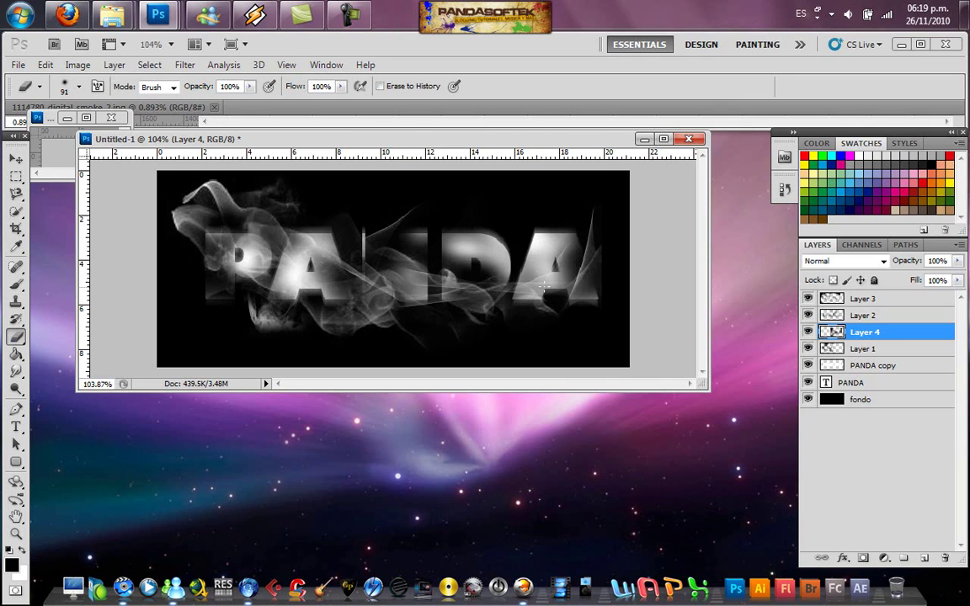
left_click_drag(597, 207, 589, 278)
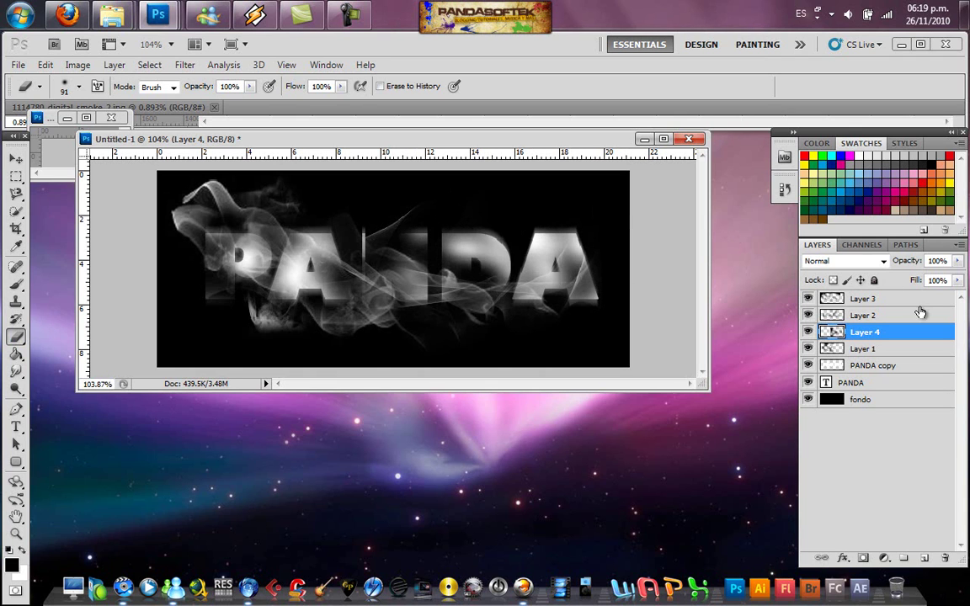
left_click(906, 302)
Undo a trial erase above the P, then apply a transform to the Layer 3 smoke.
left_click_drag(172, 194, 226, 205)
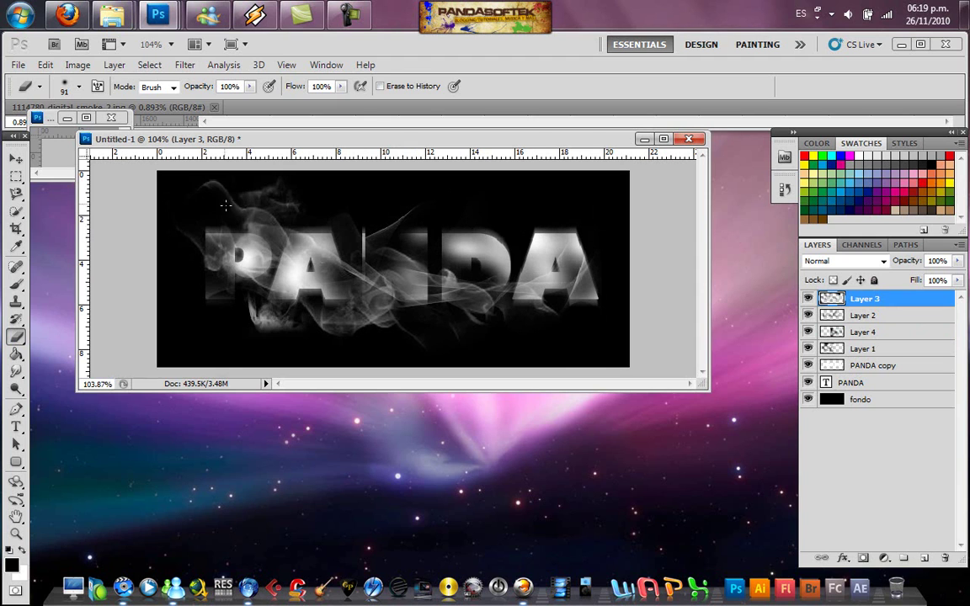
key("ctrl+z")
key("v")
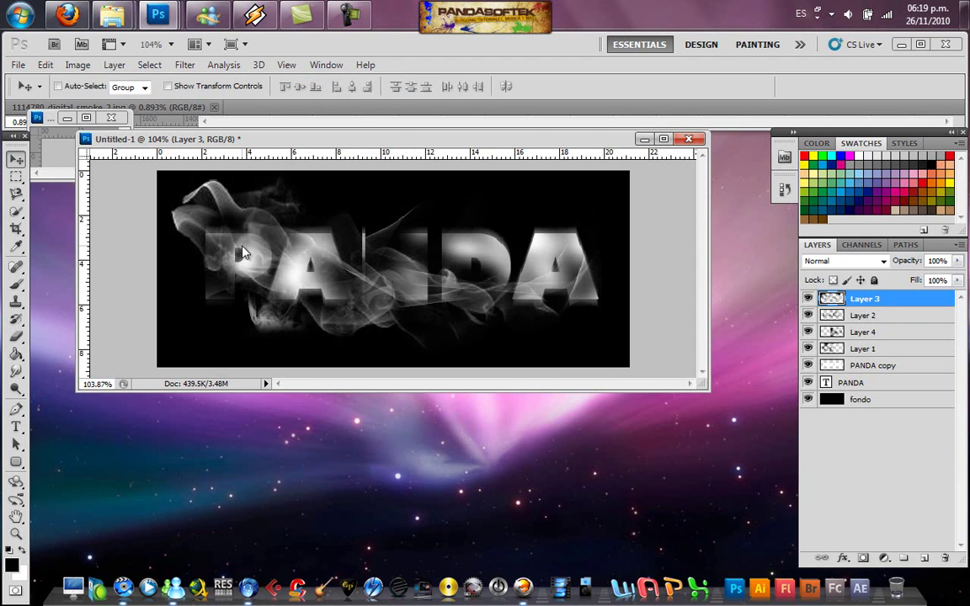
key("ctrl+t")
right_click(371, 260)
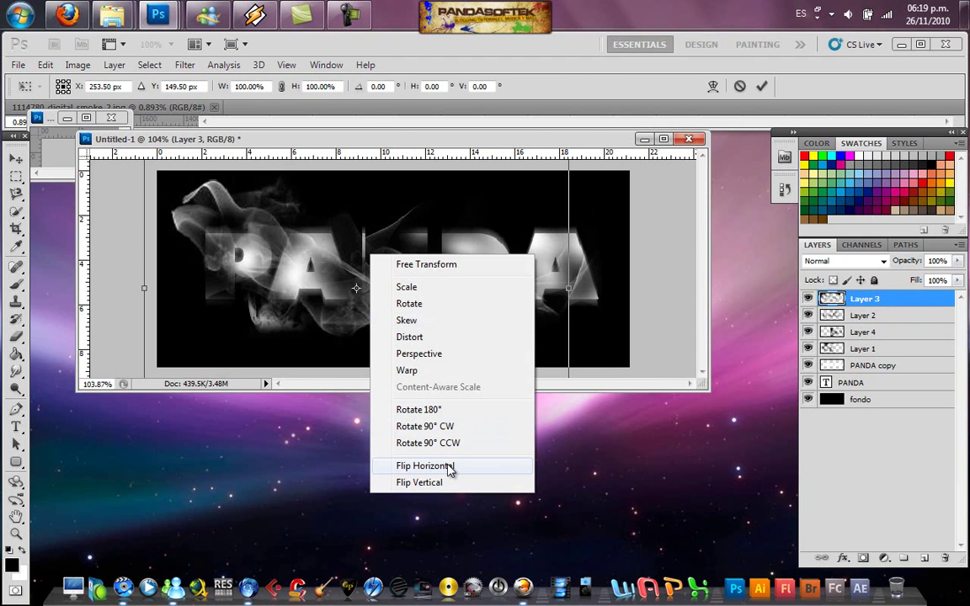
left_click(507, 319)
key("Return")
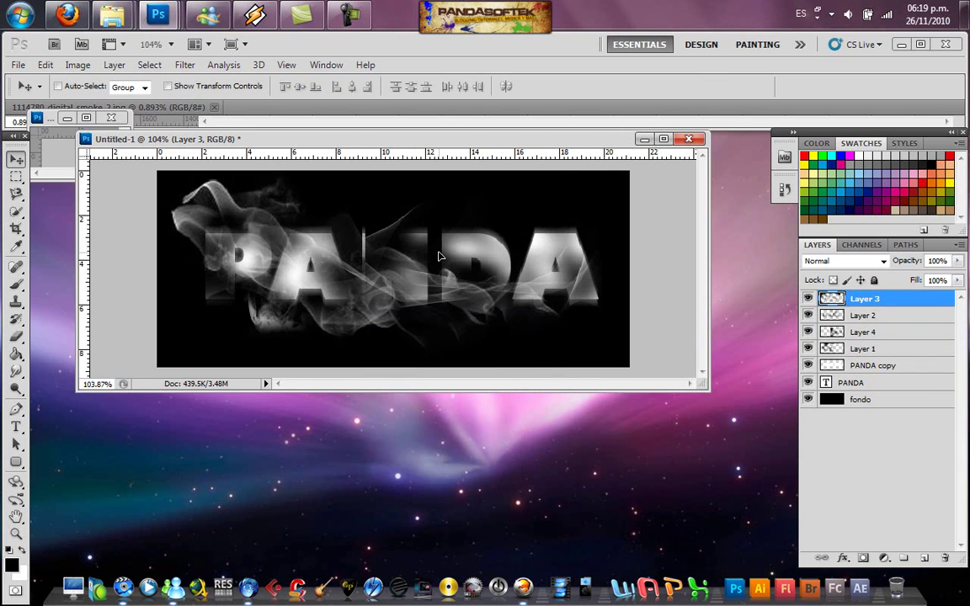
Duplicate the Layer 3 smoke, flip the copy horizontally and shift it right.
key("ctrl+j")
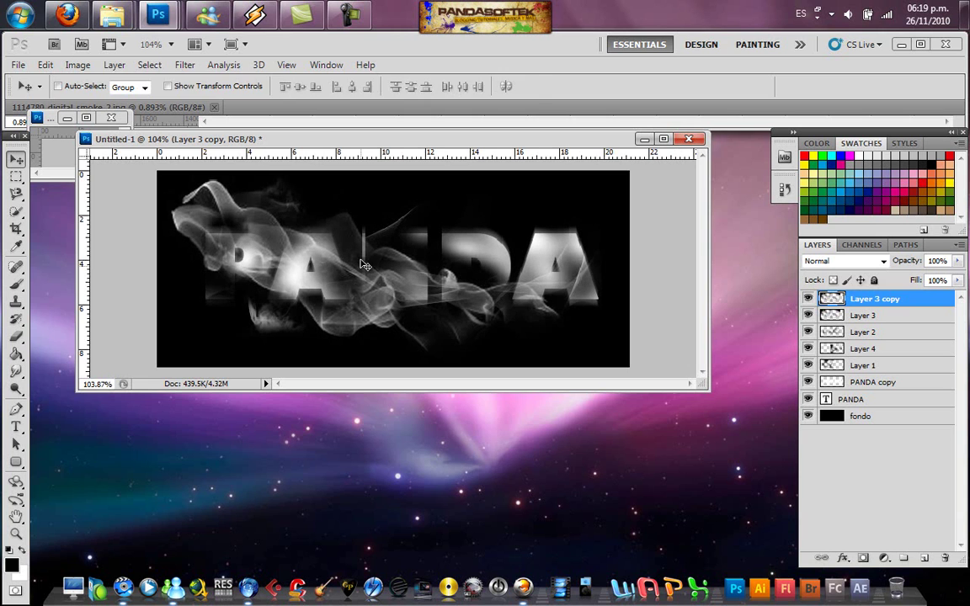
key("t")
key("ctrl+t")
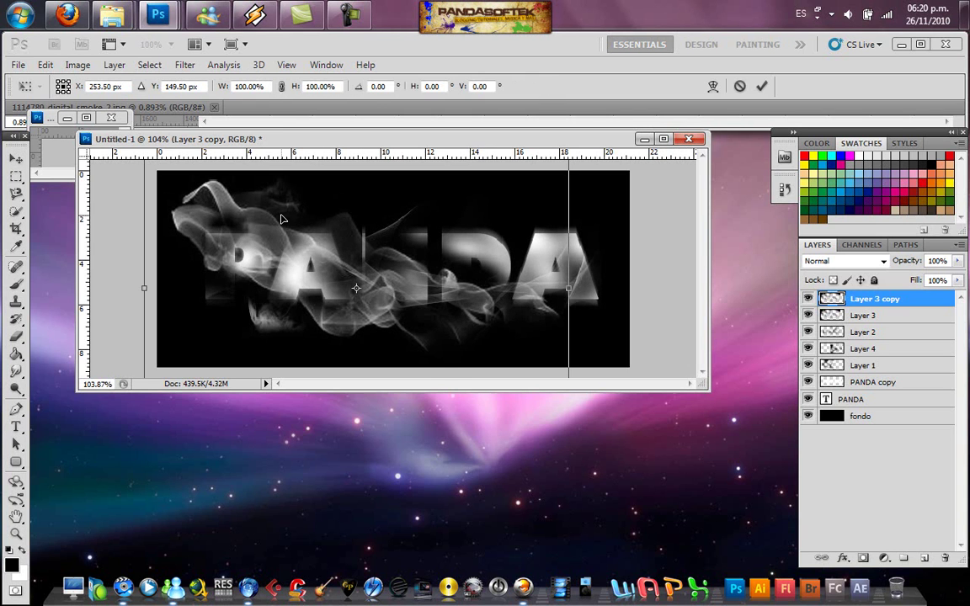
right_click(282, 219)
left_click(368, 427)
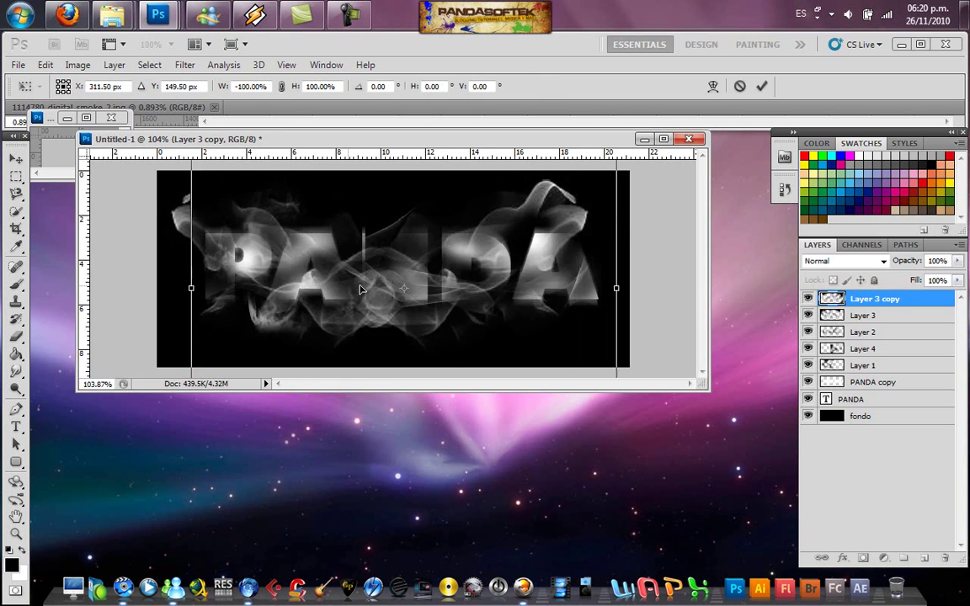
left_click_drag(360, 289, 373, 289)
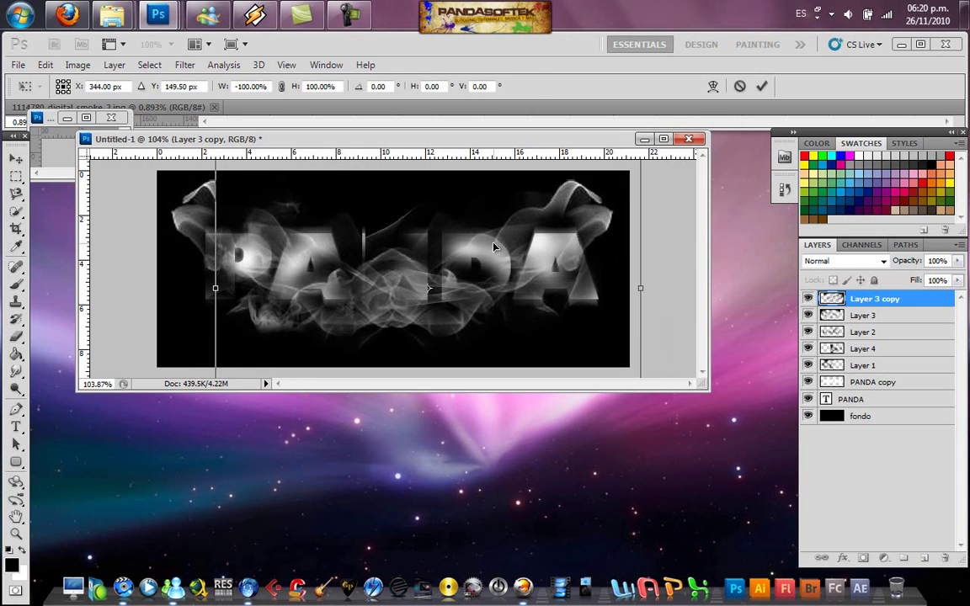
key("Return")
key("t")
Erase stray smoke wisps left of the A and near the bottom-left of the P.
left_click(19, 337)
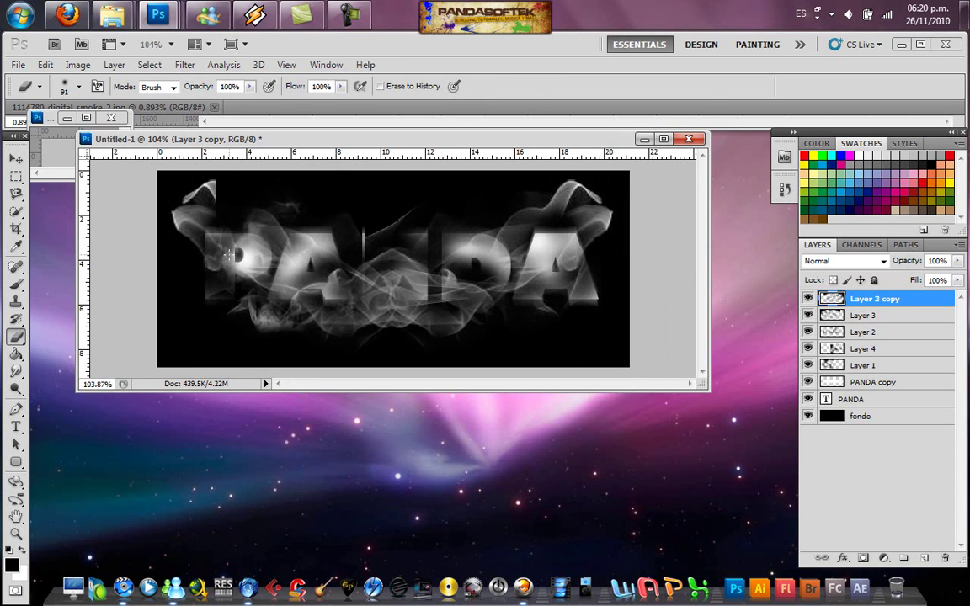
left_click_drag(497, 278, 555, 210)
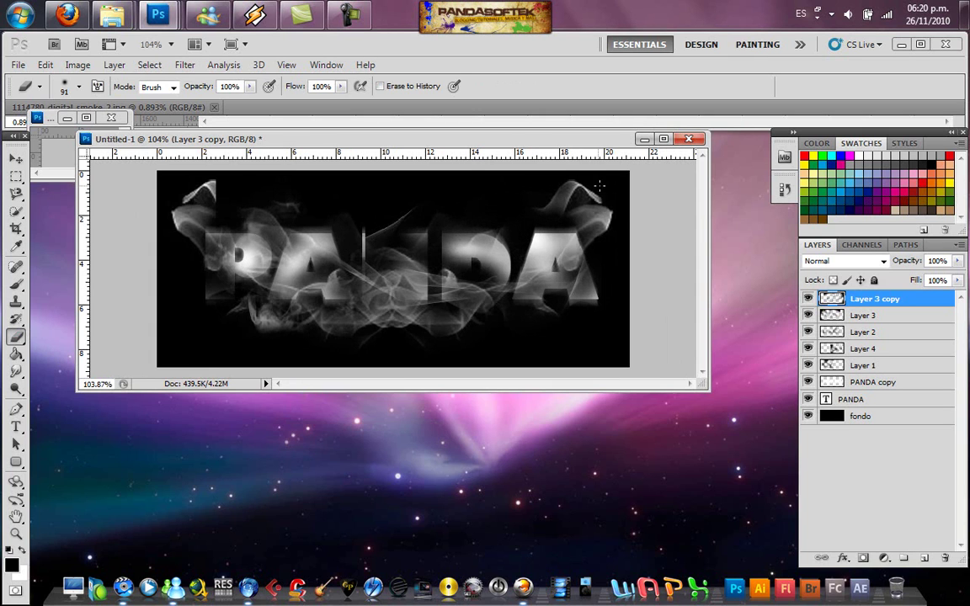
left_click_drag(601, 190, 635, 212)
key("ctrl+z")
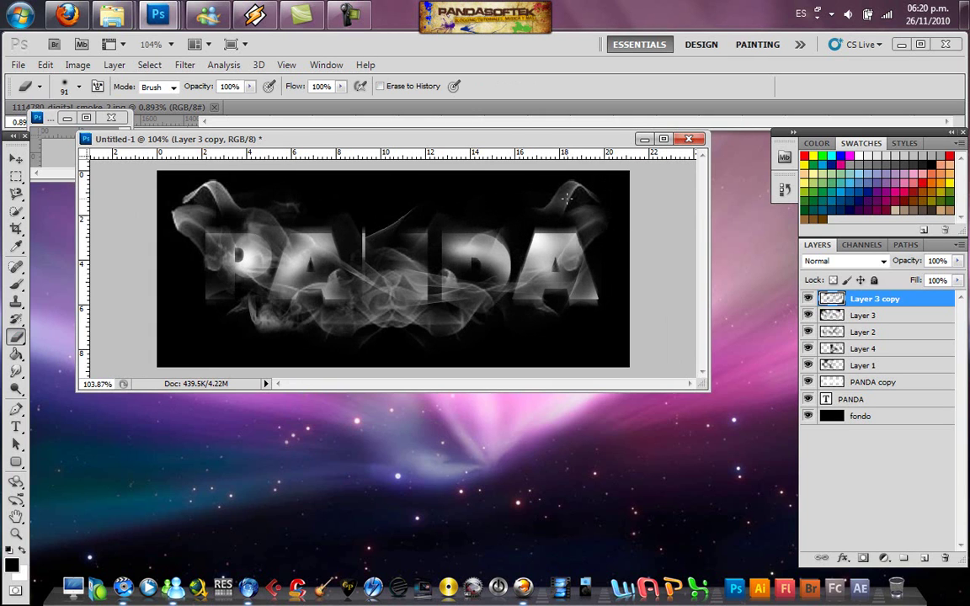
left_click_drag(217, 271, 244, 310)
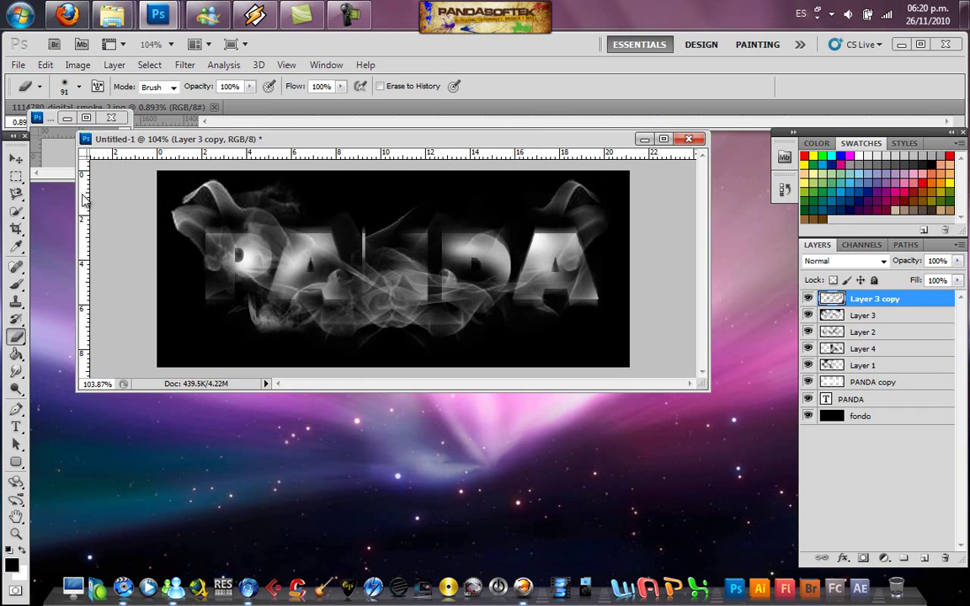
left_click(16, 159)
mouse_move(157, 15)
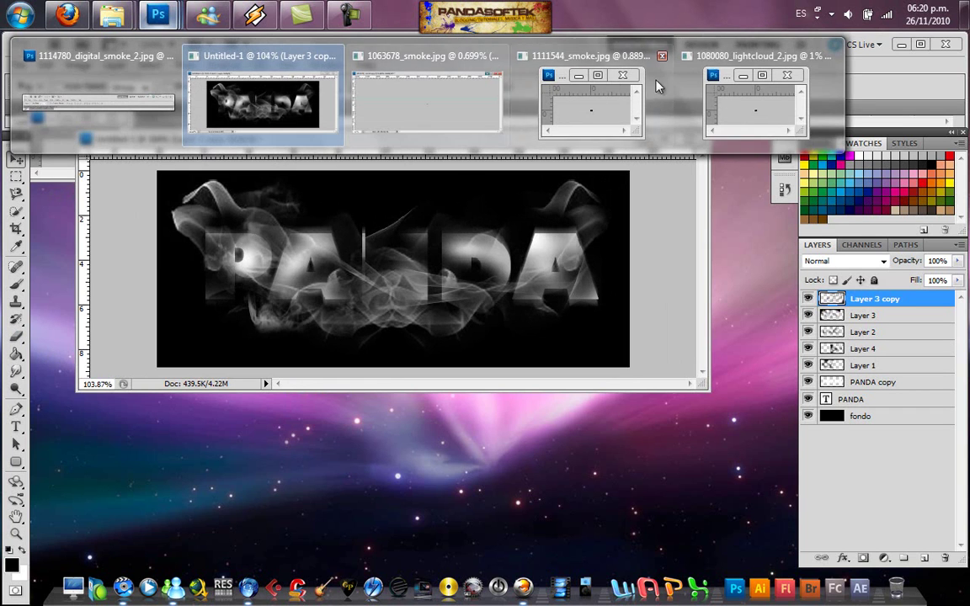
Bring up and enlarge the lightcloud and 1111544_smoke.jpg documents to review them.
left_click(749, 101)
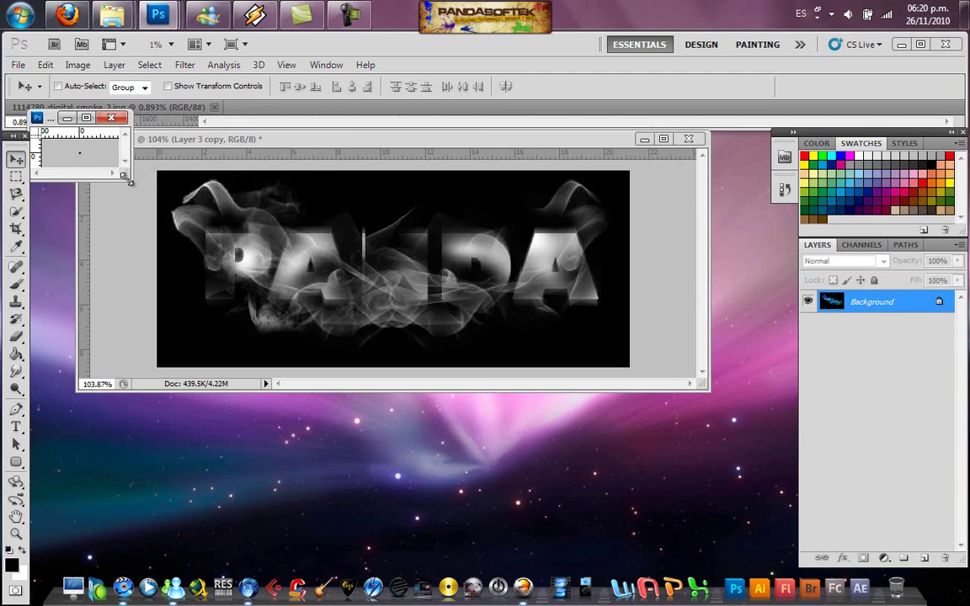
left_click_drag(125, 176, 335, 286)
scroll(176, 244, "up", 5)
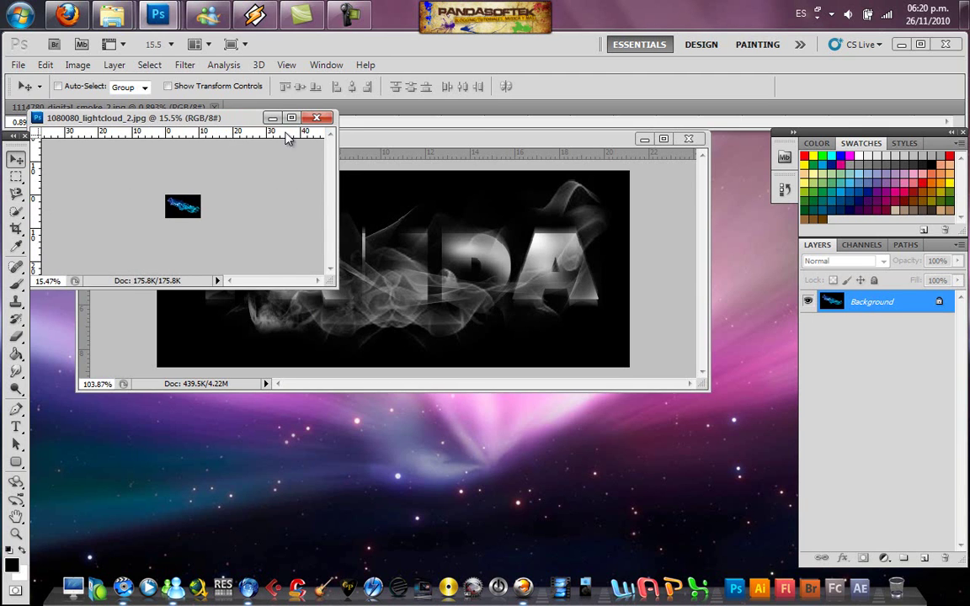
left_click(272, 118)
left_click(758, 98)
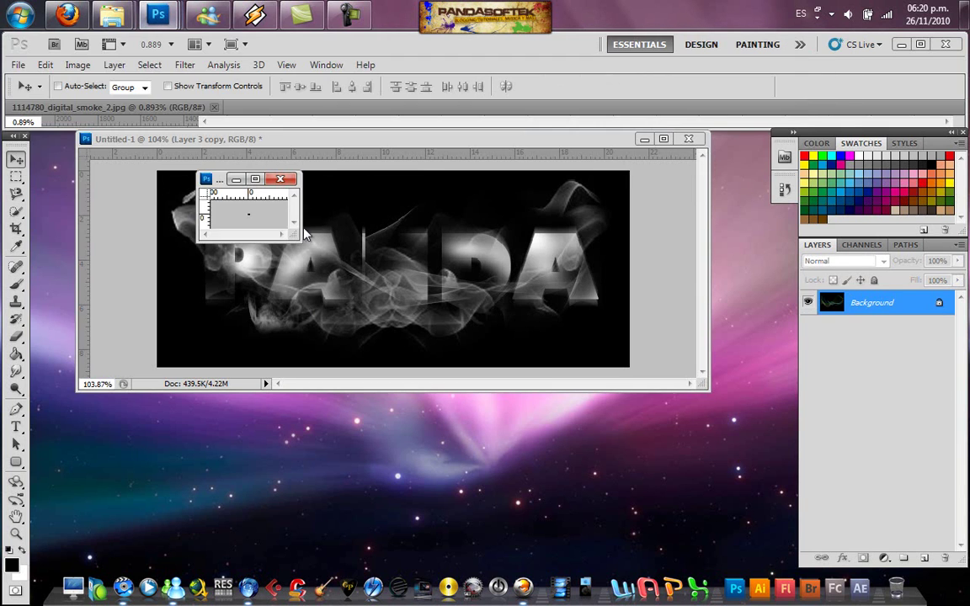
left_click_drag(298, 239, 459, 484)
scroll(364, 386, "up", 3)
scroll(366, 340, "up", 3)
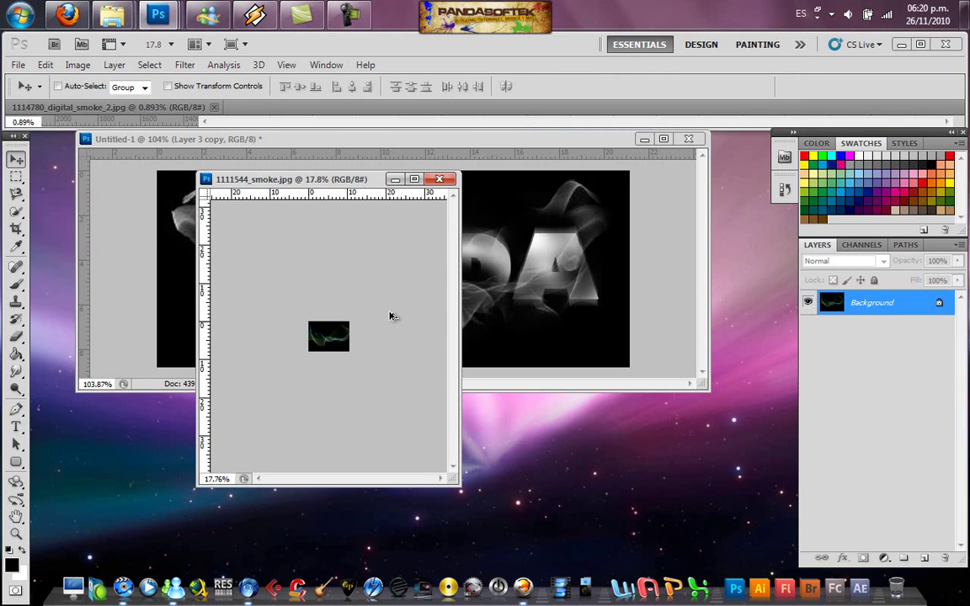
left_click(395, 179)
mouse_move(159, 16)
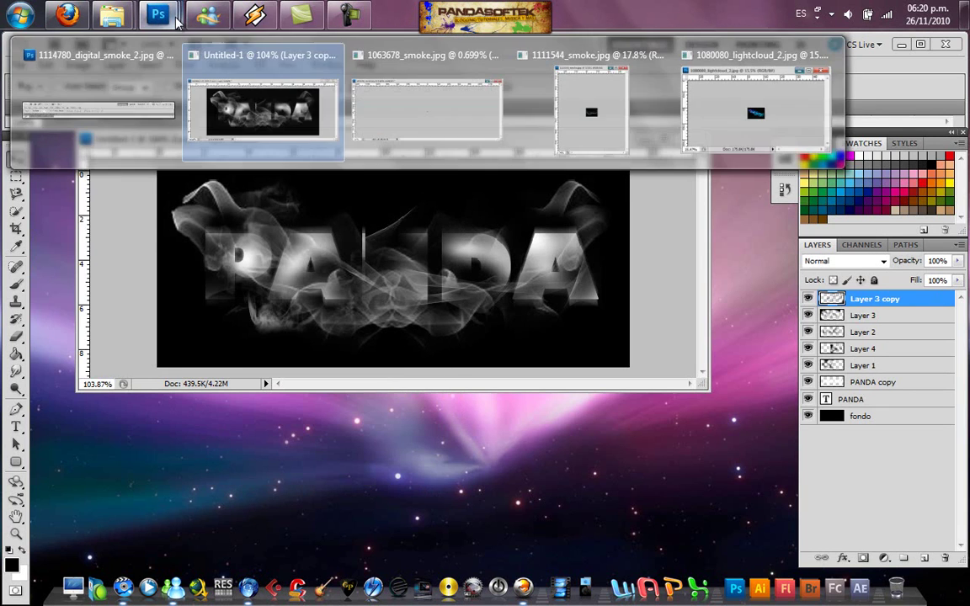
Bring 1063678_smoke.jpg to the front and zoom in to about 50%.
left_click(368, 82)
scroll(383, 378, "up", 2)
scroll(412, 394, "up", 4)
scroll(411, 395, "up", 4)
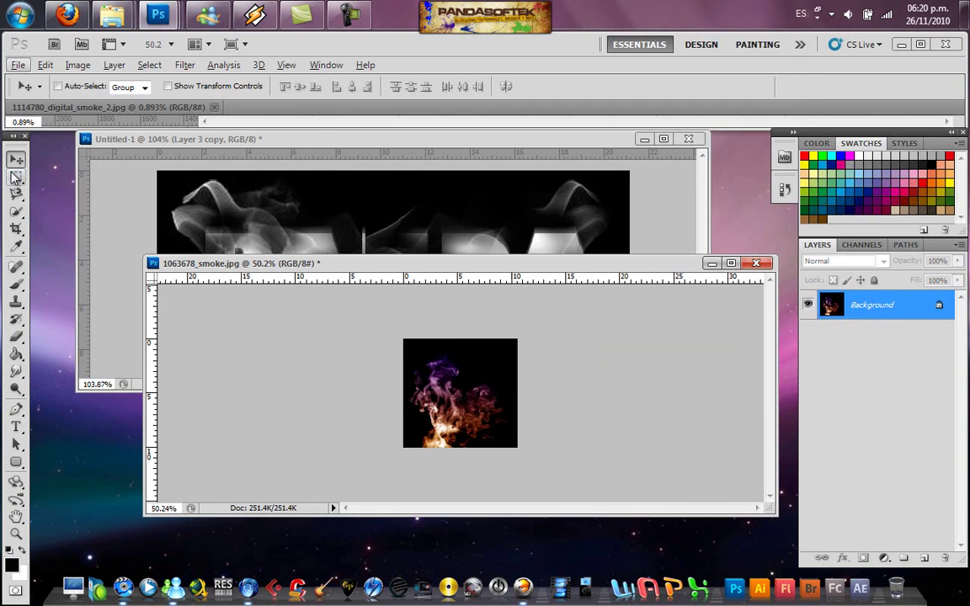
Drag the purple-and-orange smoke into the banner and flip it horizontally.
mouse_move(490, 430)
left_mouse_down()
mouse_move(446, 224)
mouse_move(340, 297)
mouse_move(541, 307)
mouse_move(530, 307)
left_mouse_up()
key("ctrl+t")
right_click(552, 281)
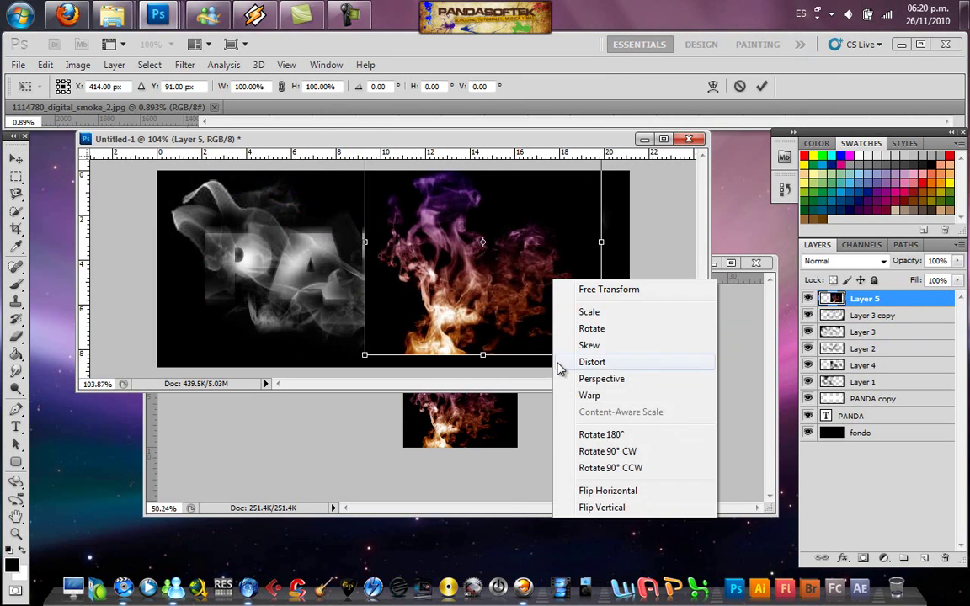
left_click(619, 490)
left_click(78, 65)
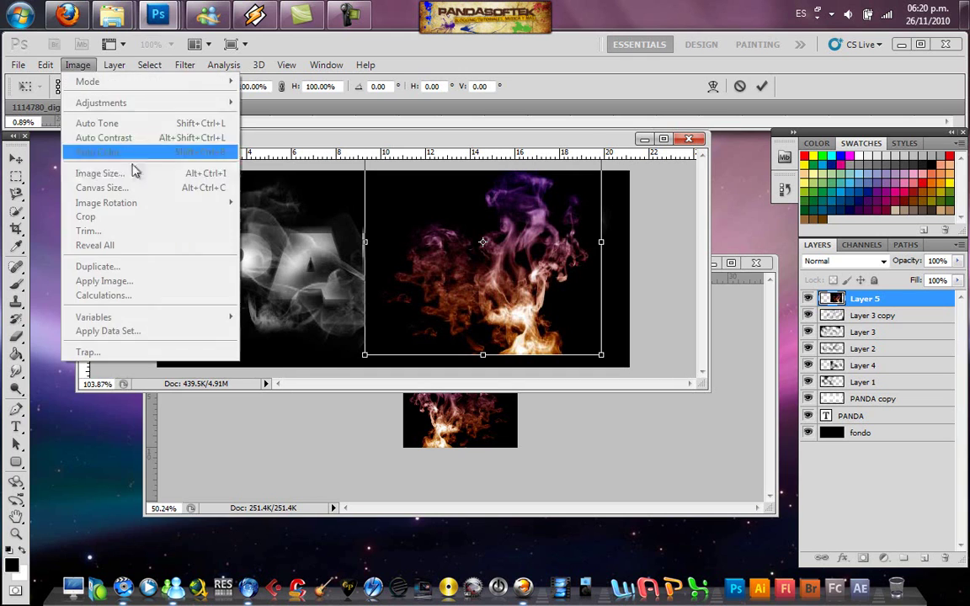
left_click(114, 64)
key("Return")
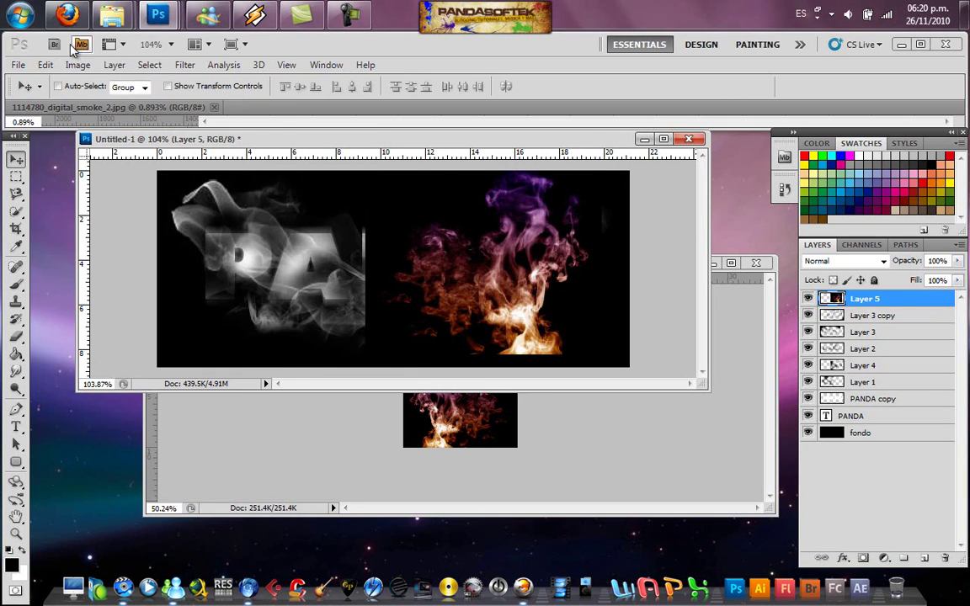
Desaturate the new smoke to grey and erase its hard edge and centre over the letters.
left_click(79, 65)
mouse_move(101, 103)
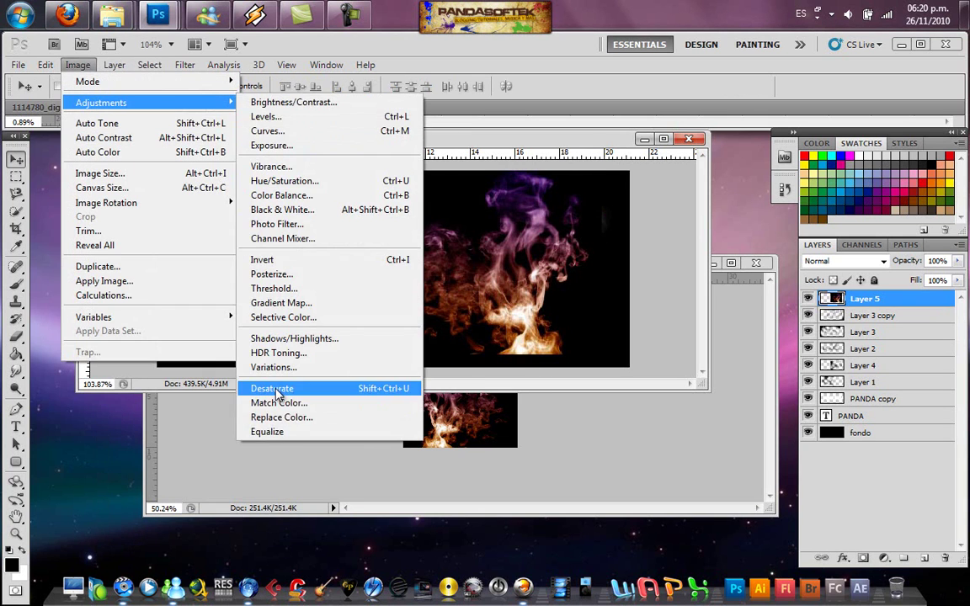
left_click(263, 390)
left_click(16, 335)
mouse_move(366, 312)
left_mouse_down()
mouse_move(368, 245)
mouse_move(442, 198)
mouse_move(454, 253)
mouse_move(518, 202)
mouse_move(597, 278)
mouse_move(505, 253)
mouse_move(471, 274)
mouse_move(514, 235)
mouse_move(562, 348)
mouse_move(407, 357)
left_mouse_up()
mouse_move(574, 353)
left_mouse_down()
mouse_move(421, 244)
mouse_move(443, 221)
mouse_move(381, 267)
left_mouse_up()
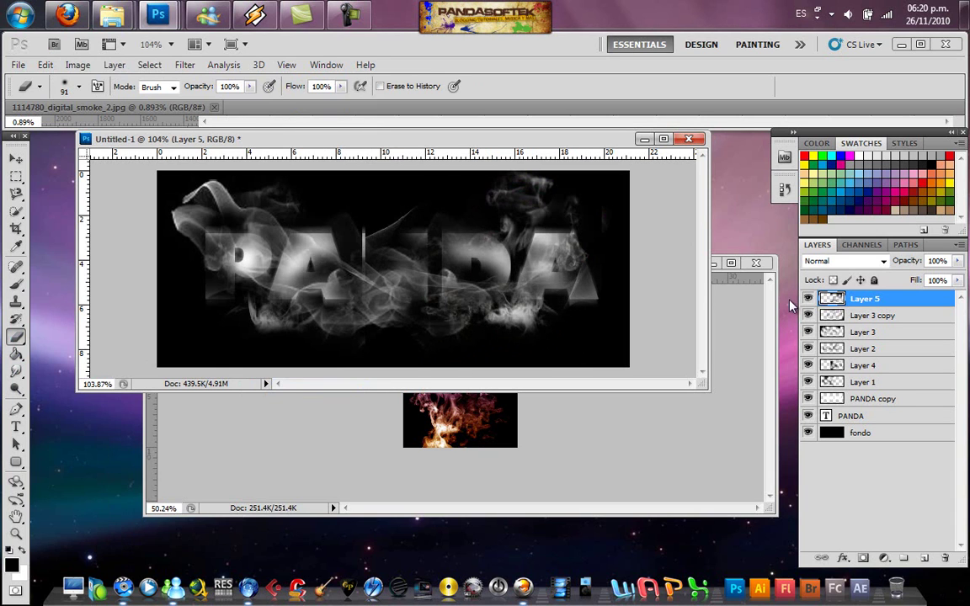
On Layer 4, erase smoke across the middle of PANDA around the N and D.
left_click(873, 315)
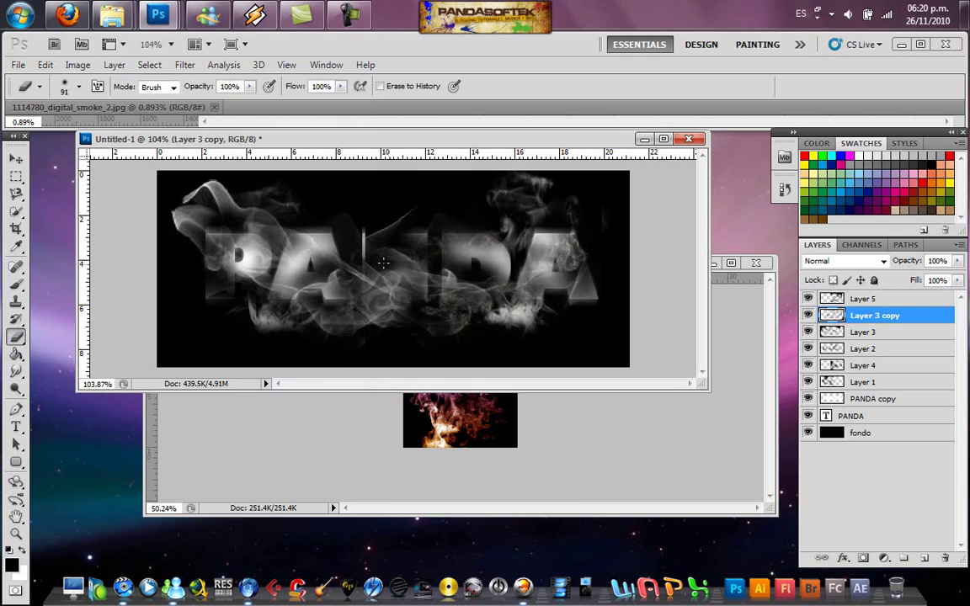
left_click(862, 333)
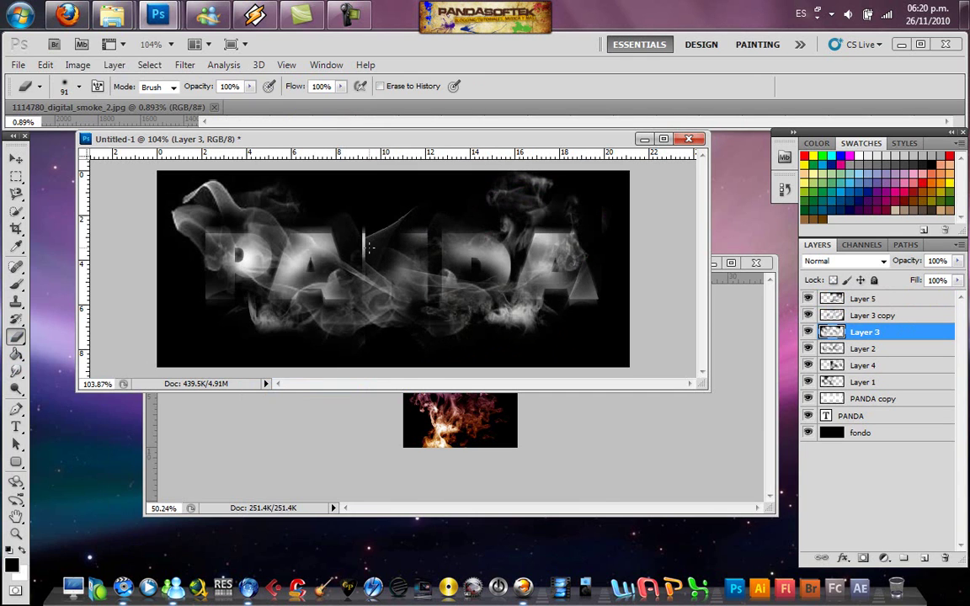
left_click(851, 365)
left_click(867, 350)
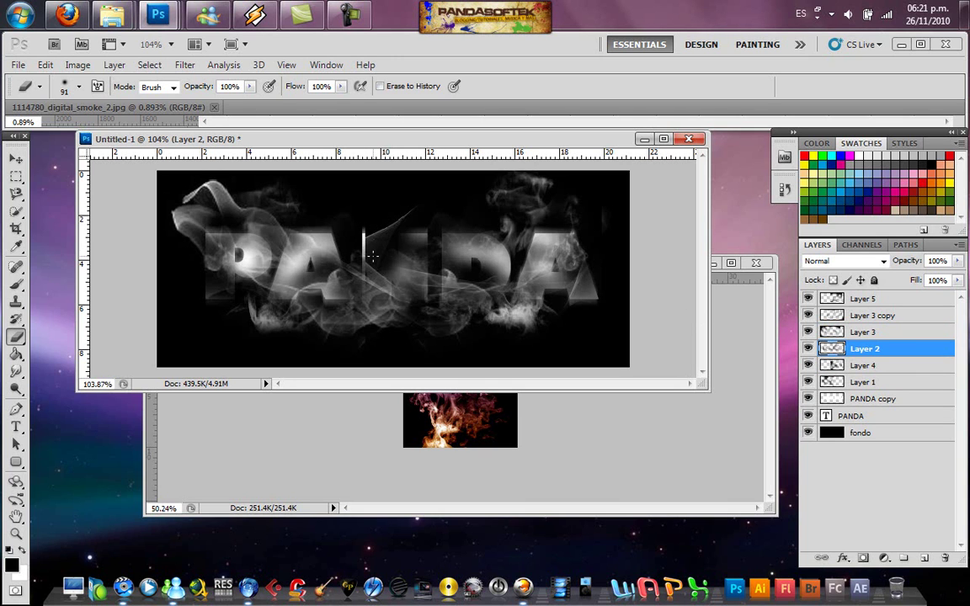
left_click(865, 364)
mouse_move(346, 253)
left_mouse_down()
mouse_move(342, 219)
mouse_move(345, 244)
mouse_move(367, 206)
left_mouse_up()
left_click_drag(417, 244, 395, 289)
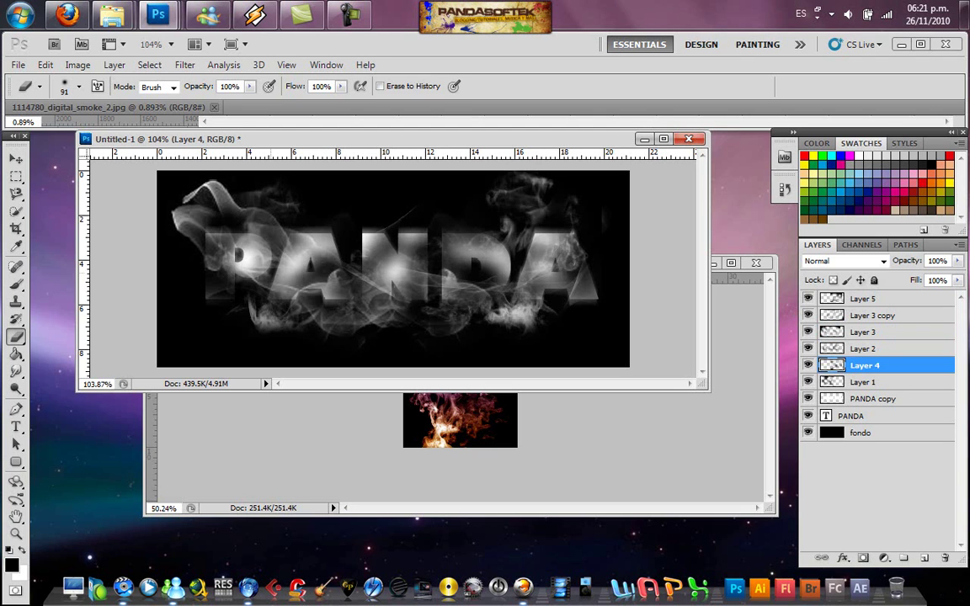
left_click_drag(466, 276, 499, 264)
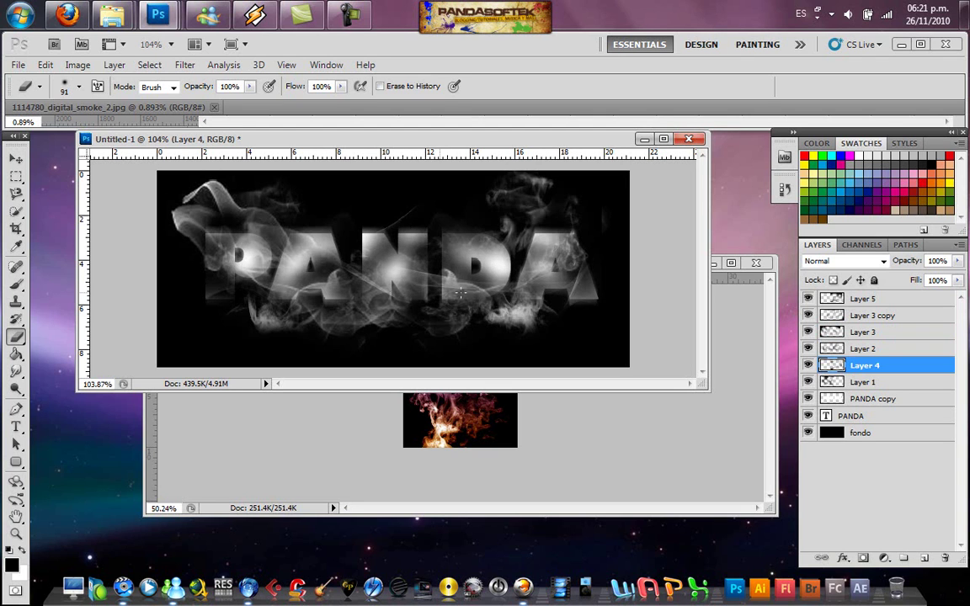
Duplicate Layer 5 by dragging it onto the New Layer button.
left_click(863, 348)
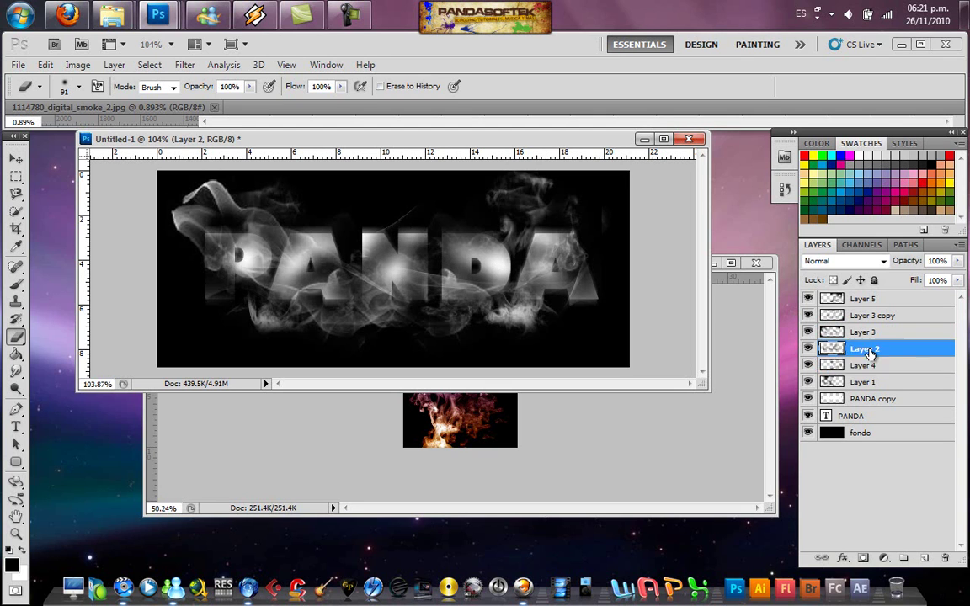
left_click(865, 300)
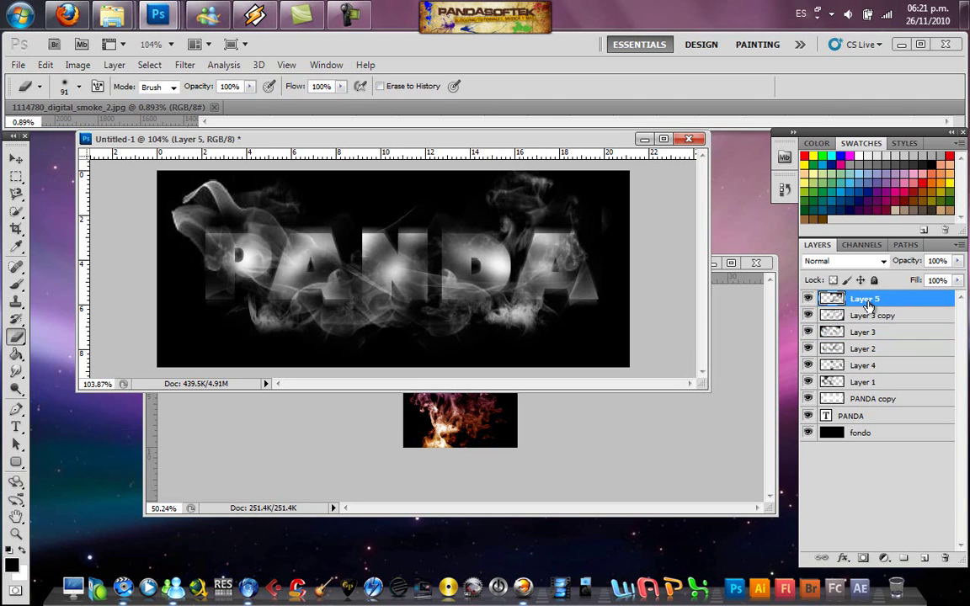
left_click_drag(867, 300, 924, 558)
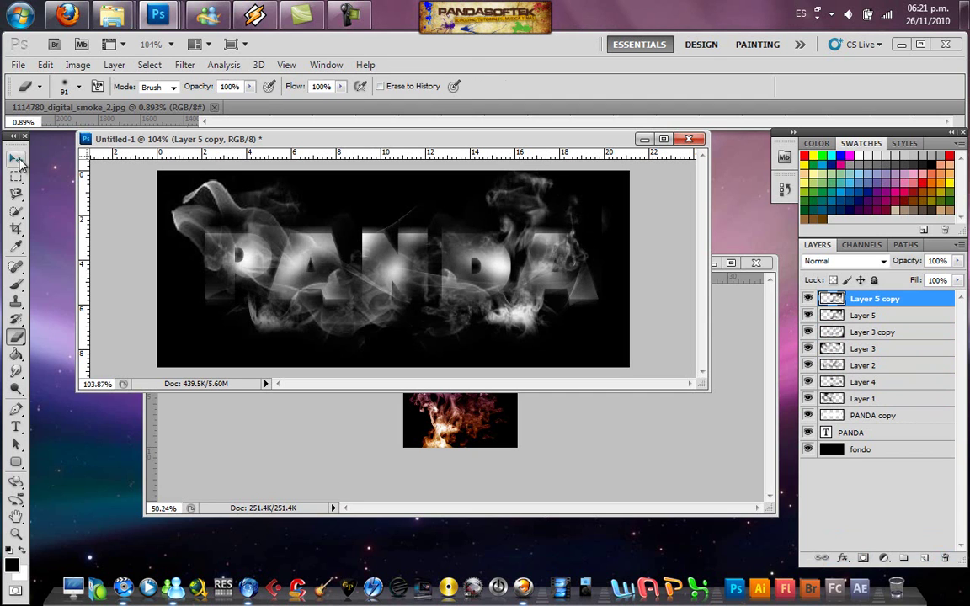
Move Layer 5 copy, erase smoke below the N, then duplicate and reposition it as Layer 5 copy 2.
key("v")
mouse_move(244, 250)
left_mouse_down()
mouse_move(253, 243)
mouse_move(304, 286)
mouse_move(267, 253)
left_mouse_up()
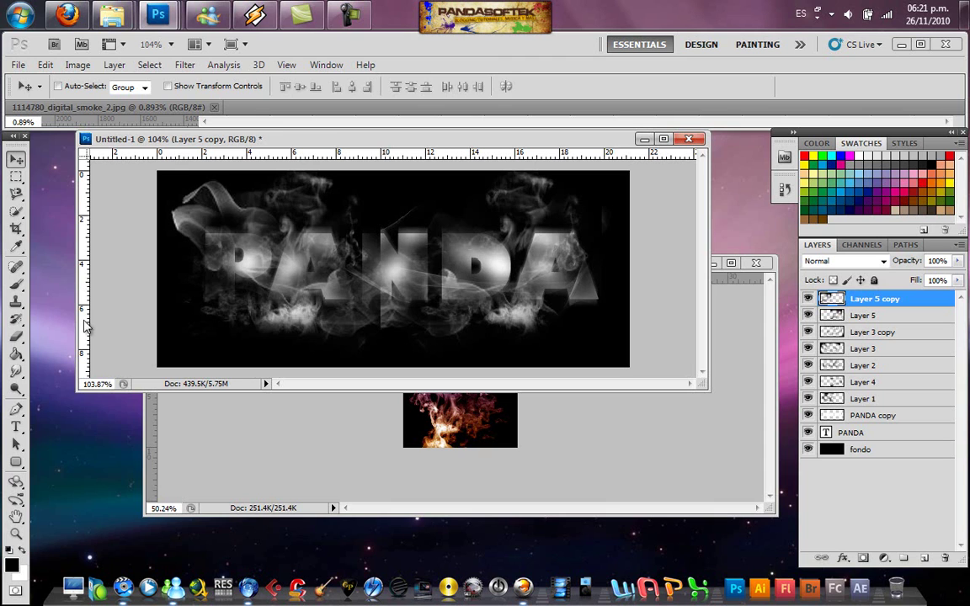
left_click(16, 336)
left_click_drag(399, 273, 362, 316)
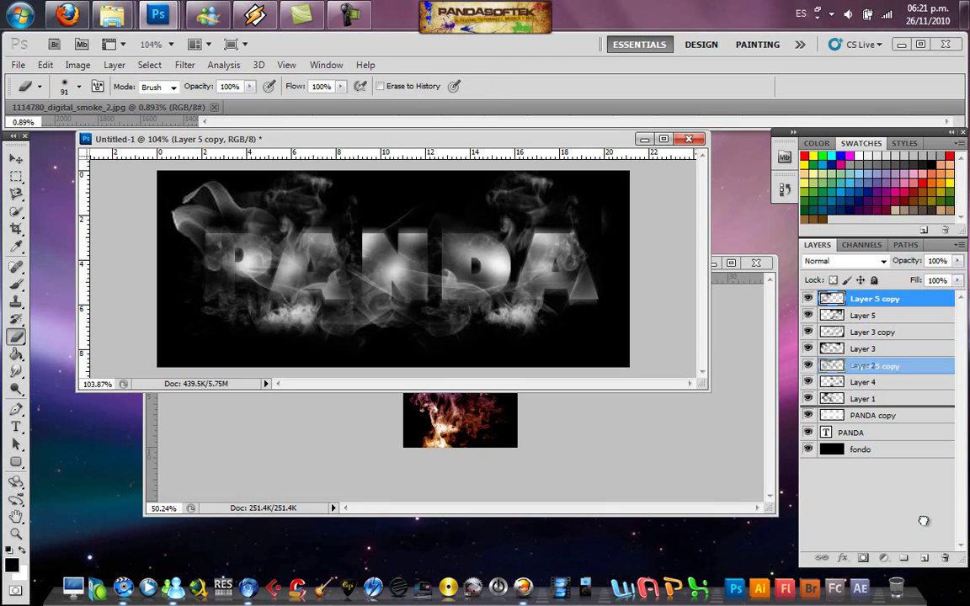
left_click_drag(888, 300, 924, 558)
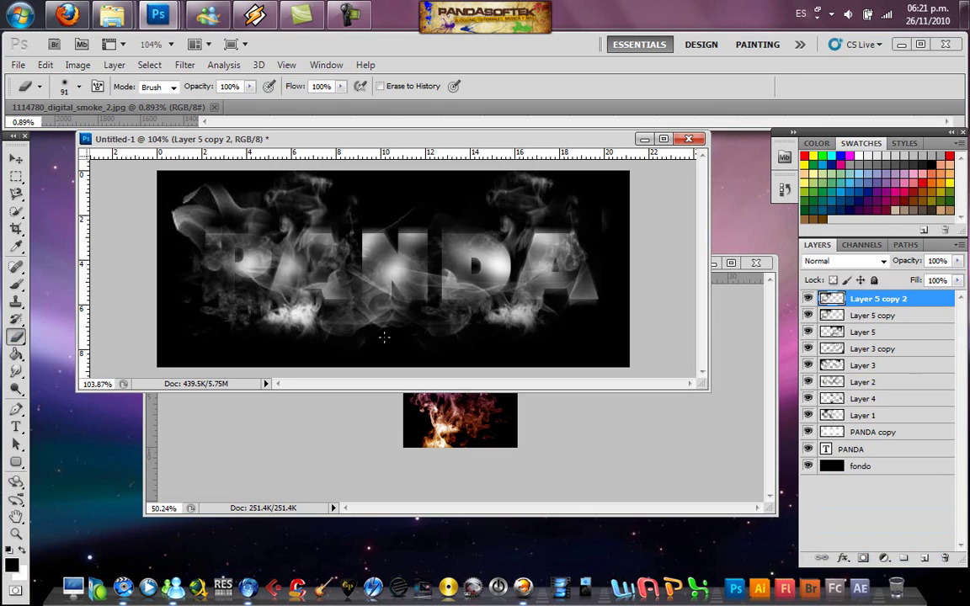
left_click(16, 158)
mouse_move(227, 242)
left_mouse_down()
mouse_move(415, 227)
mouse_move(422, 247)
left_mouse_up()
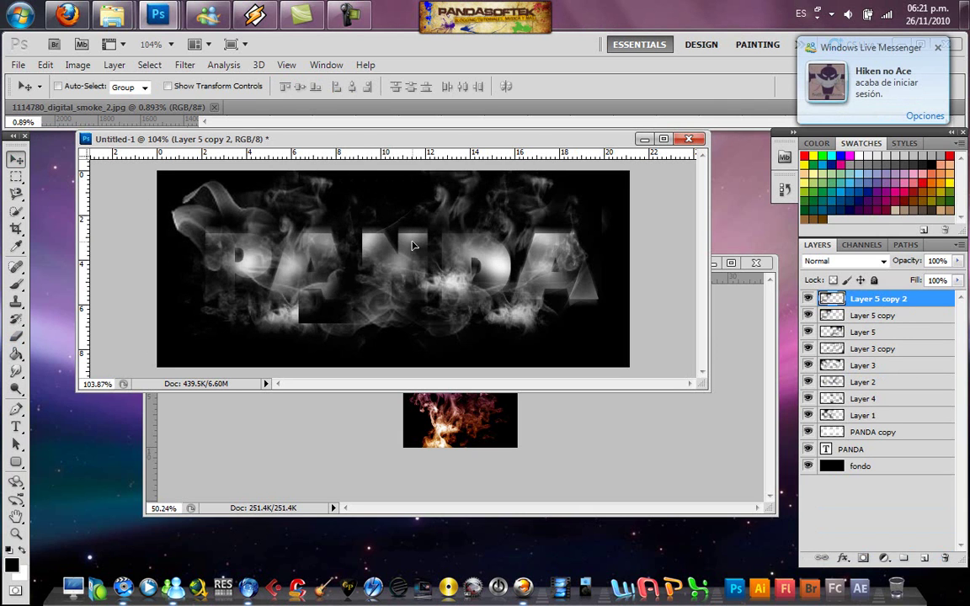
Rotate Layer 5 copy 2 through four 90° clockwise turns and shift it left.
key("ctrl+t")
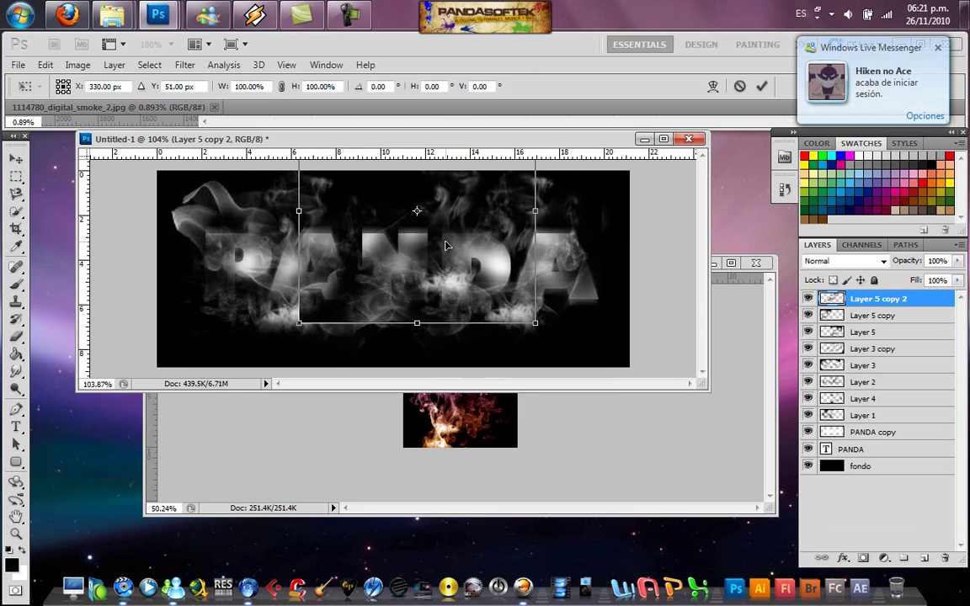
right_click(445, 243)
left_click(520, 417)
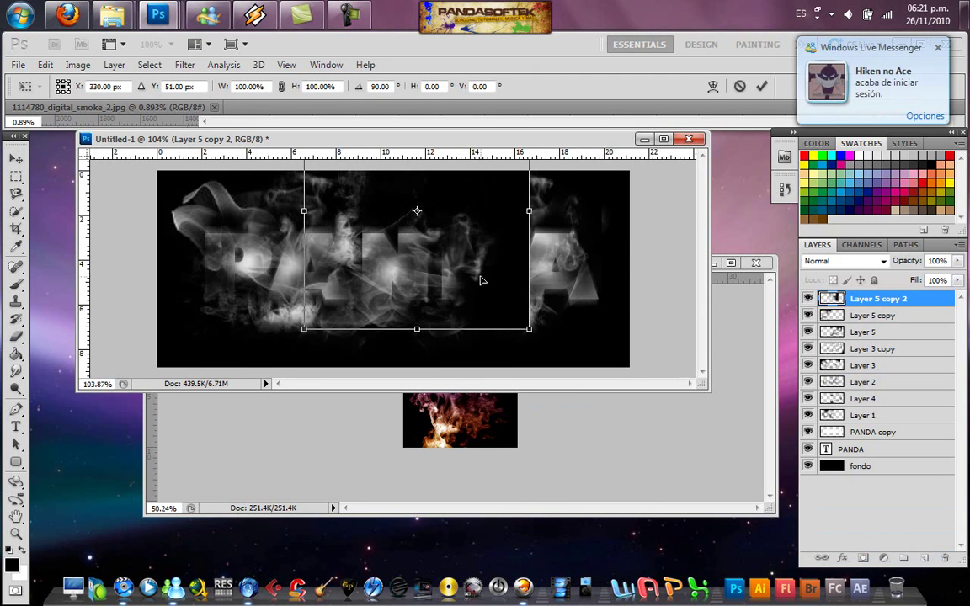
right_click(481, 270)
left_click(539, 447)
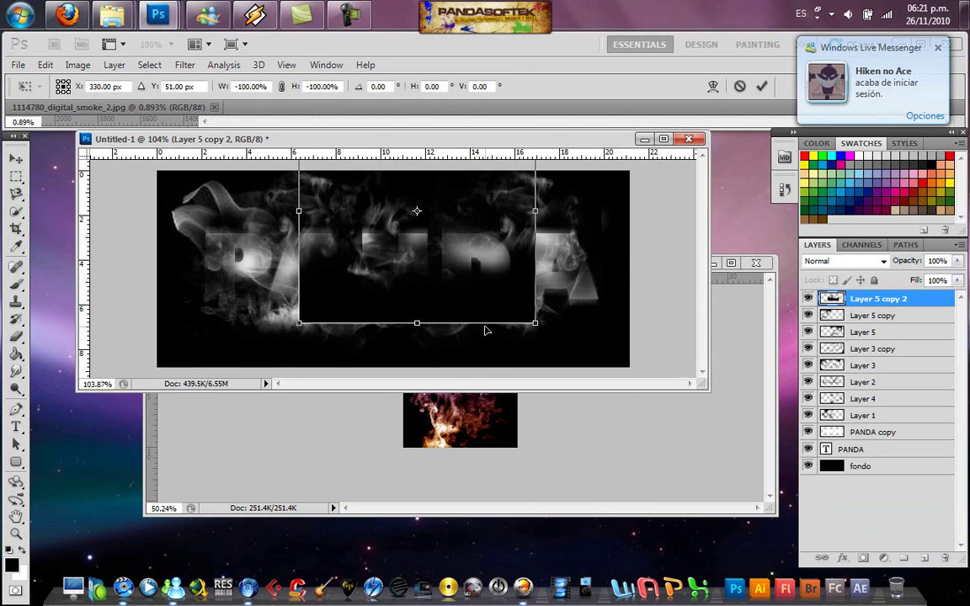
right_click(470, 272)
left_click(527, 443)
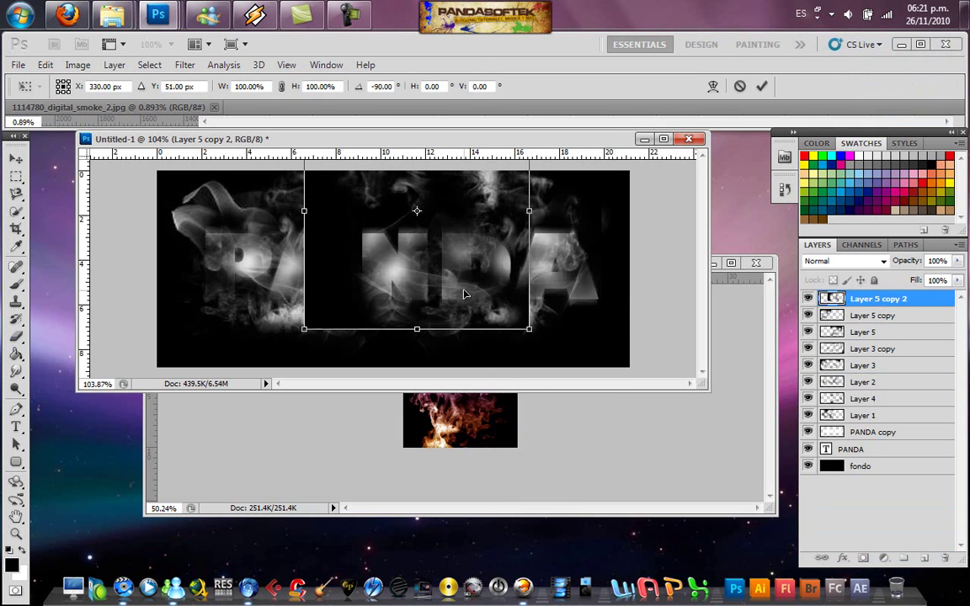
right_click(465, 289)
left_click(520, 460)
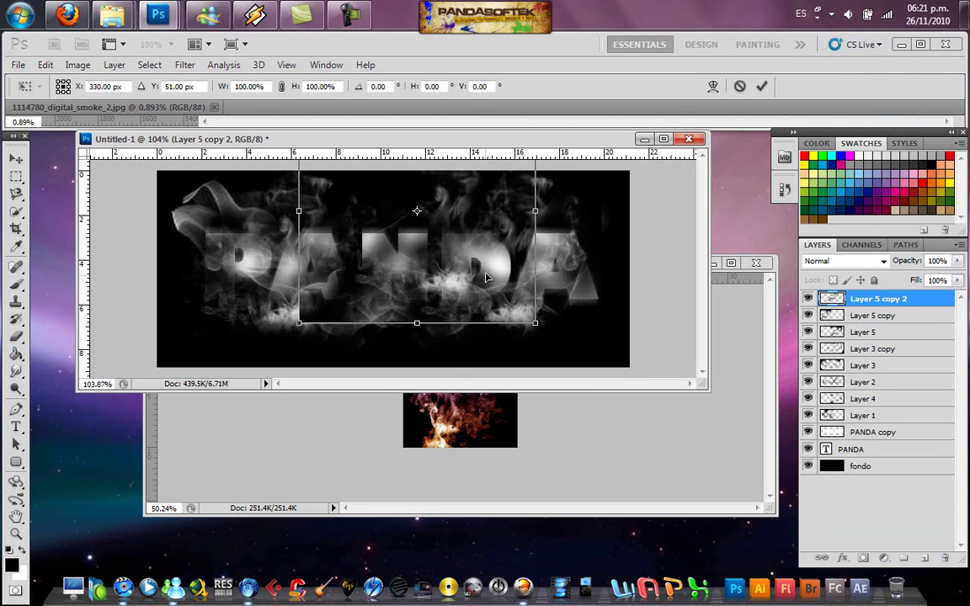
key("Return")
left_click_drag(487, 274, 426, 267)
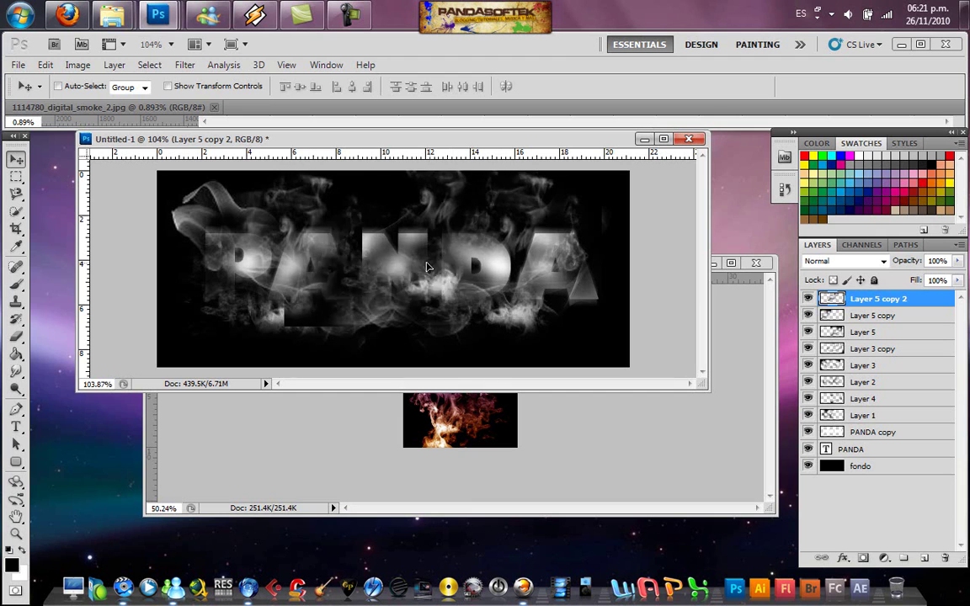
left_click(16, 335)
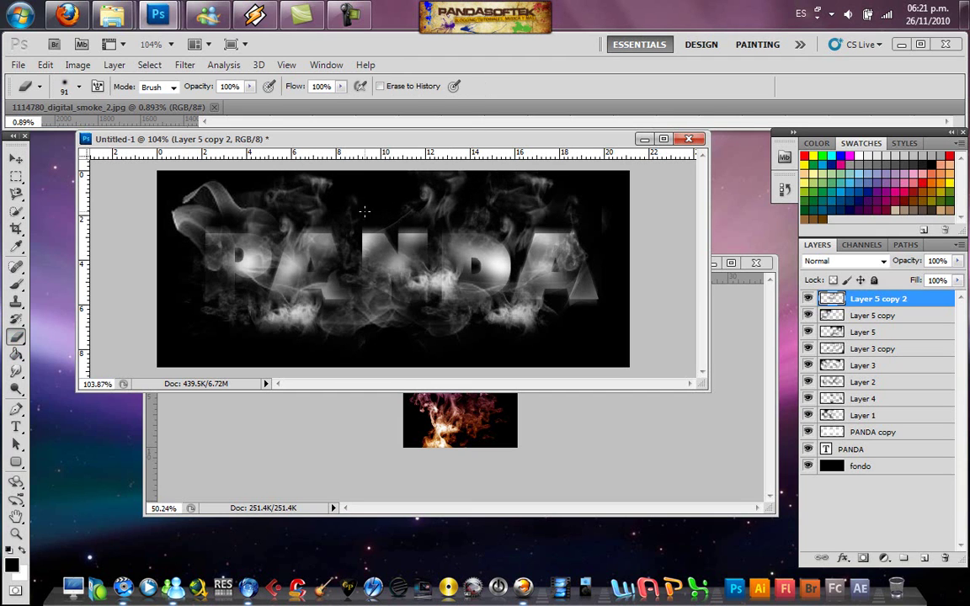
Rasterize the PANDA text layer and set its opacity to 85%.
left_click(890, 451)
right_click(863, 455)
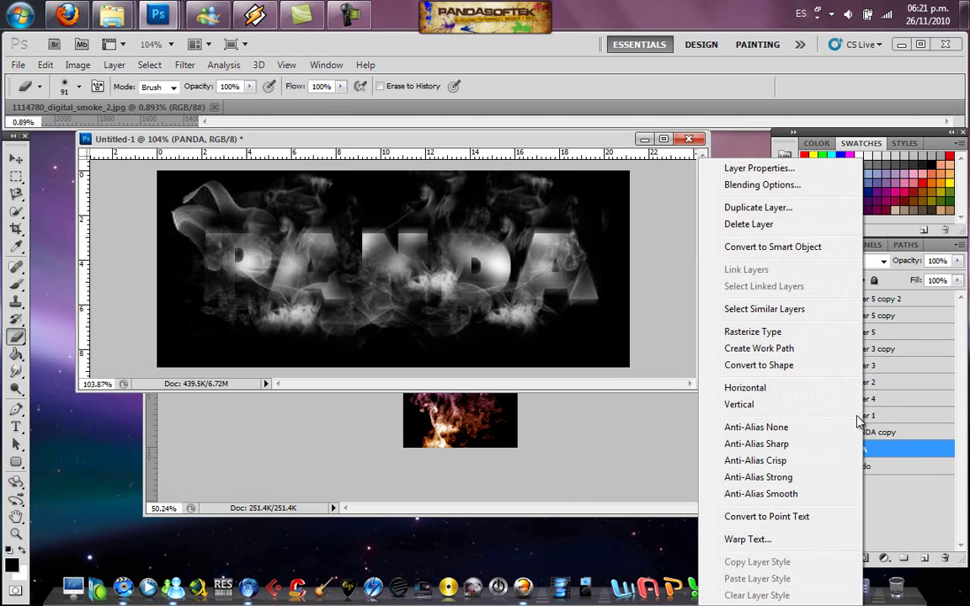
left_click(768, 339)
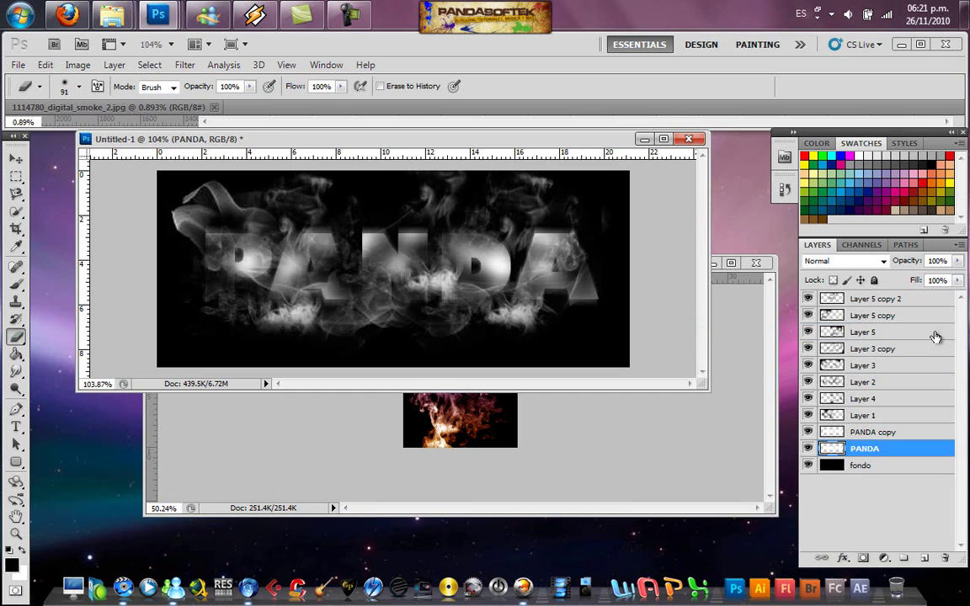
mouse_move(958, 261)
left_mouse_down()
mouse_move(927, 282)
mouse_move(941, 282)
left_mouse_up()
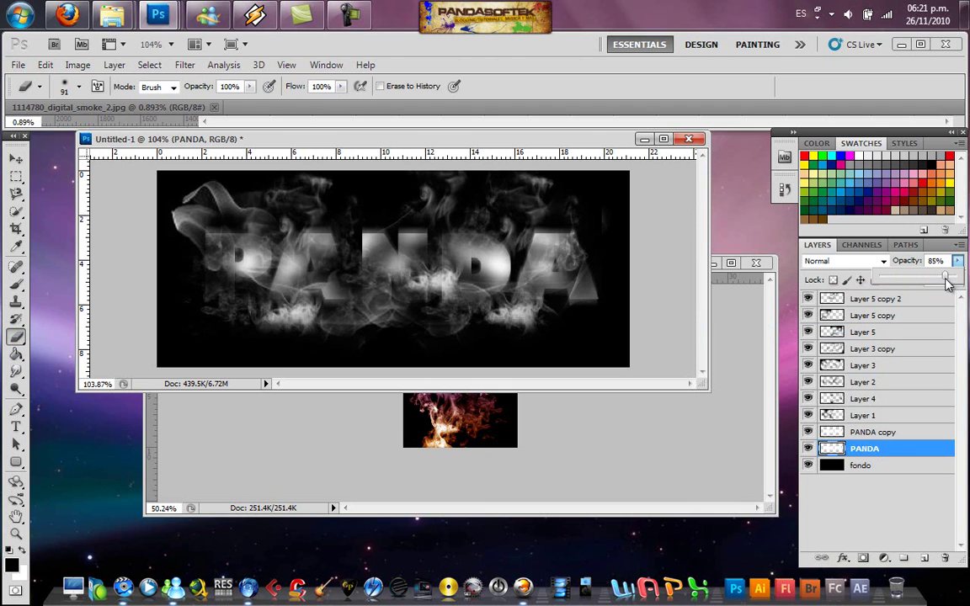
left_click(842, 480)
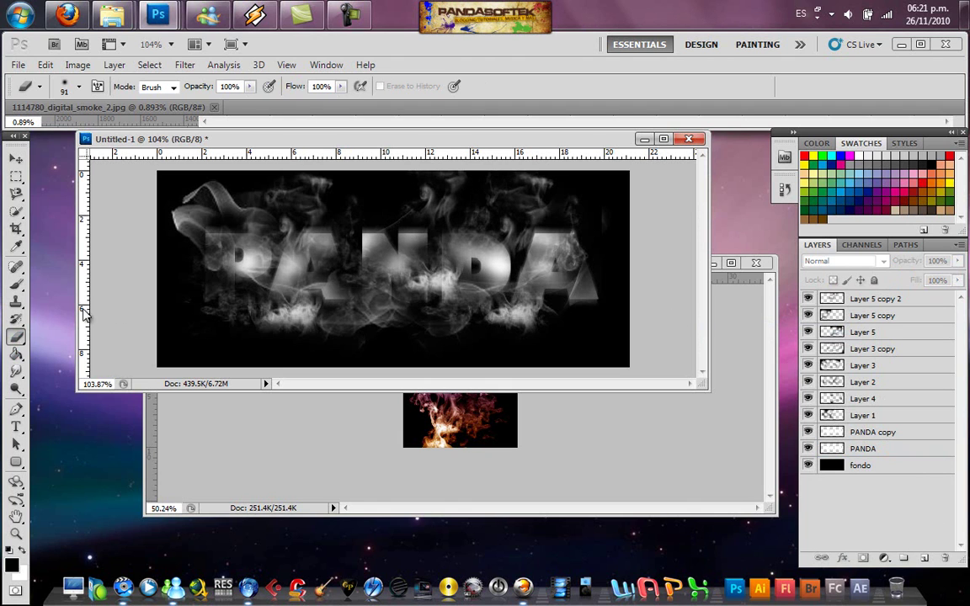
Make PANDA copy 2 and PANDA copy 3, placing copy 3 just under Layer 1.
left_click(859, 432)
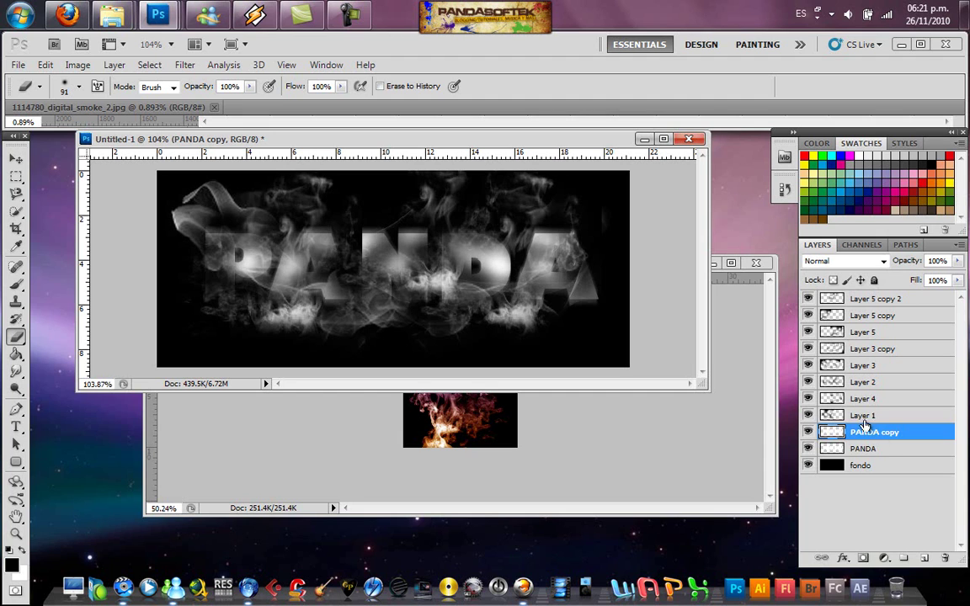
left_click_drag(842, 432, 925, 558)
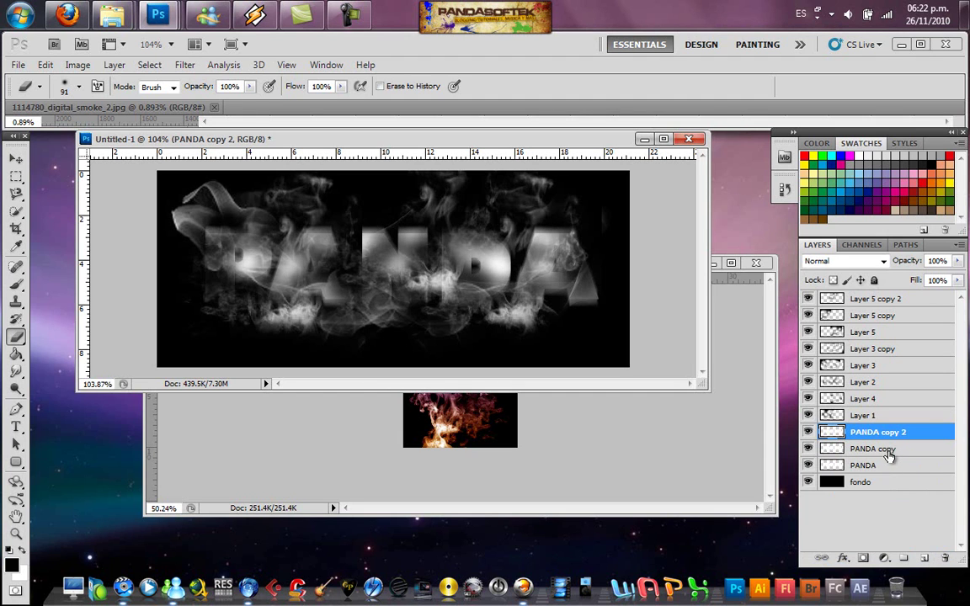
key("ctrl+z")
left_click_drag(867, 450, 924, 557)
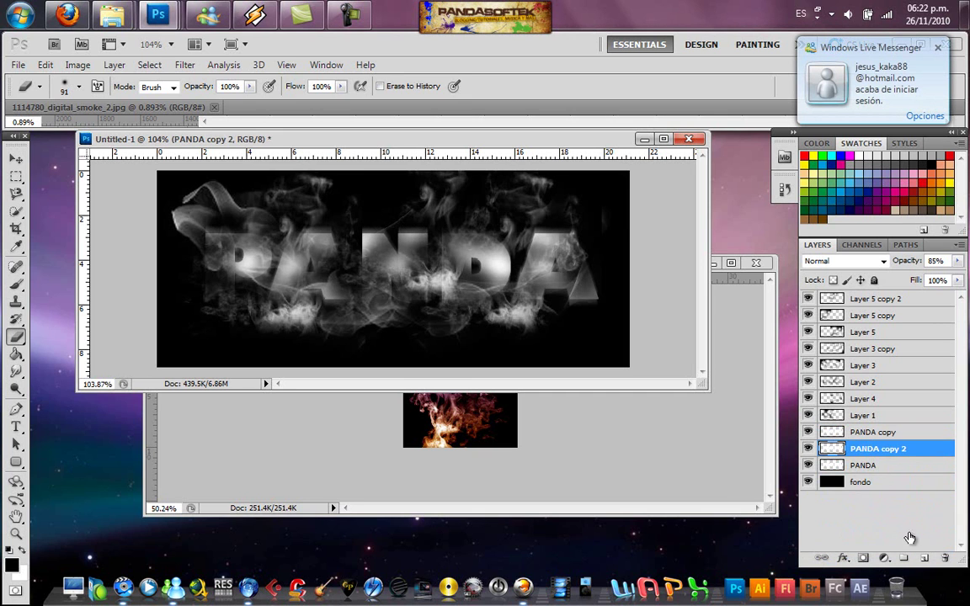
left_click_drag(879, 469, 924, 558)
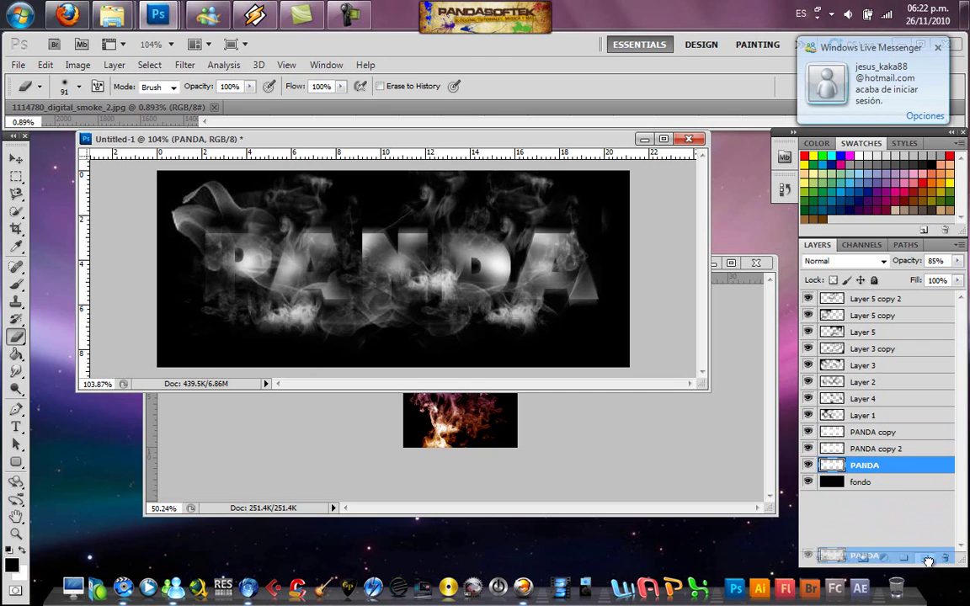
left_click_drag(880, 465, 878, 432)
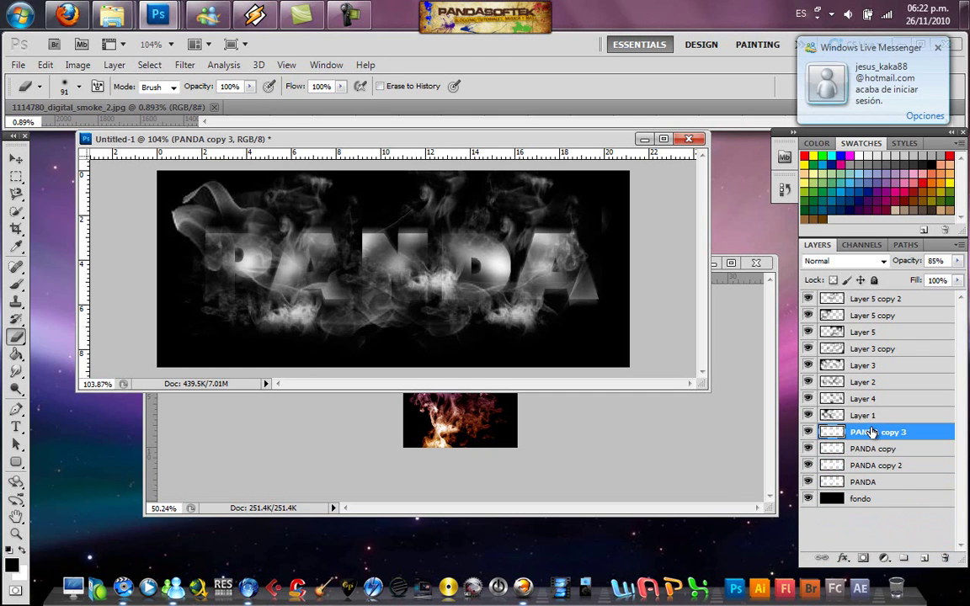
Smudge the lower-right edge of the A on PANDA copy 3 at 61% strength.
key("r")
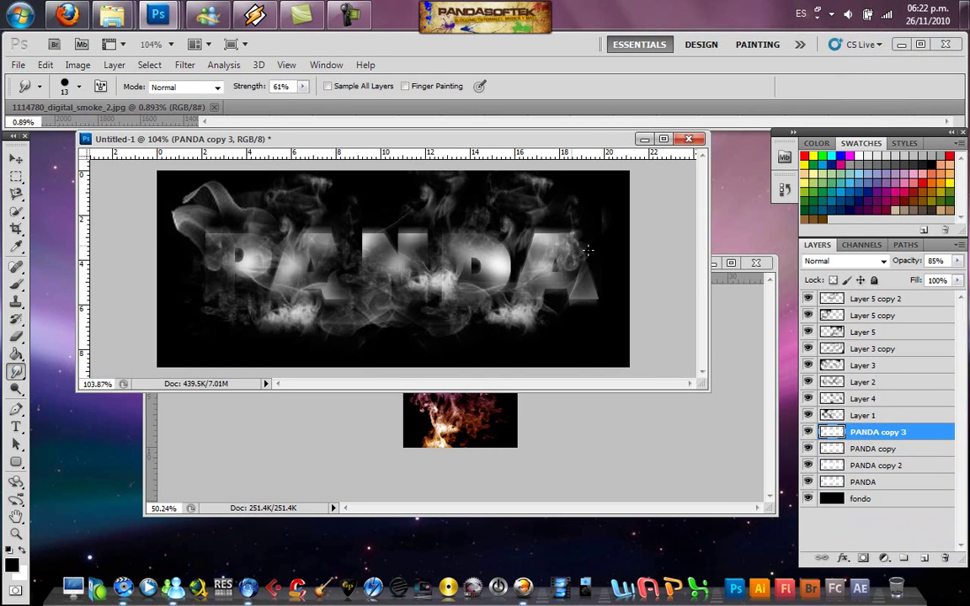
left_click_drag(589, 285, 592, 296)
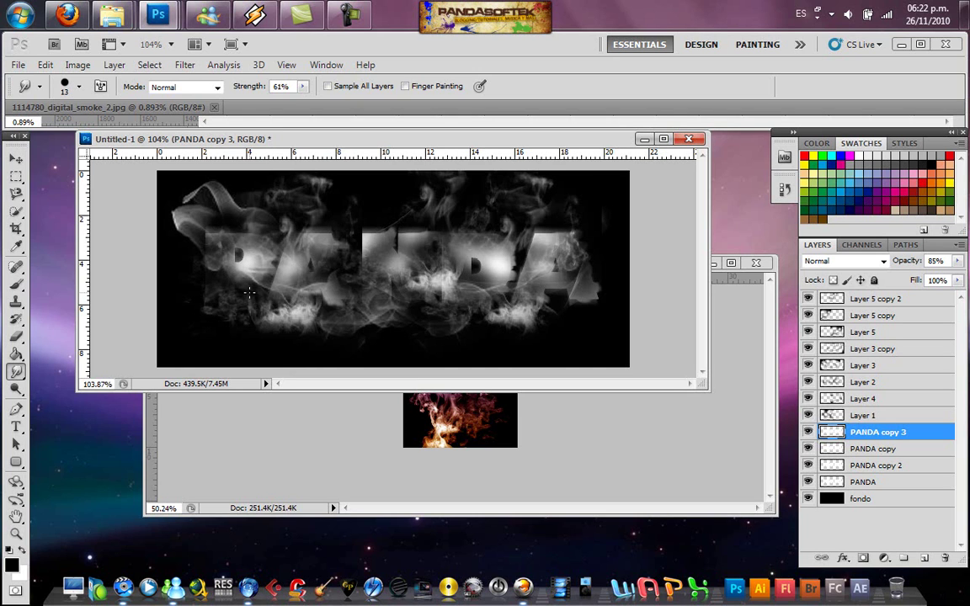
Select Layer 1 through the Layer 5 copies and open their layer options menu.
left_click(864, 415)
left_click(867, 398, "shift")
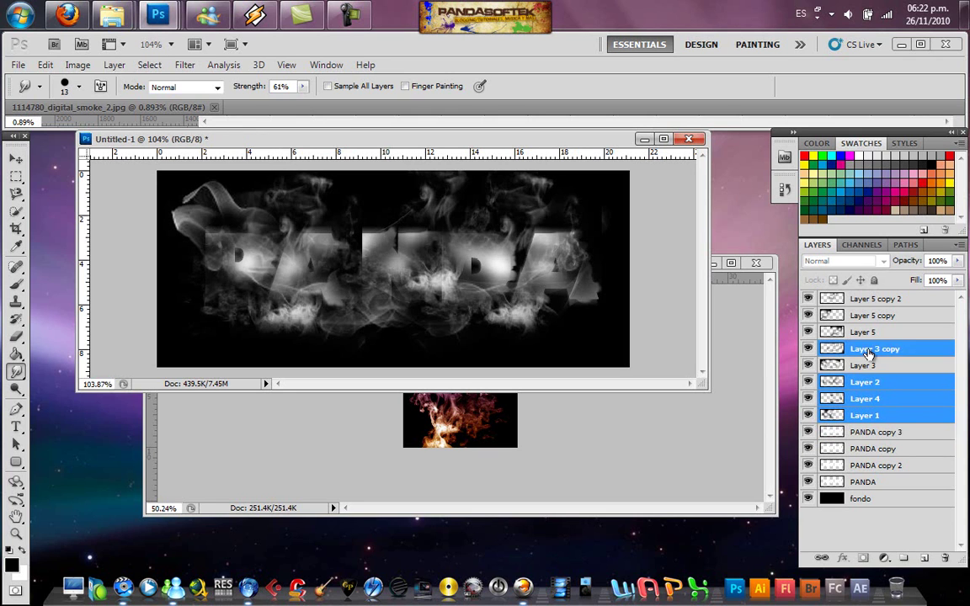
left_click(873, 366, "shift")
left_click(874, 332, "shift")
left_click(875, 299, "shift")
right_click(875, 300)
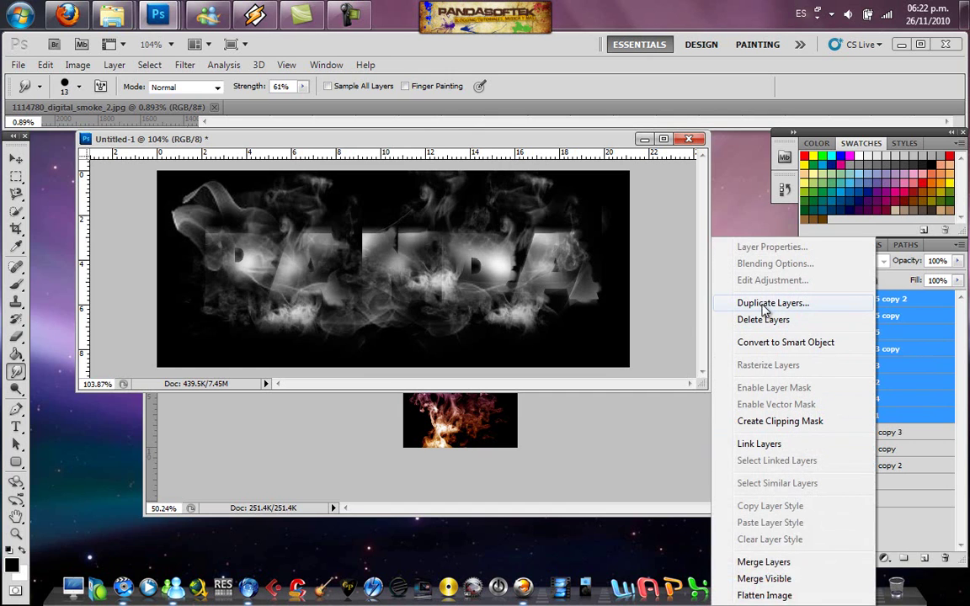
left_click(764, 561)
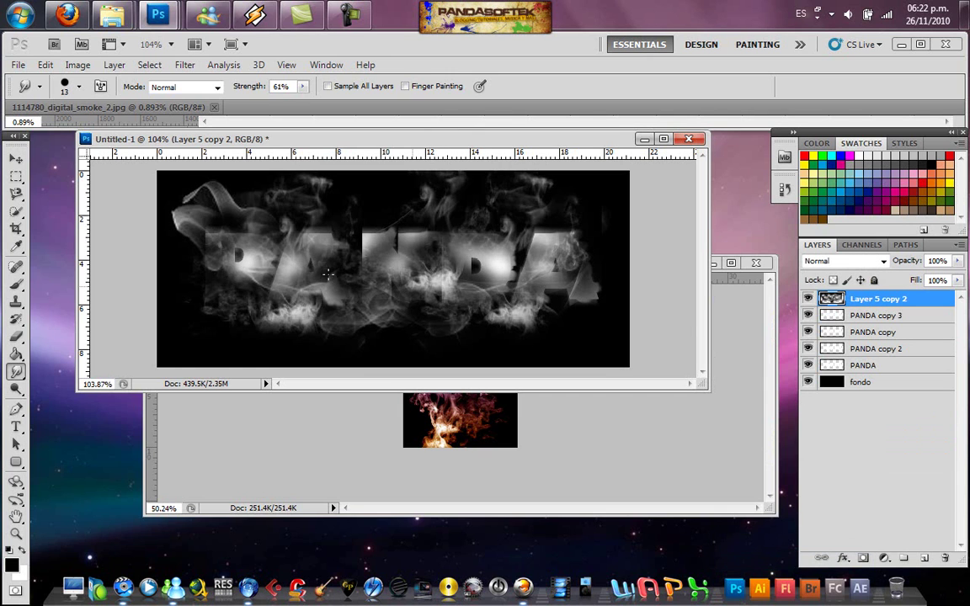
Undo a trial erase, then set the Eraser to 55% opacity with a larger brush.
left_click(17, 338)
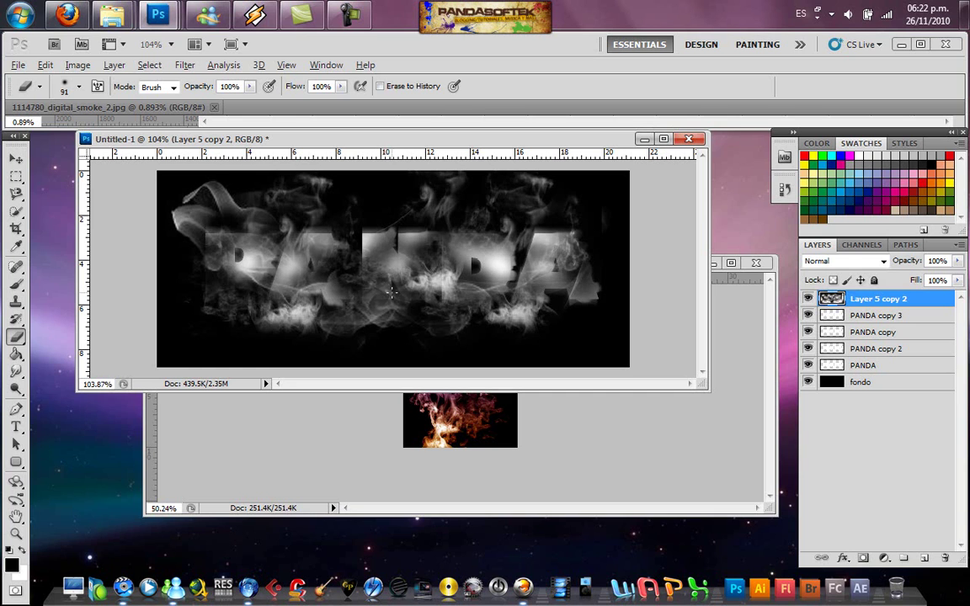
mouse_move(370, 293)
left_mouse_down()
mouse_move(395, 293)
mouse_move(389, 272)
mouse_move(418, 274)
left_mouse_up()
key("ctrl+alt+z")
key("ctrl+alt+z")
left_click(249, 86)
left_click(215, 101)
key("bracketright")
key("bracketright")
Softly erase smoke over the P, A and D and across the PANDA text.
left_click_drag(402, 253, 440, 257)
mouse_move(374, 273)
left_mouse_down()
mouse_move(345, 287)
mouse_move(342, 261)
mouse_move(211, 258)
left_mouse_up()
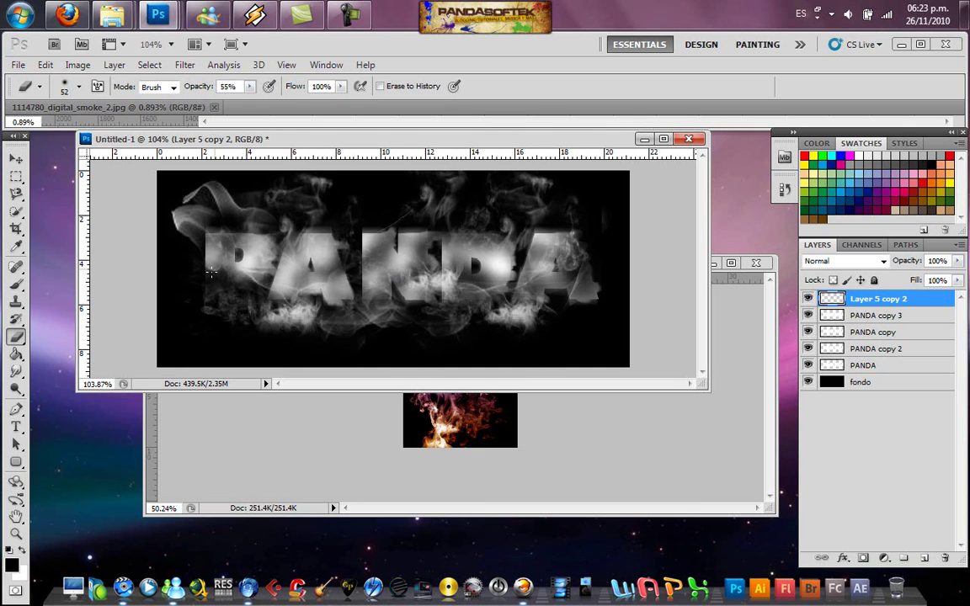
mouse_move(216, 294)
left_mouse_down()
mouse_move(198, 265)
mouse_move(246, 301)
left_mouse_up()
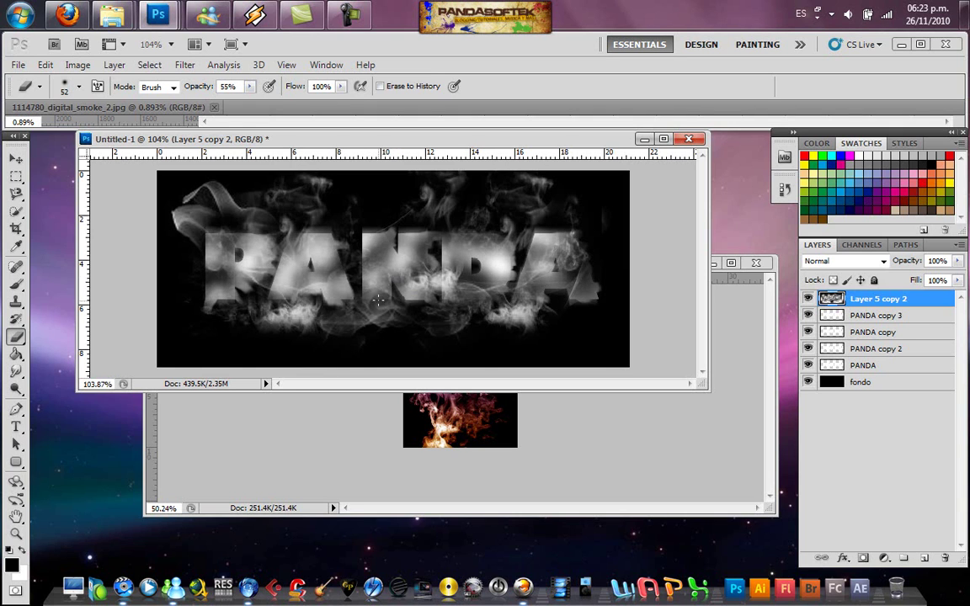
left_click_drag(486, 288, 504, 301)
left_click_drag(432, 306, 503, 301)
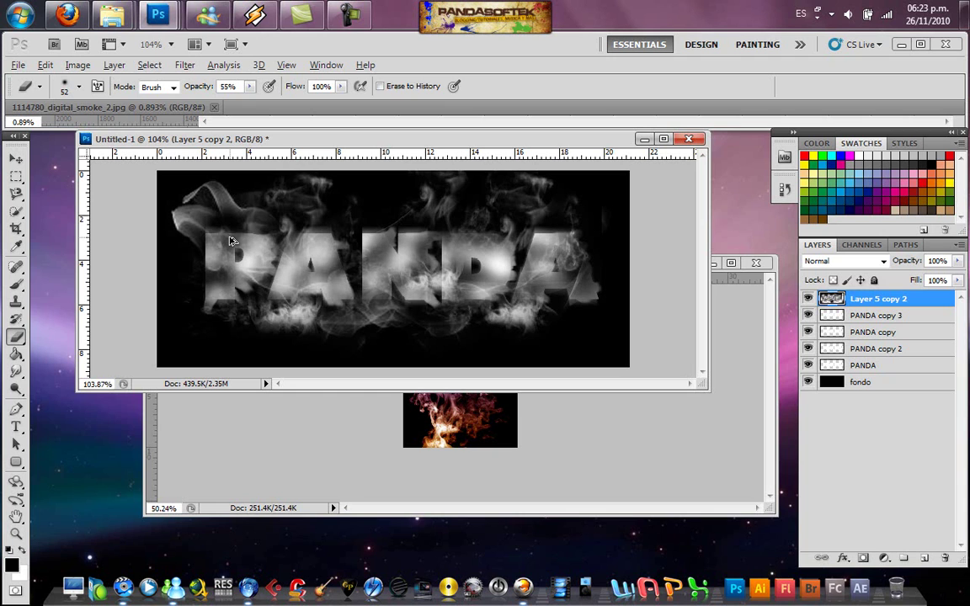
left_click_drag(455, 271, 235, 242)
key("alt")
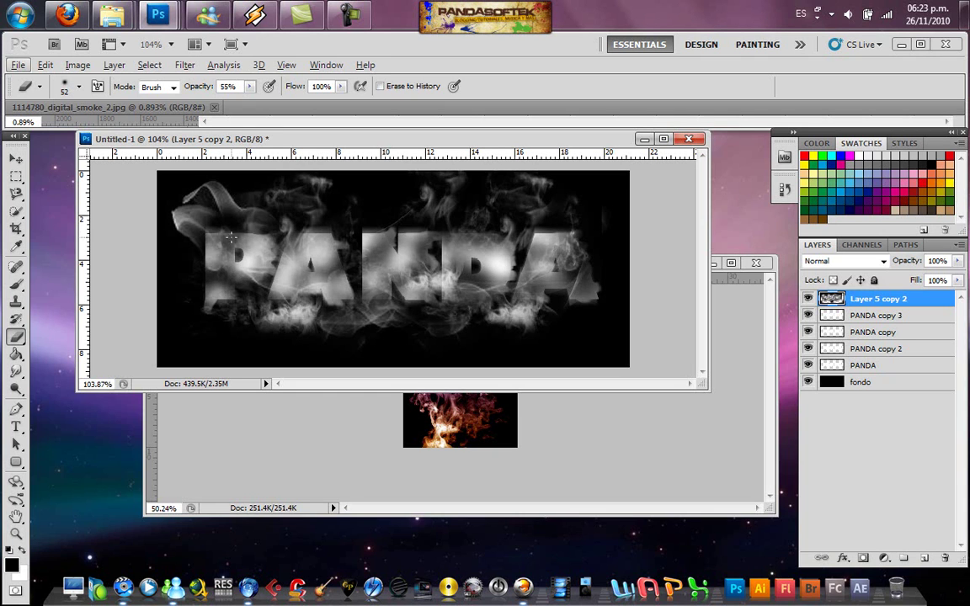
left_click(16, 158)
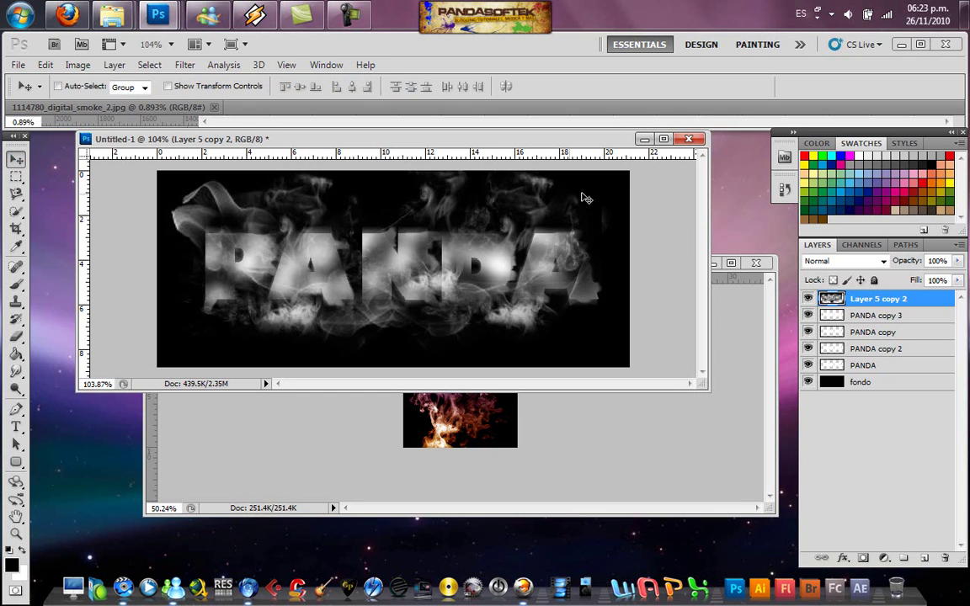
On Layer 5 copy 2, erase top-edge and upper-left smoke with a 118 px eraser.
left_click(614, 199, "ctrl")
left_click(872, 300)
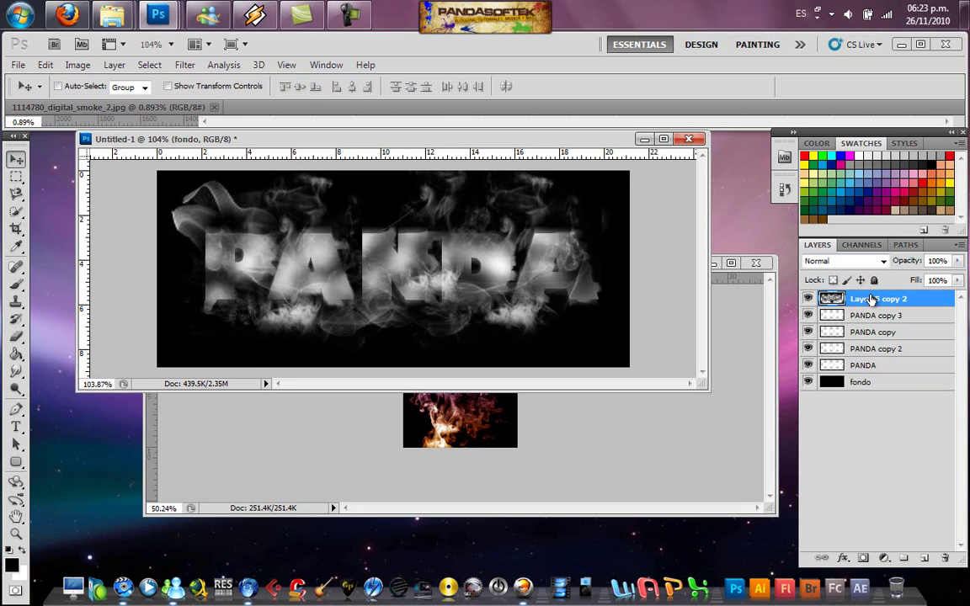
left_click(16, 337)
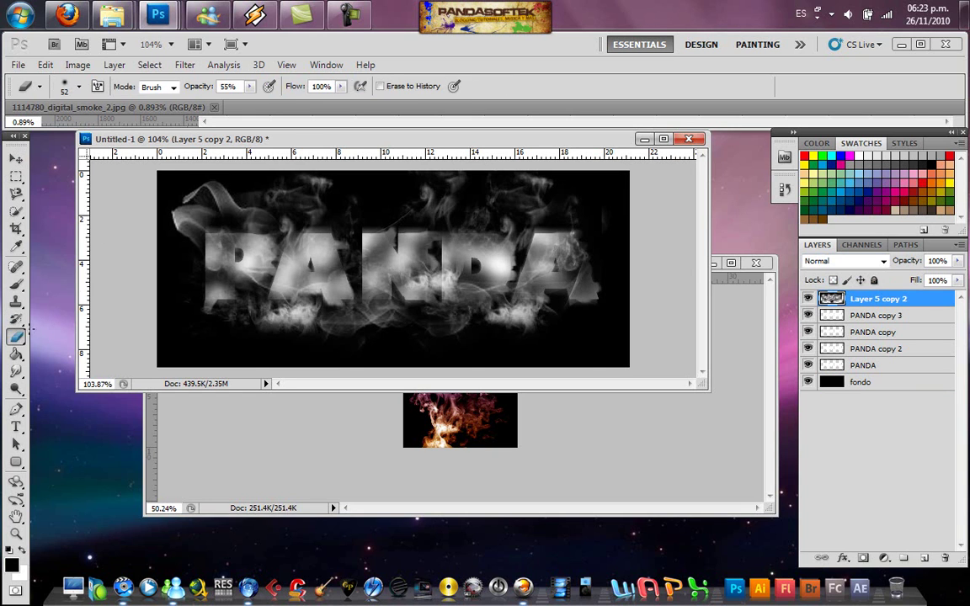
key("bracketright")
key("bracketright")
key("bracketright")
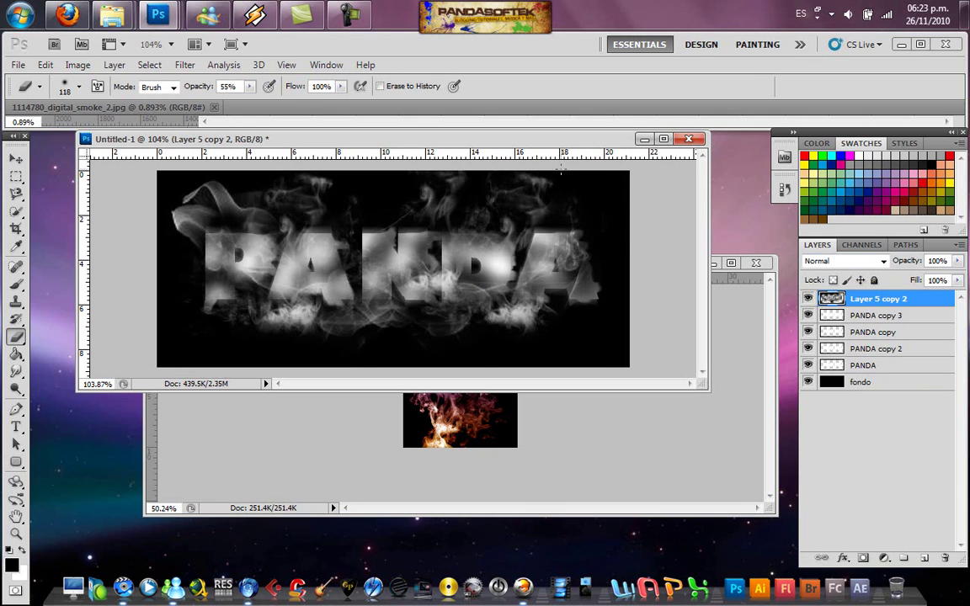
left_click_drag(422, 165, 144, 239)
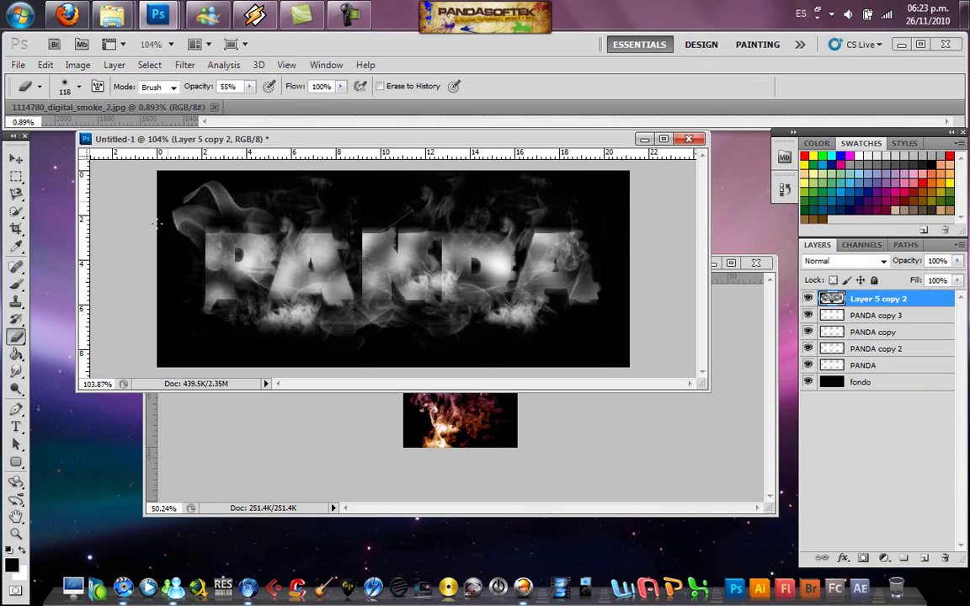
left_click_drag(191, 207, 193, 193)
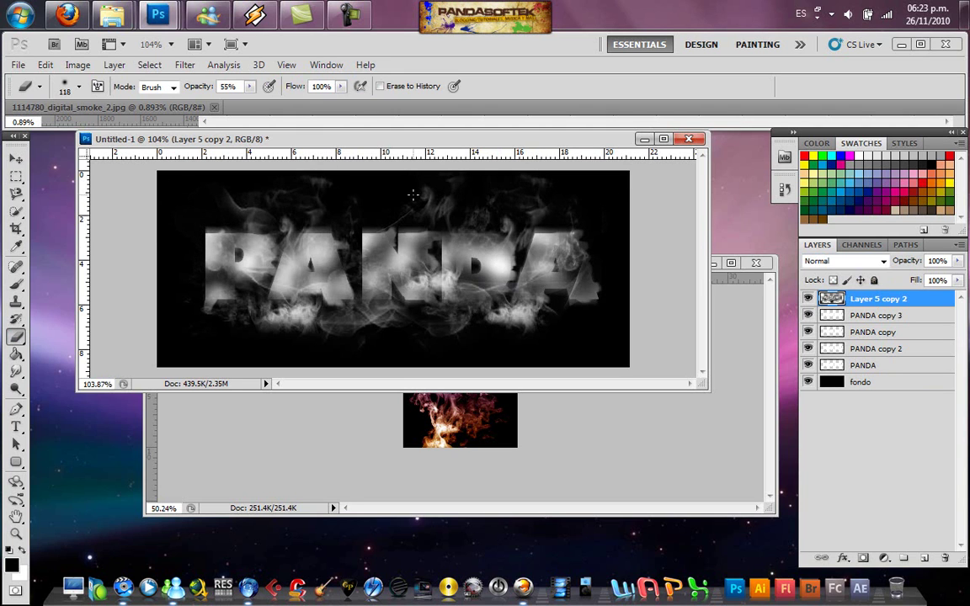
left_click(876, 366)
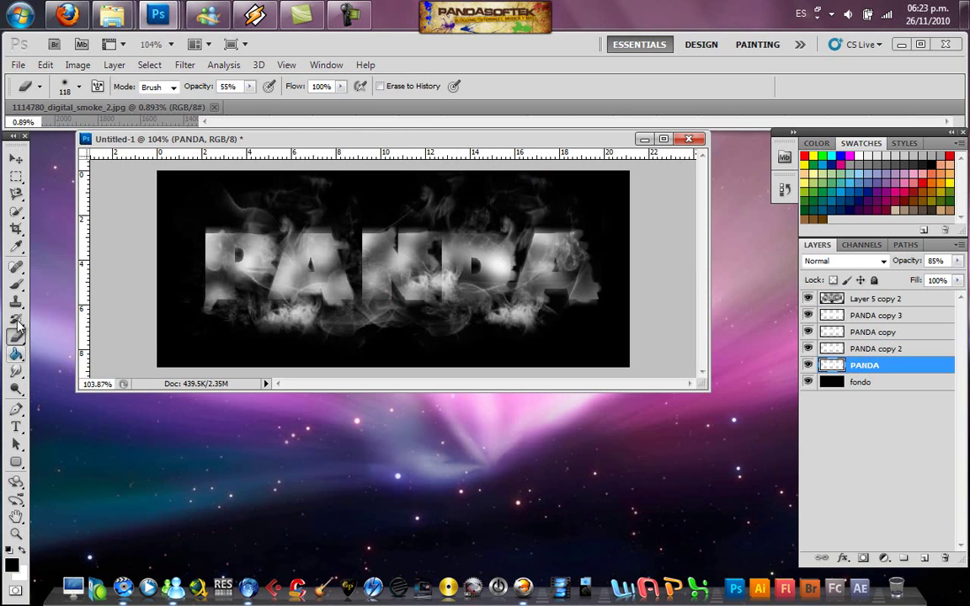
Add a new empty layer above the top smoke layer and take a white 17 px brush.
left_click(16, 284)
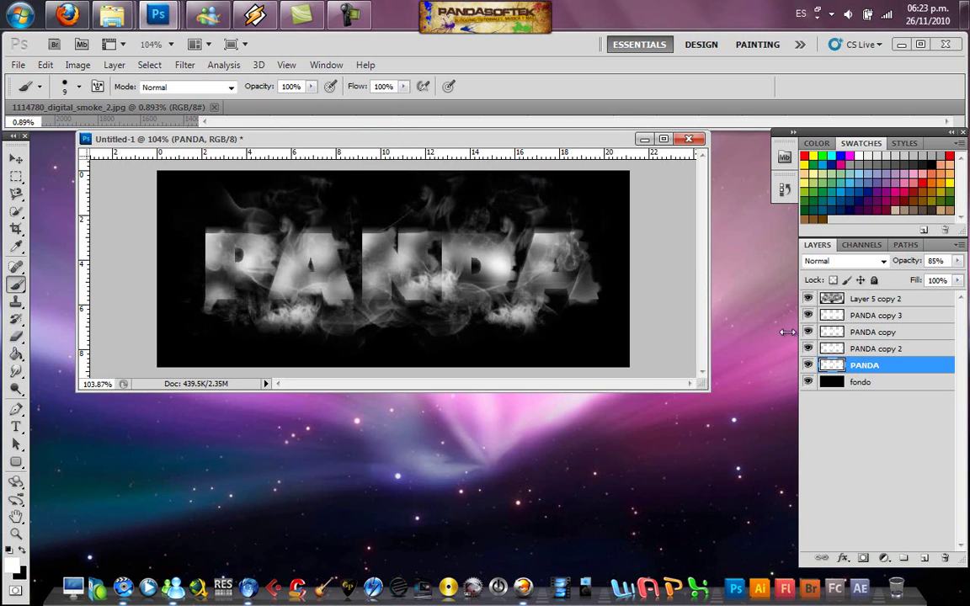
left_click(876, 299)
left_click(923, 558)
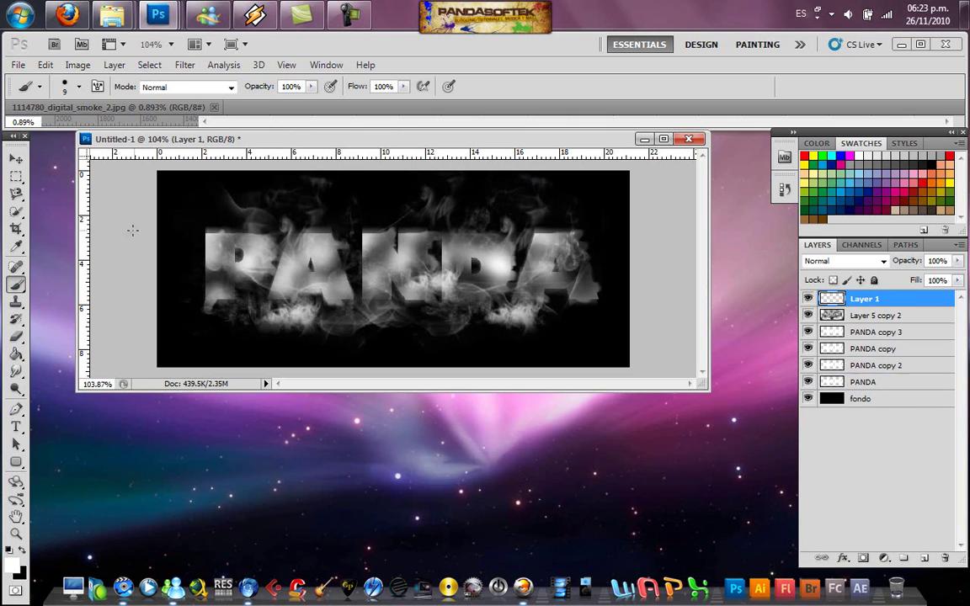
key("bracketright")
Dab white dots left of the P and along the bottom of PANDA.
left_click(202, 261)
left_click(208, 293)
left_click(204, 315)
left_click(233, 297)
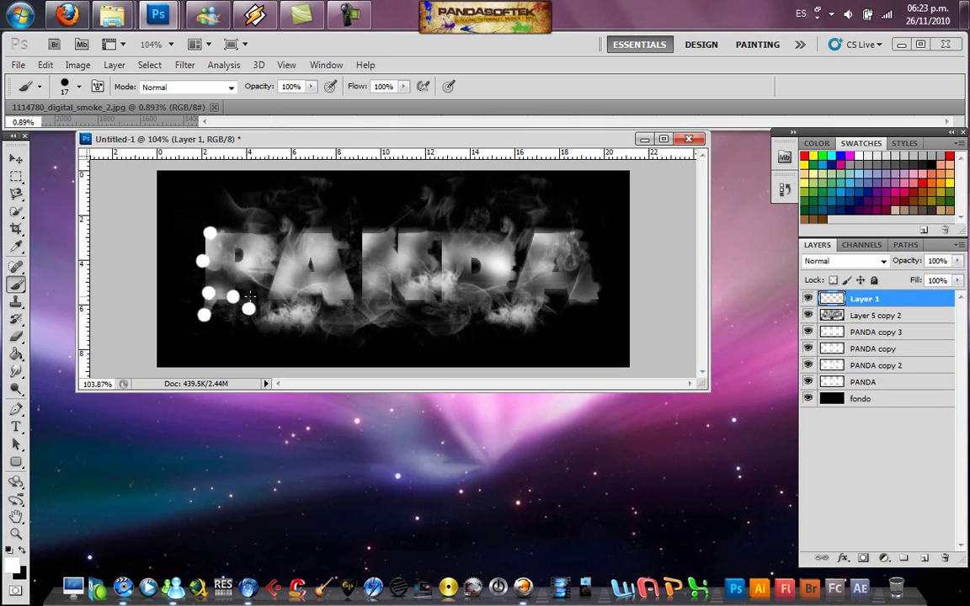
left_click(276, 296)
left_click(308, 324)
left_click(342, 292)
left_click(372, 296)
left_click(378, 318)
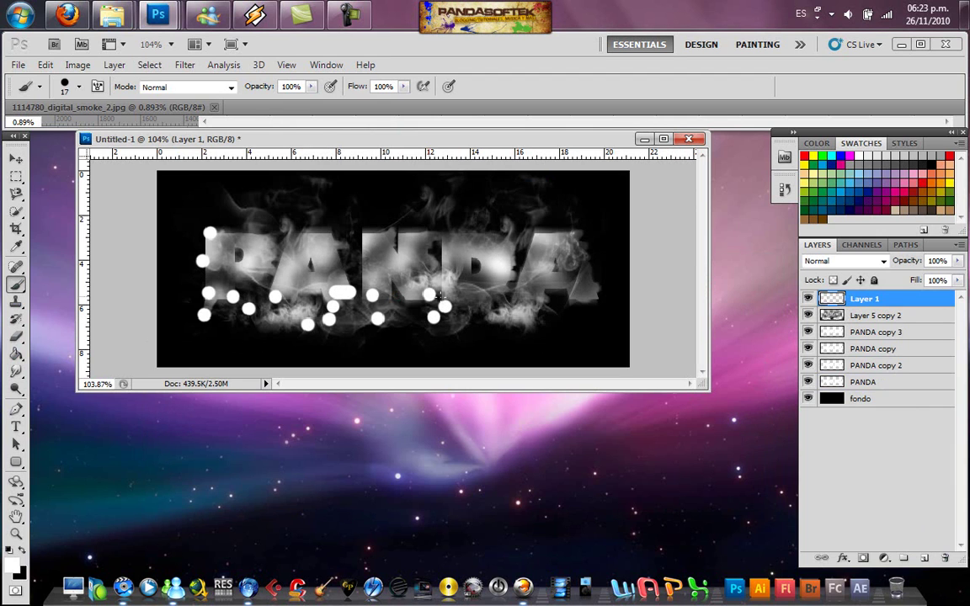
left_click(434, 317)
left_click(499, 315)
left_click(584, 302)
Dab white dots around the last A and across the top of AN.
left_click(581, 279)
left_click(581, 243)
left_click(548, 243)
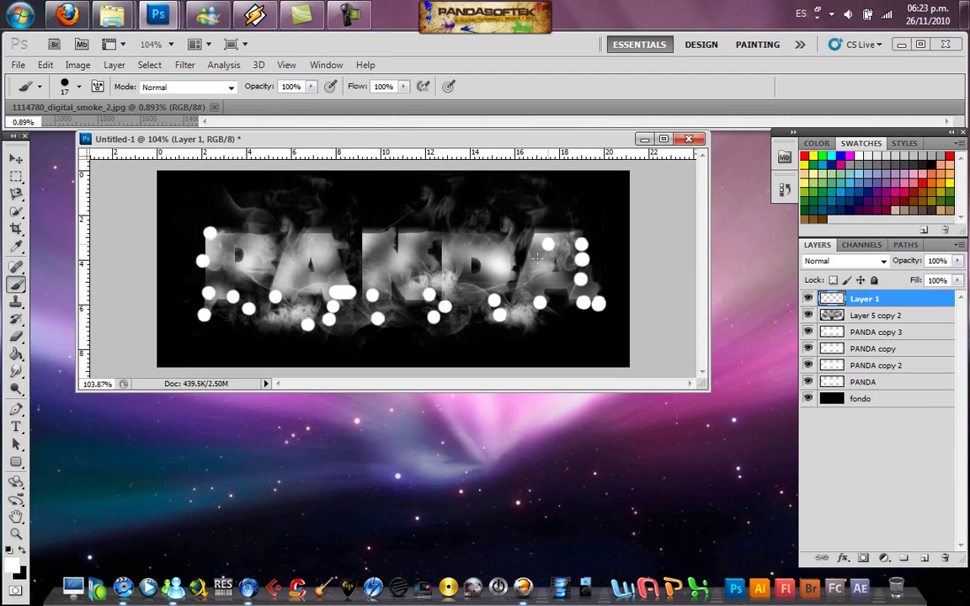
left_click(527, 268)
left_click(521, 288)
left_click(374, 273)
left_click(341, 267)
left_click(342, 242)
left_click(282, 239)
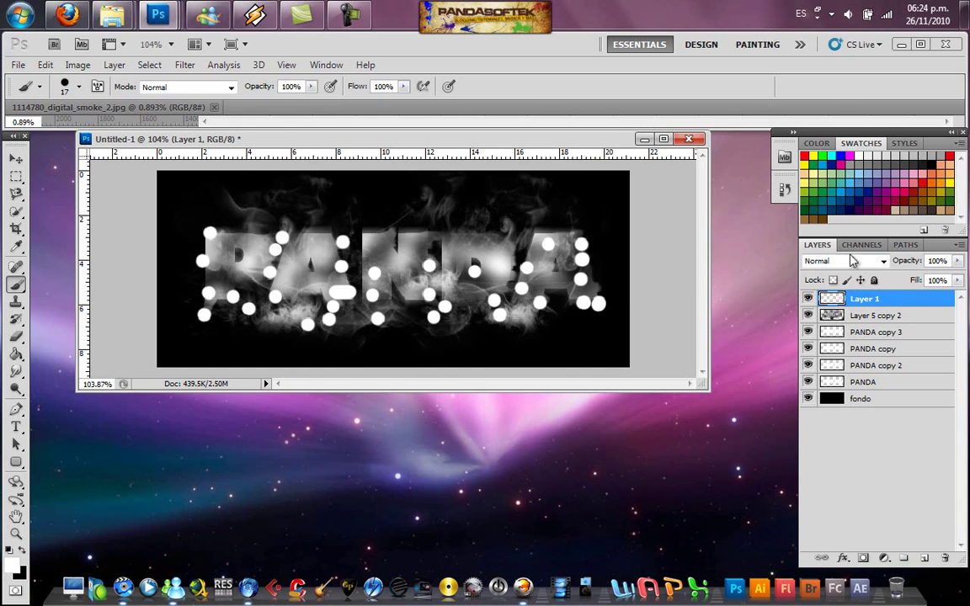
Desaturate the dots layer and lower its fill to 16%.
left_click(77, 64)
mouse_move(101, 103)
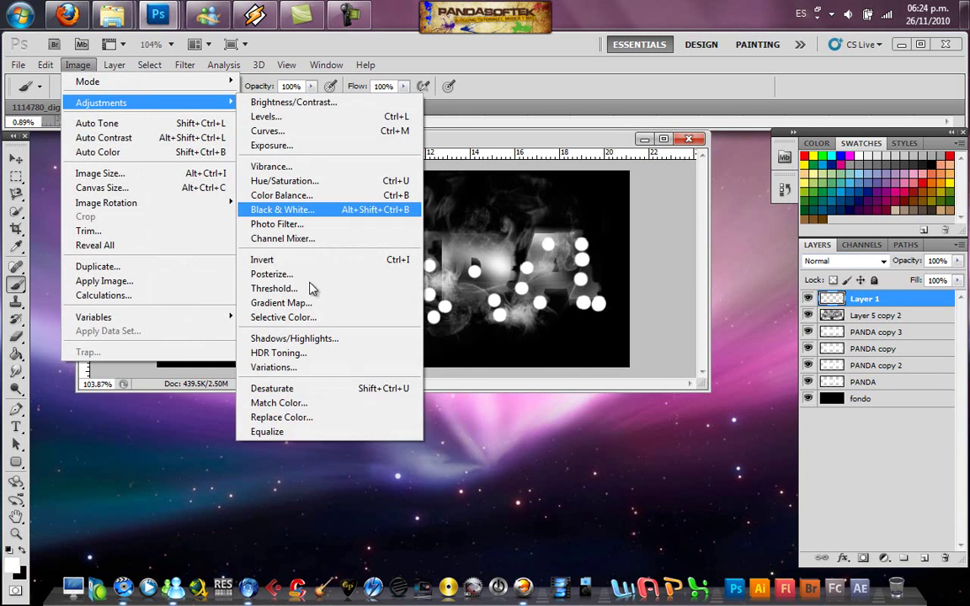
left_click(290, 388)
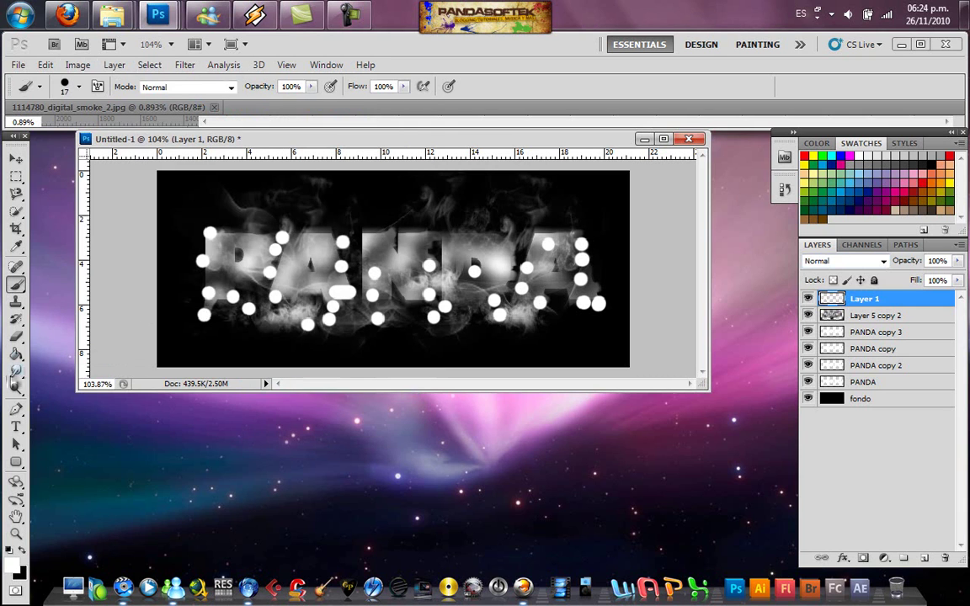
key("shift+r")
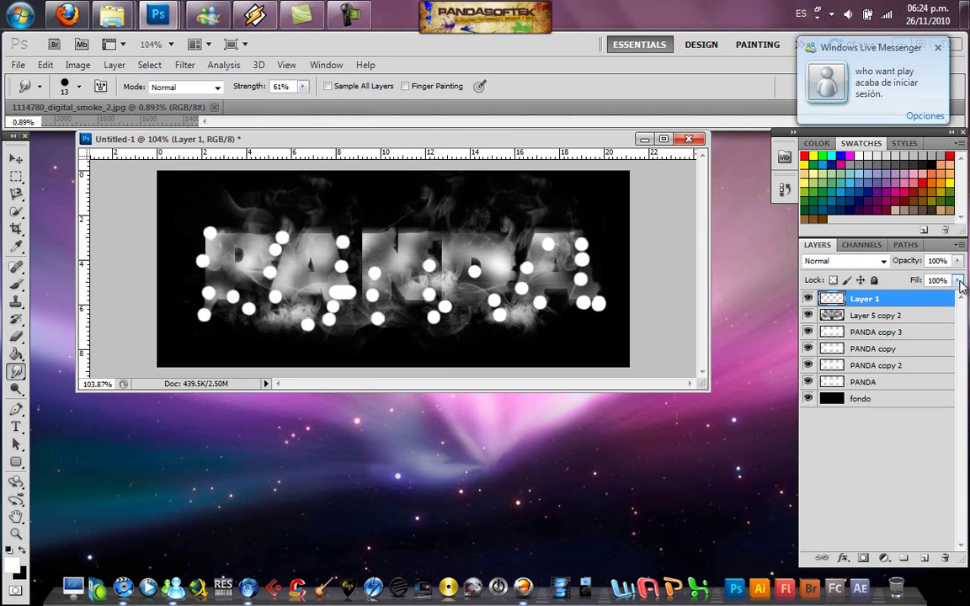
left_click(957, 280)
left_click(896, 300)
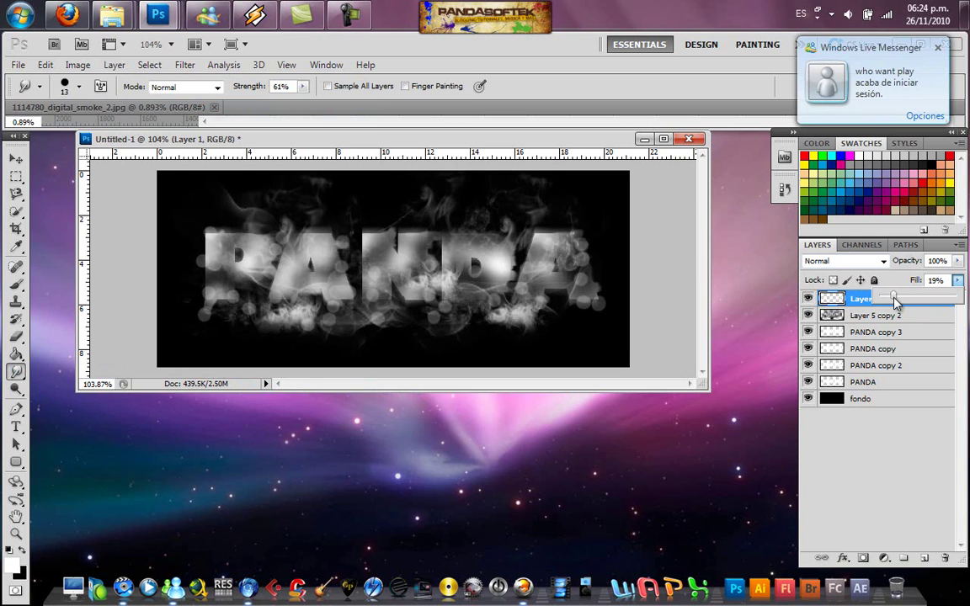
left_click_drag(895, 301, 893, 302)
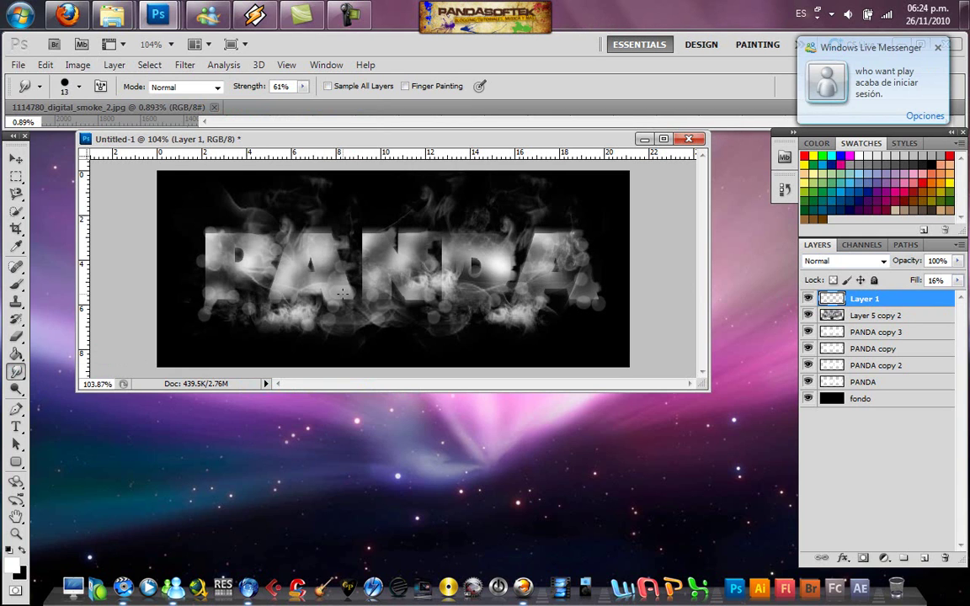
Smudge the smoke over the PANDA letters at 61% strength.
mouse_move(336, 314)
left_mouse_down()
mouse_move(600, 300)
mouse_move(575, 271)
left_mouse_up()
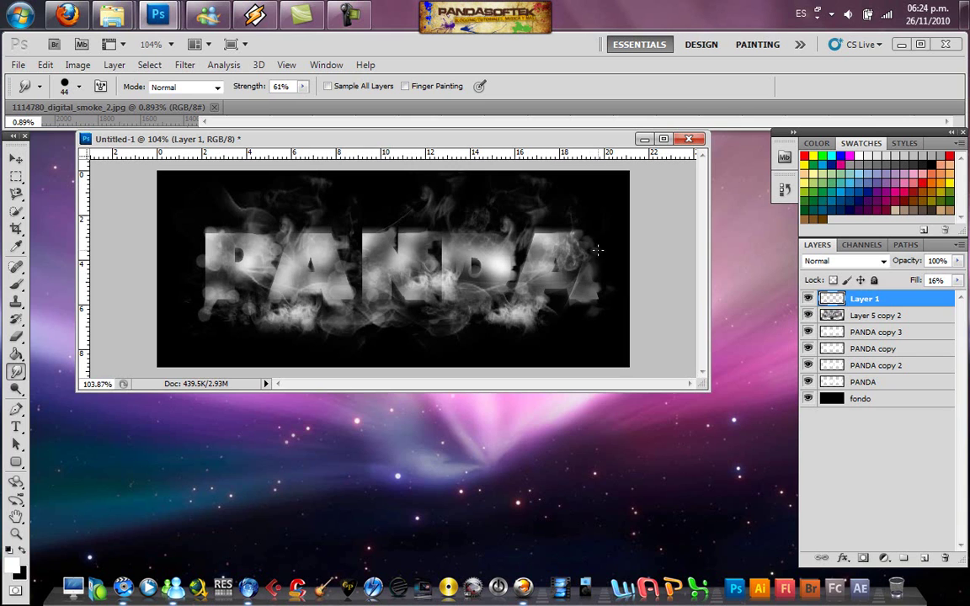
left_click_drag(484, 269, 379, 304)
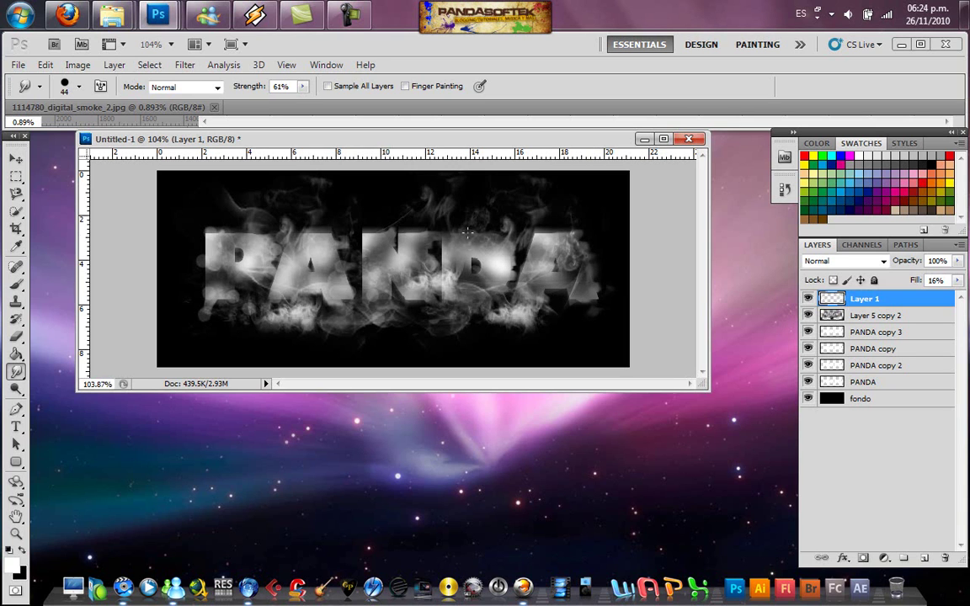
mouse_move(274, 253)
left_mouse_down()
mouse_move(244, 272)
mouse_move(244, 291)
left_mouse_up()
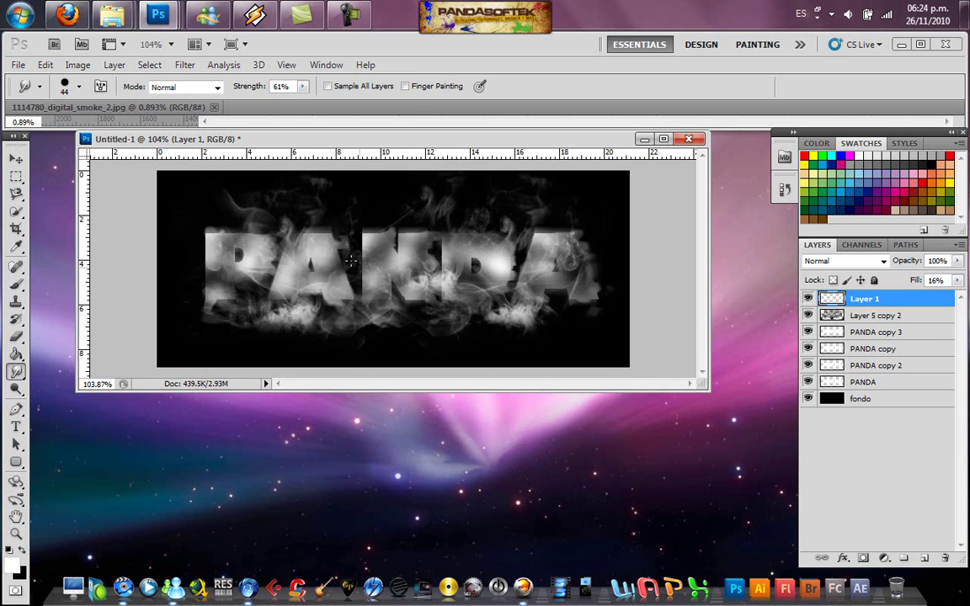
left_click_drag(356, 245, 352, 267)
scroll(396, 228, "up", 1)
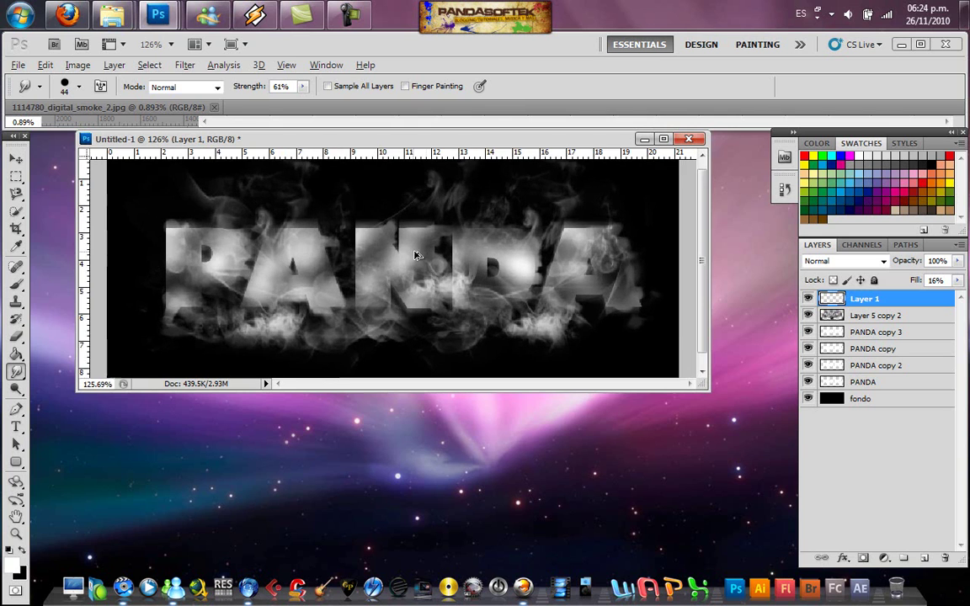
scroll(553, 254, "up", 1)
scroll(553, 254, "up", 1)
scroll(554, 254, "up", 1)
key("alt")
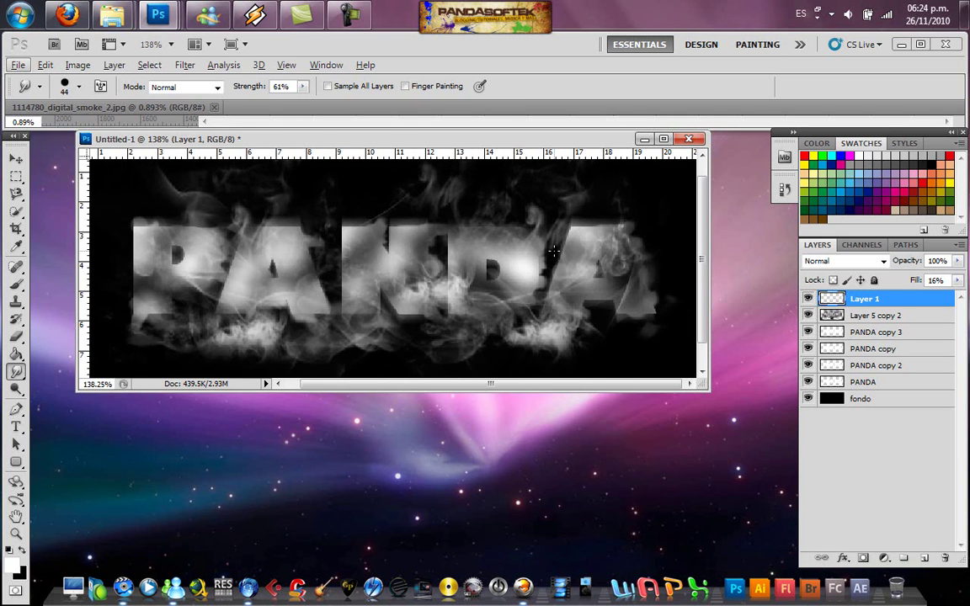